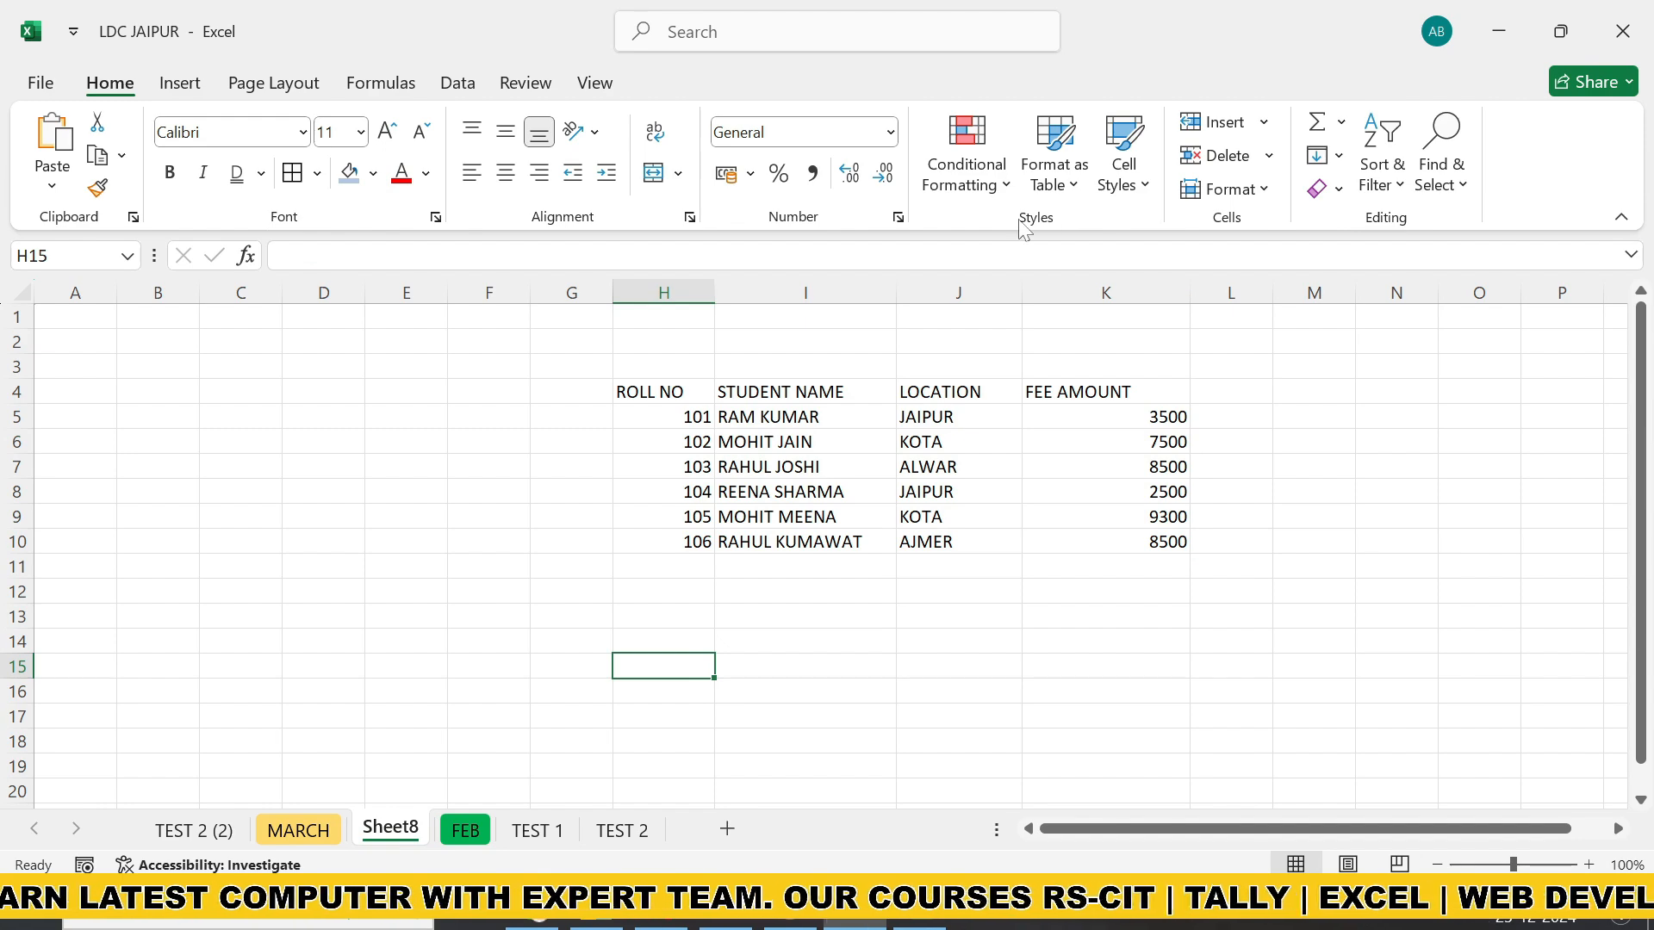
left_click(991, 191)
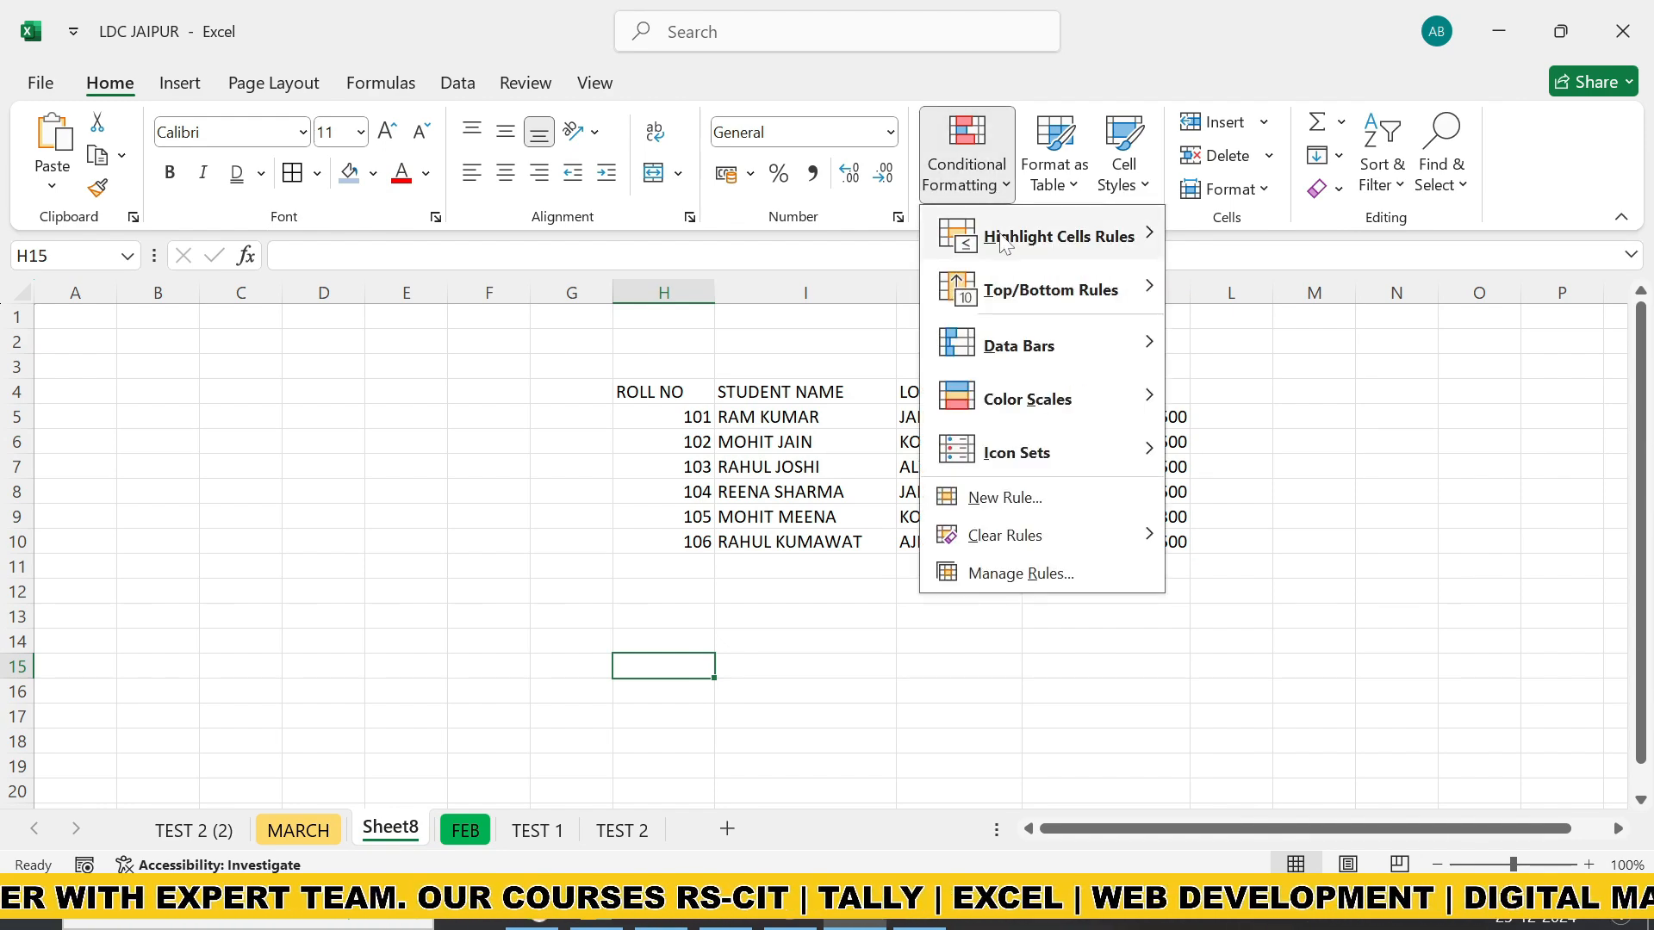
mouse_move(1005, 244)
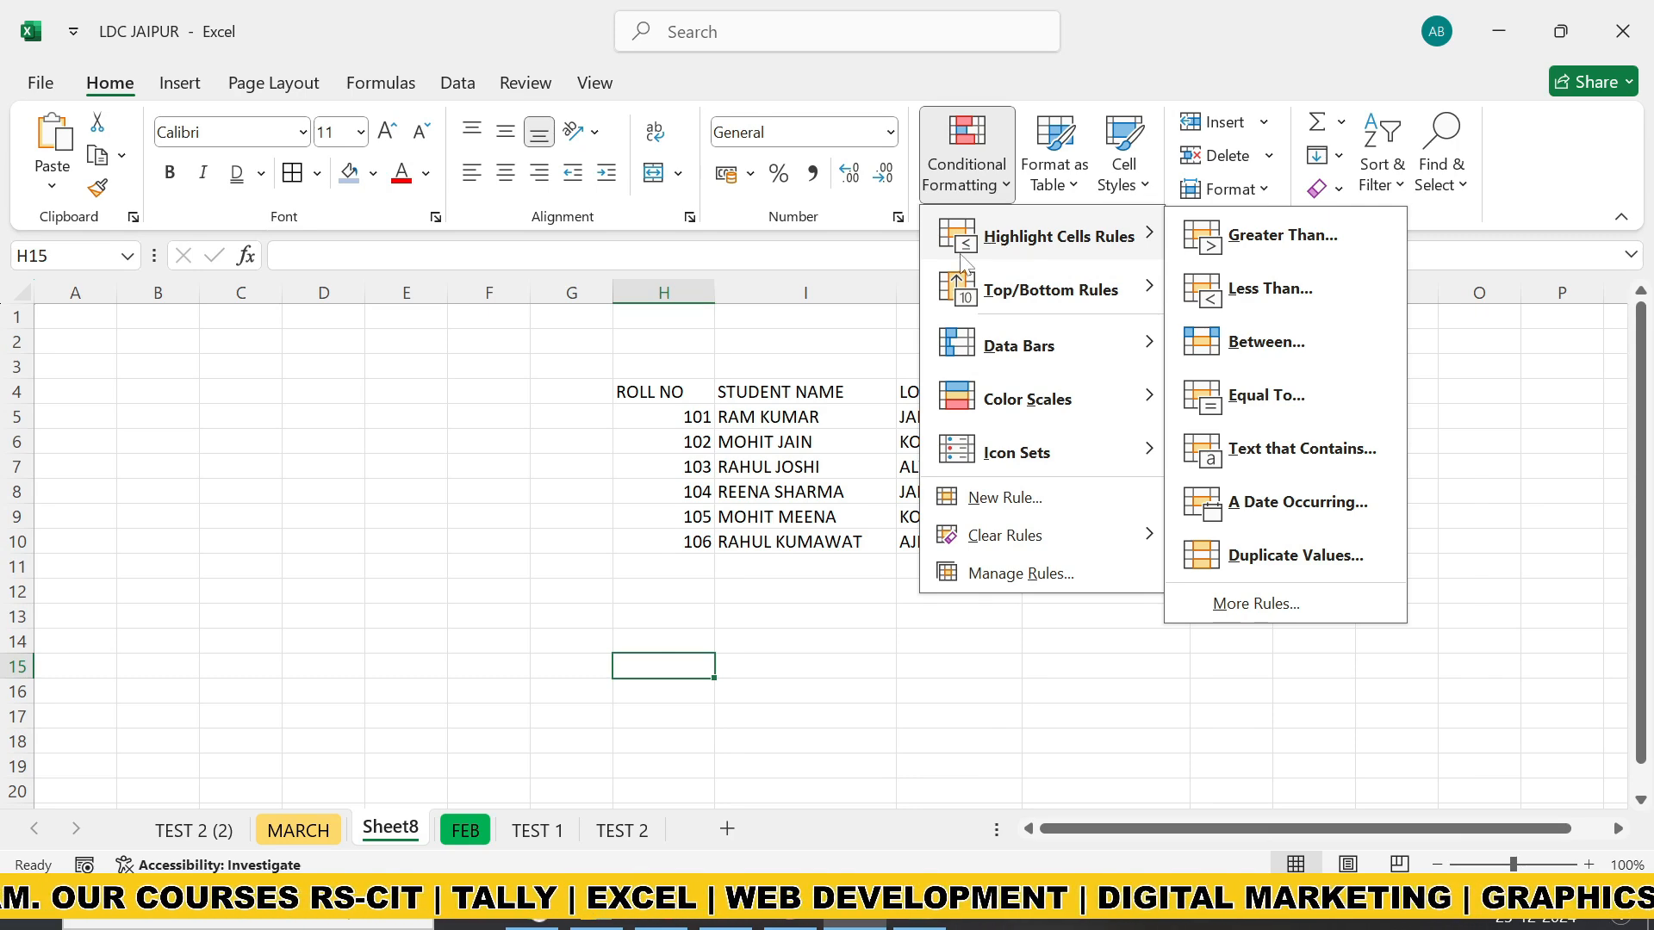
key("Escape")
key("Escape")
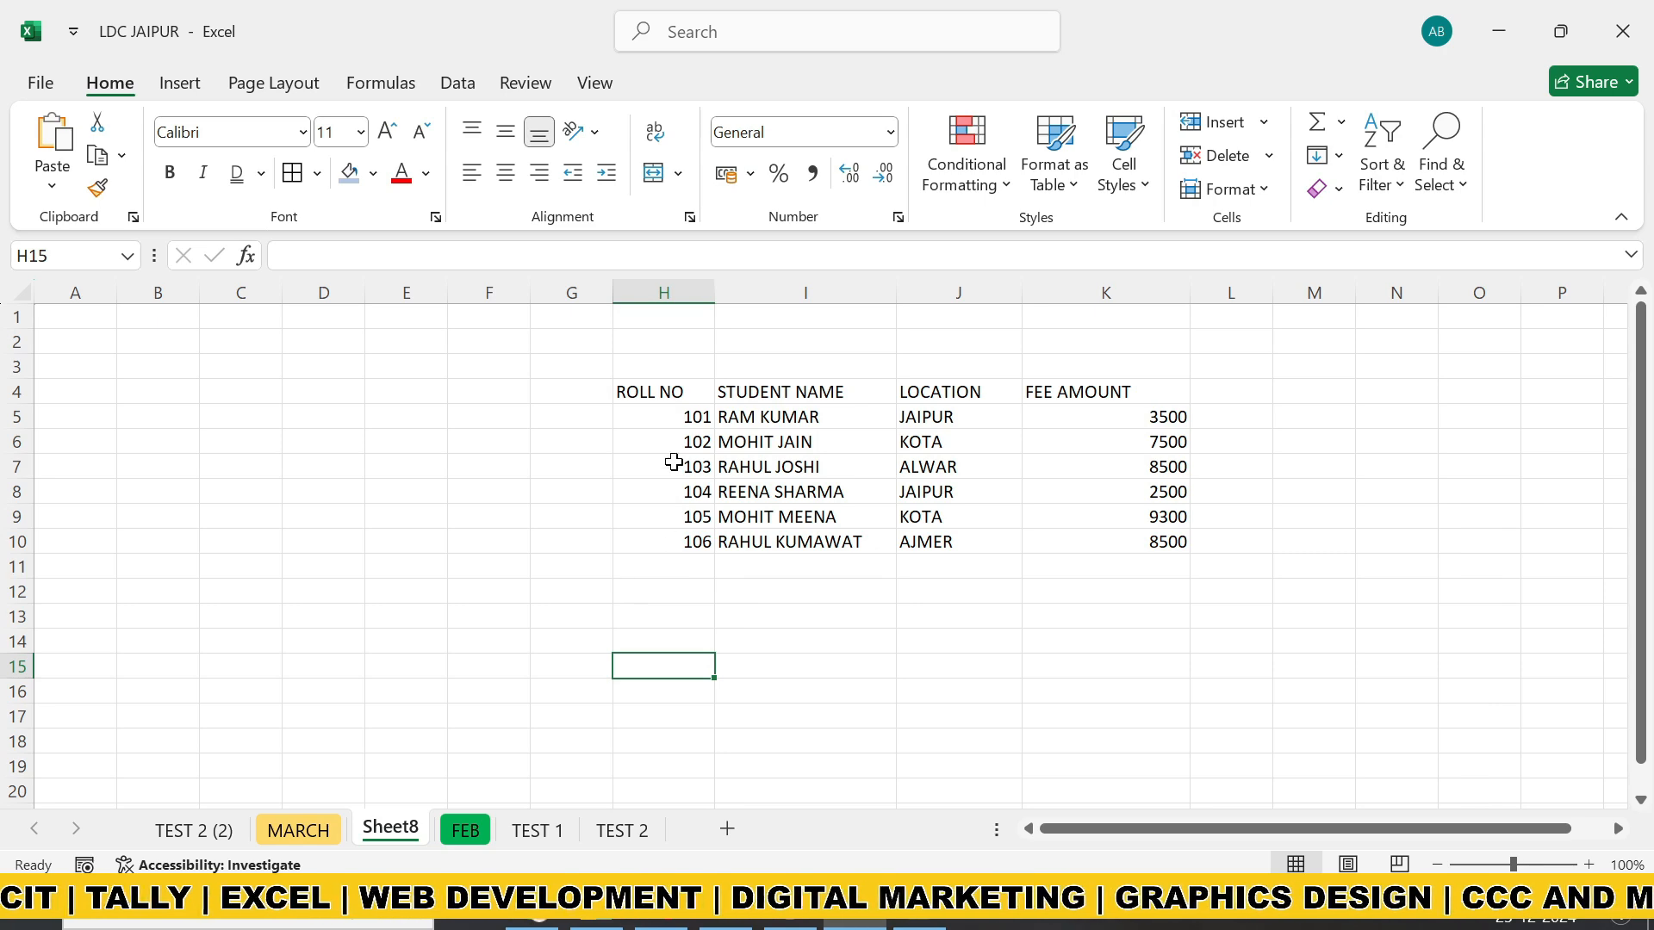
left_click_drag(638, 391, 1128, 551)
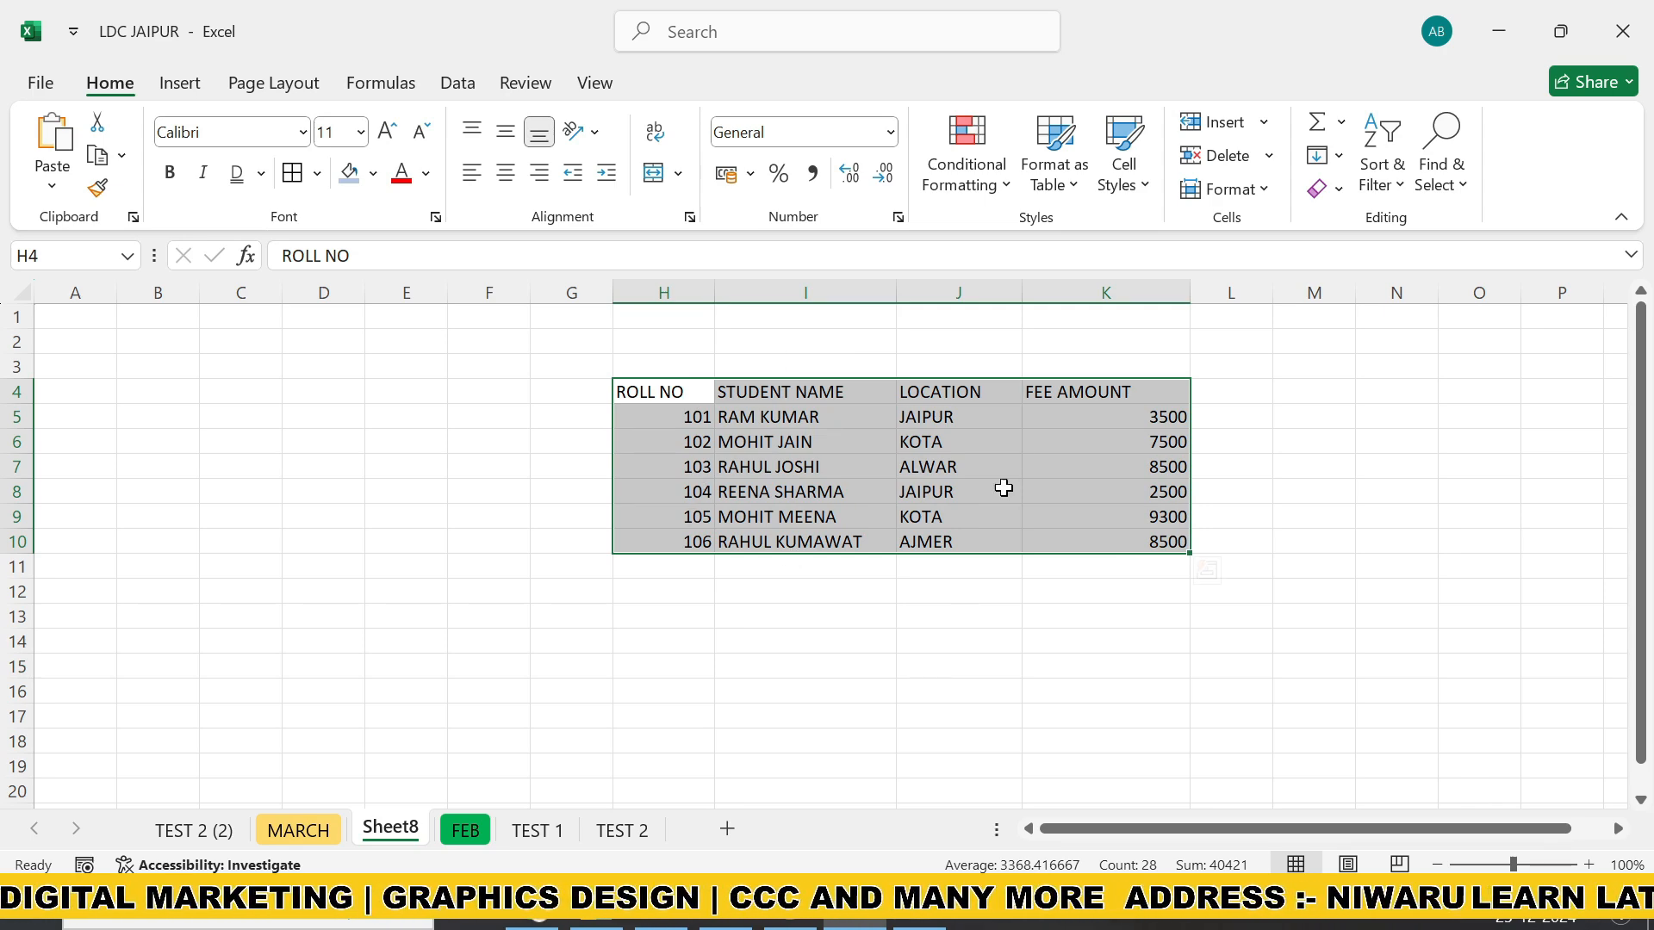
left_click(890, 661)
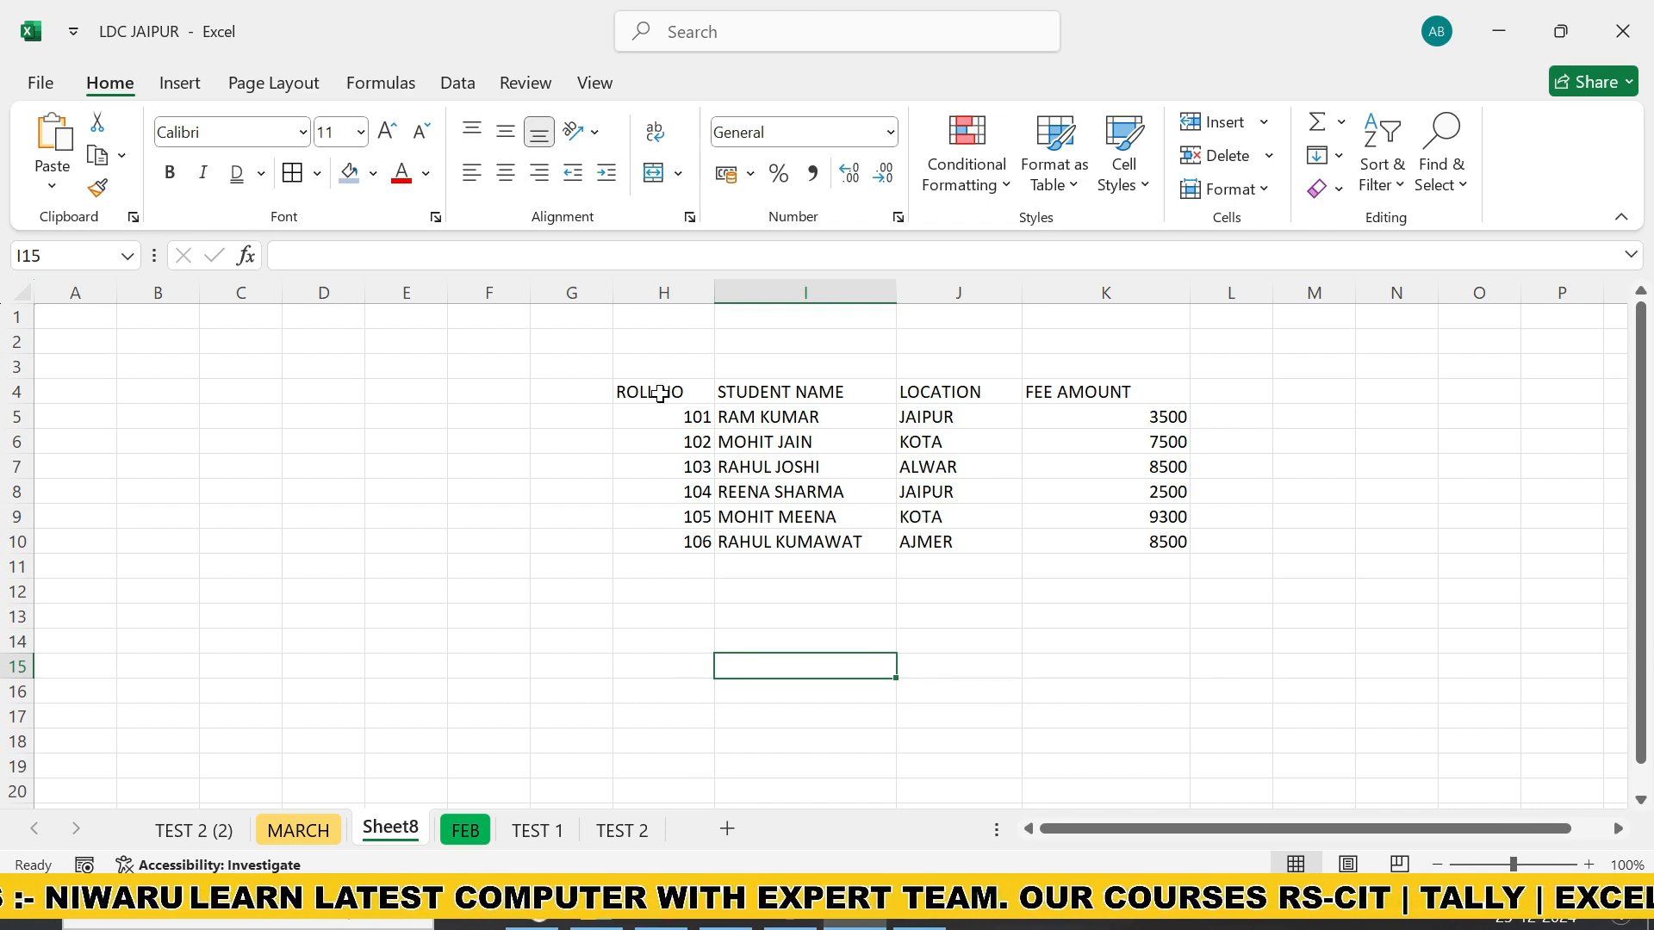
Centre the table's header row H4:K4 and make the roll numbers in H5:H10 bold.
left_click_drag(661, 393, 1146, 393)
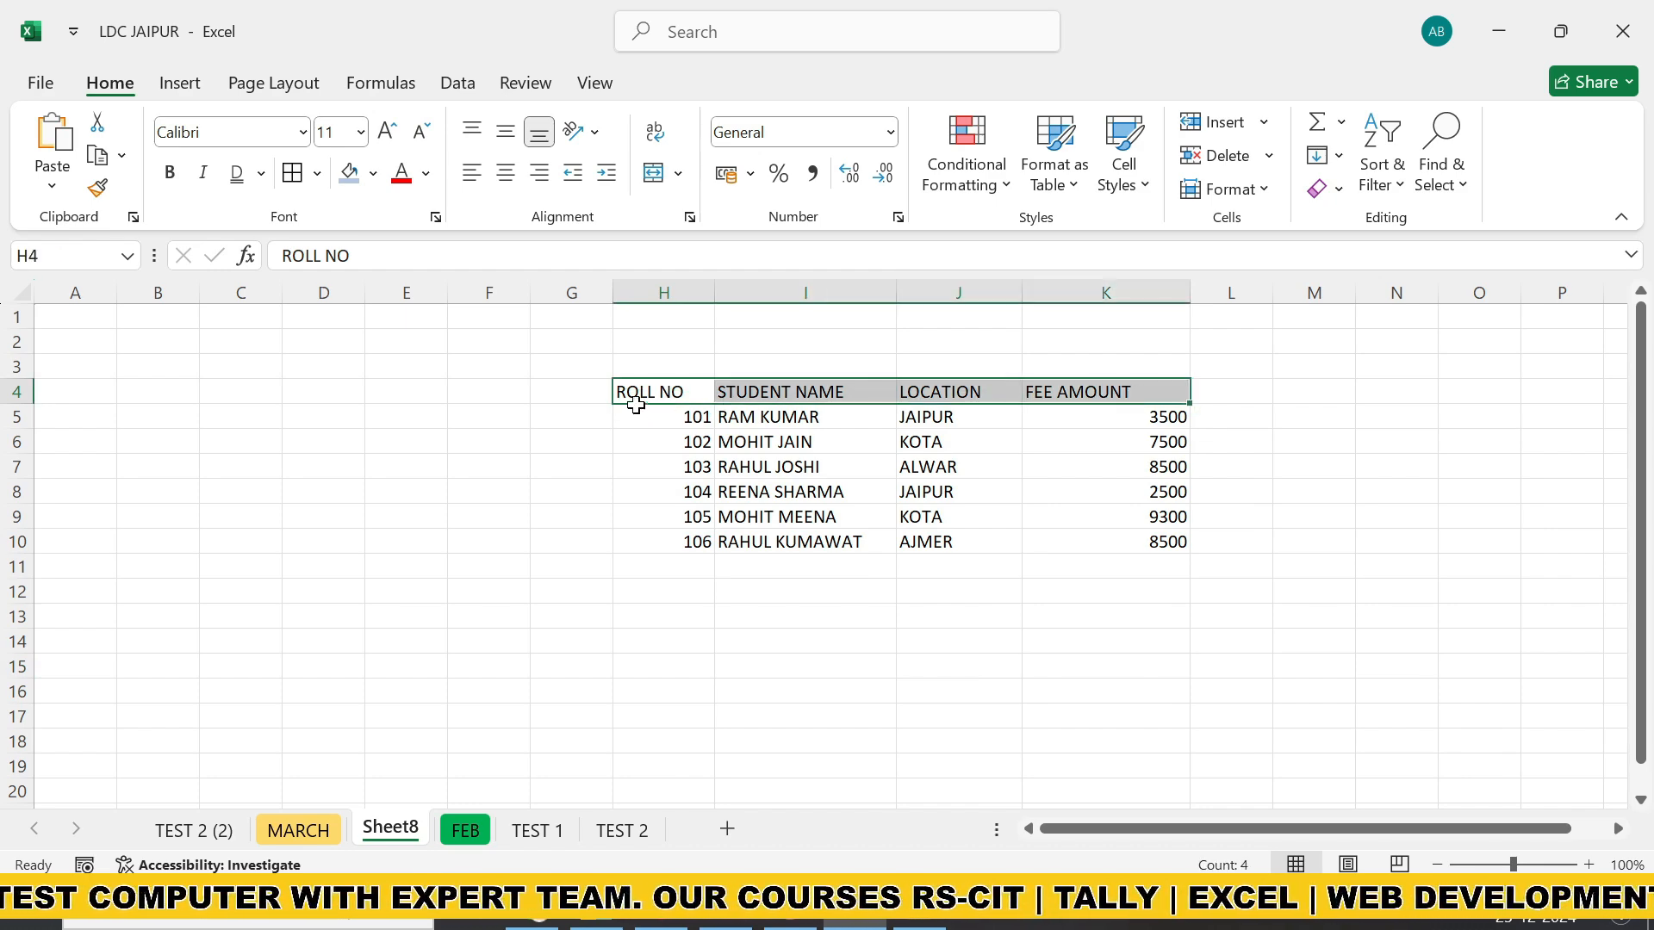
left_click(506, 173)
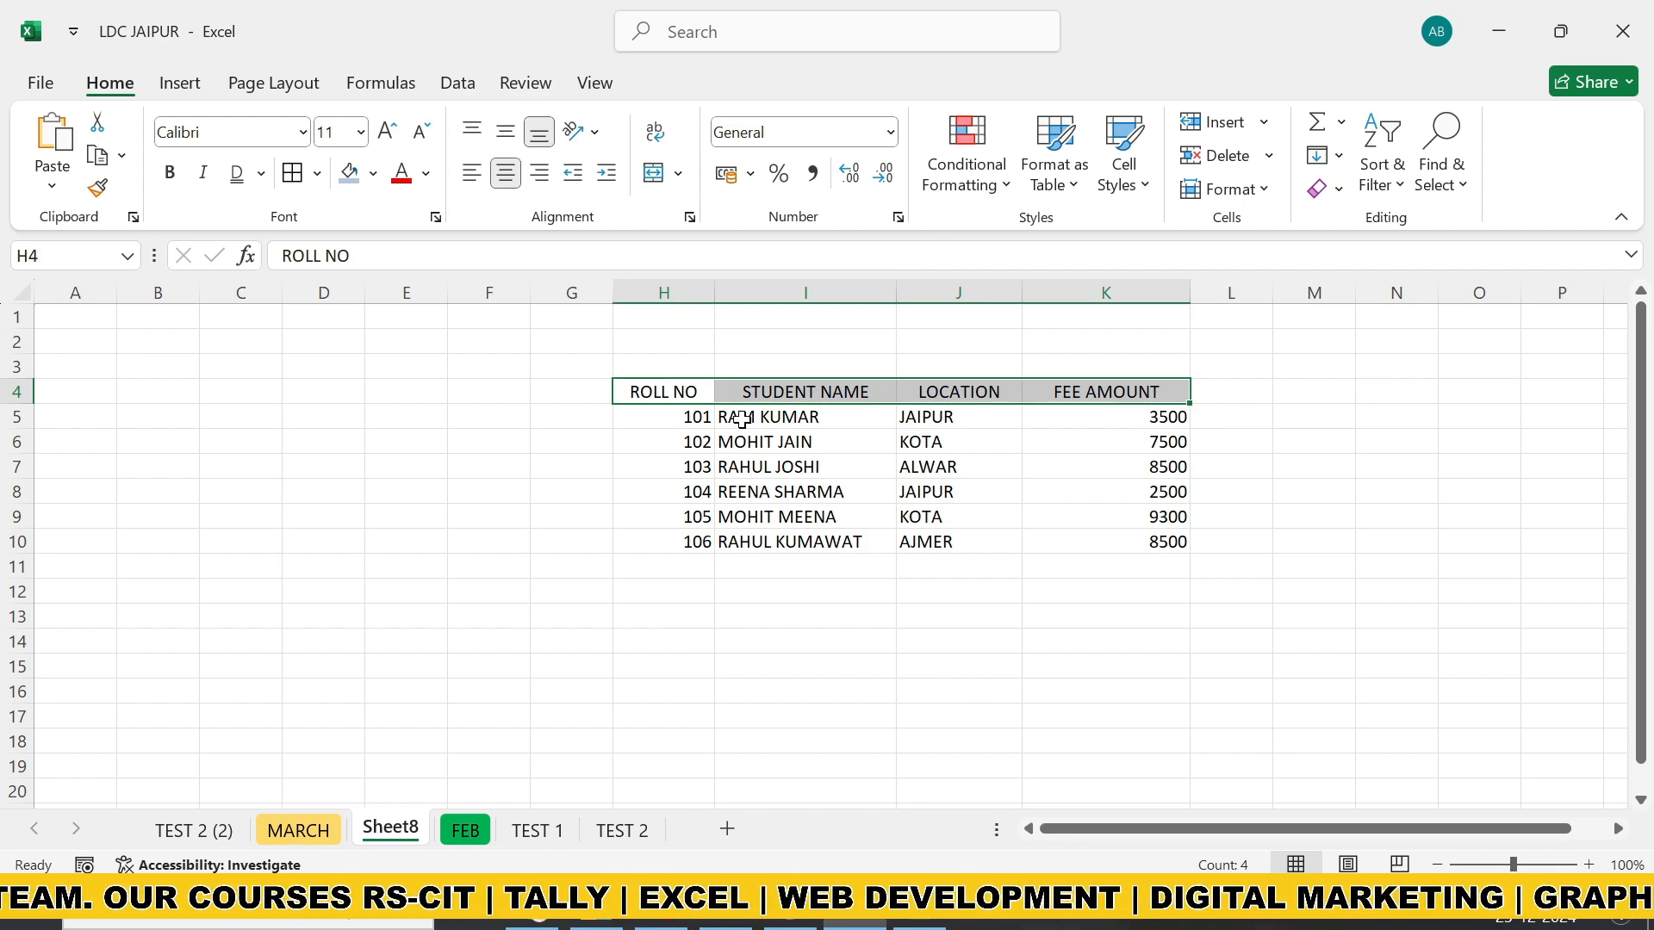
left_click_drag(690, 420, 690, 539)
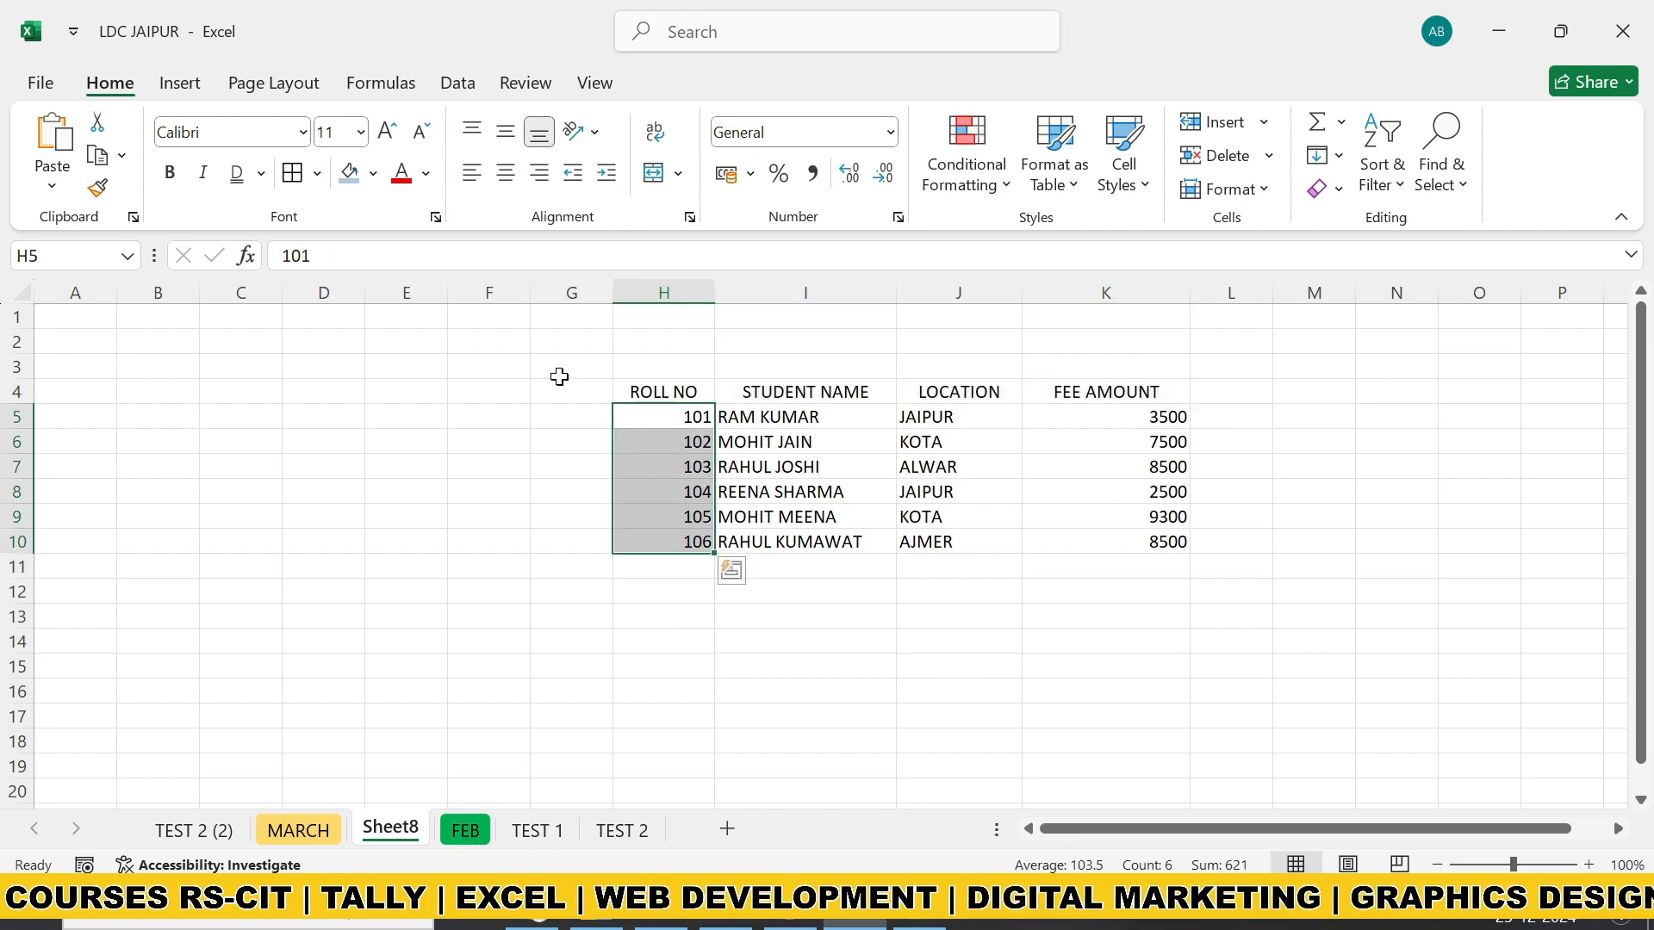
left_click(172, 174)
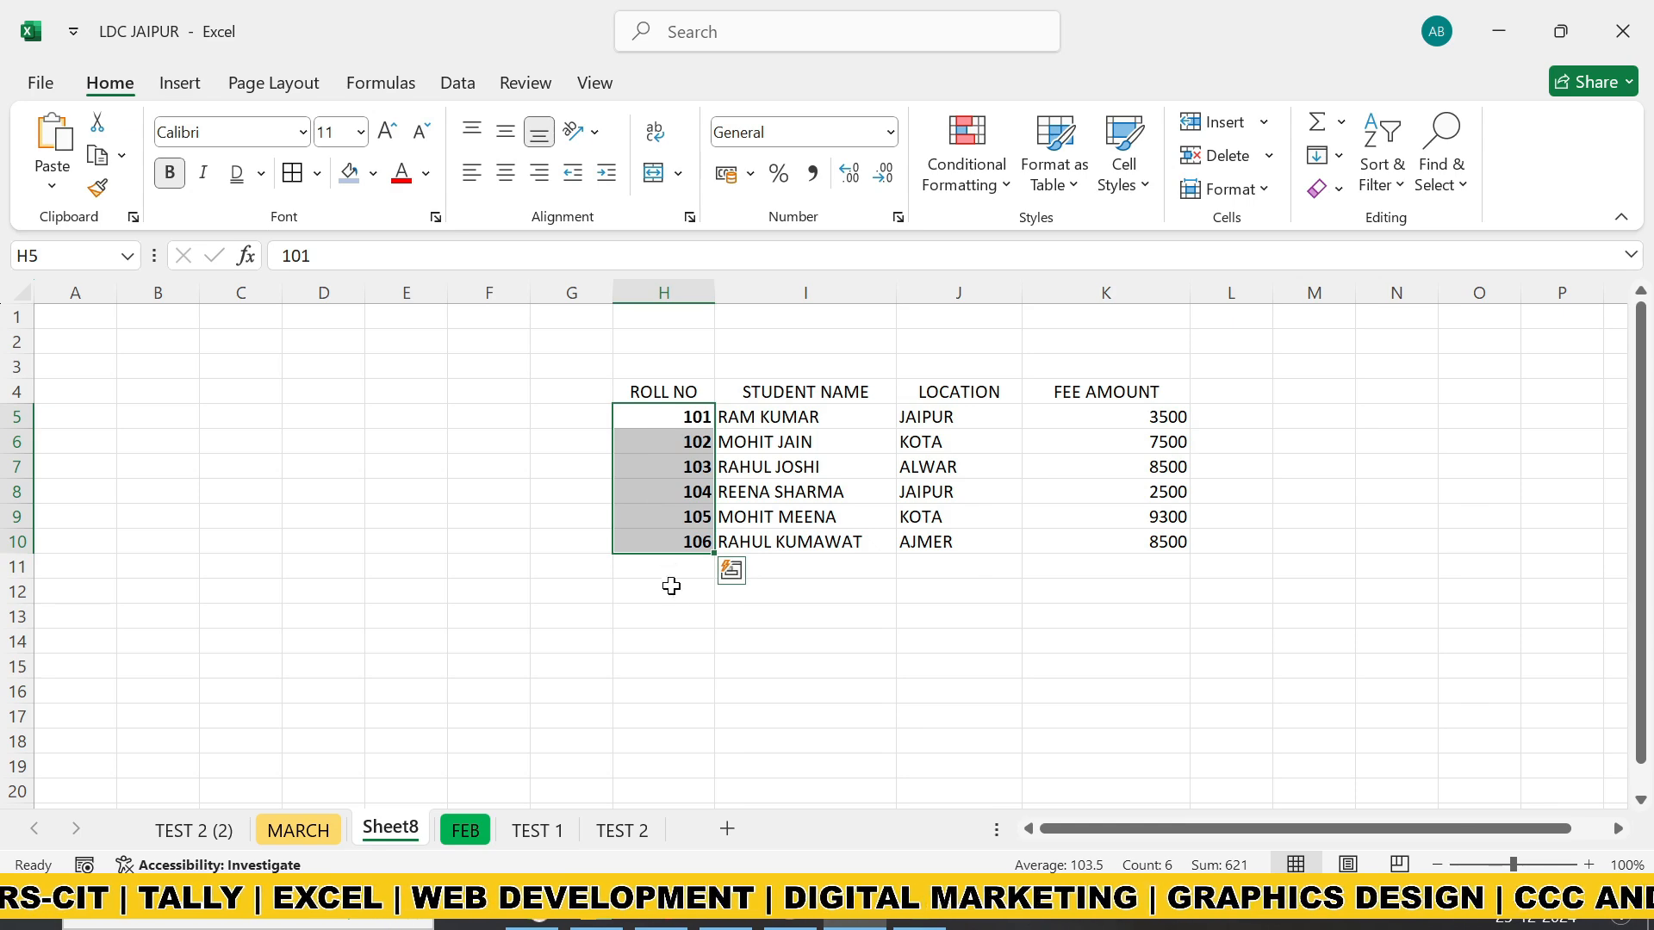
left_click_drag(758, 419, 758, 539)
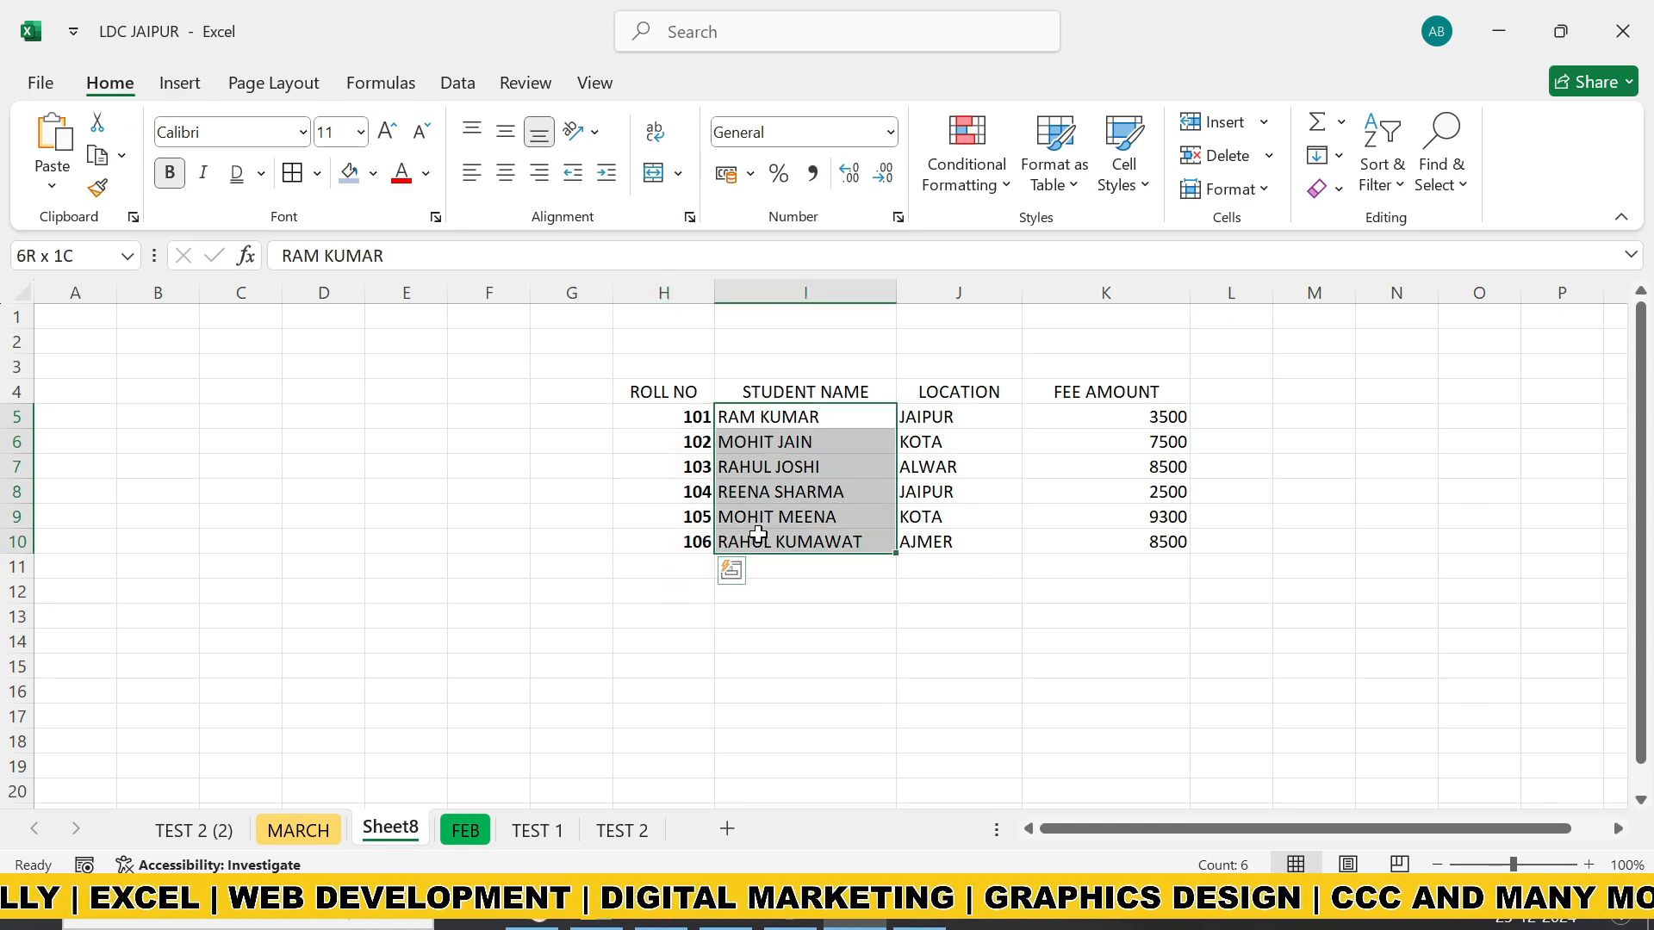
left_click(505, 173)
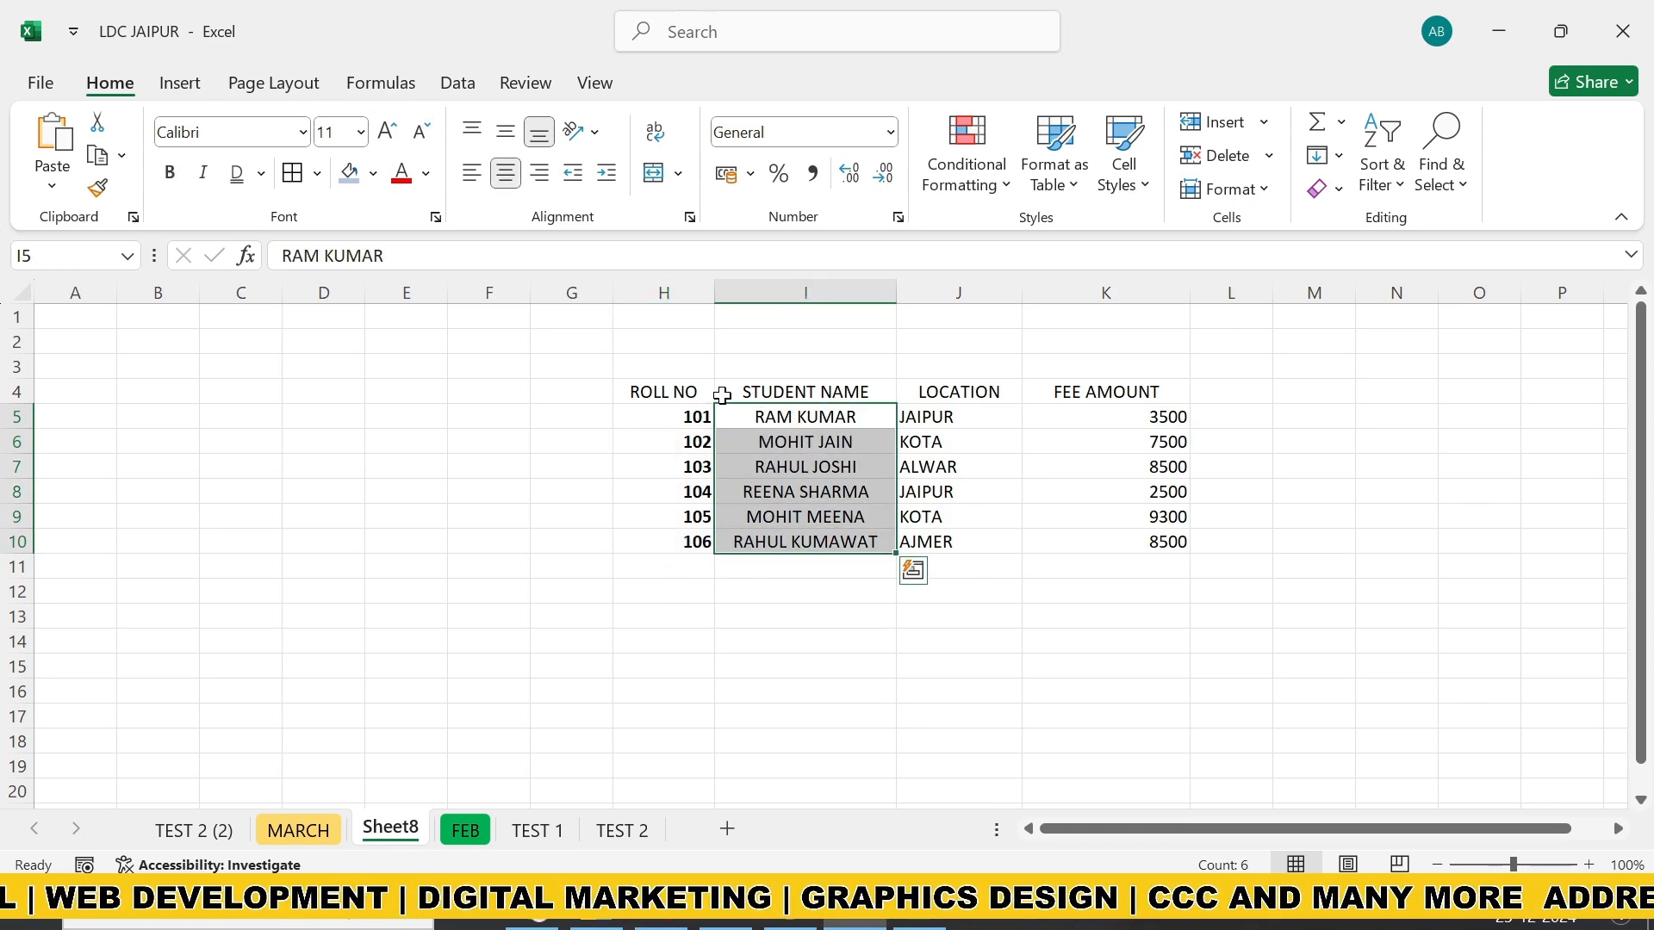
left_click(474, 176)
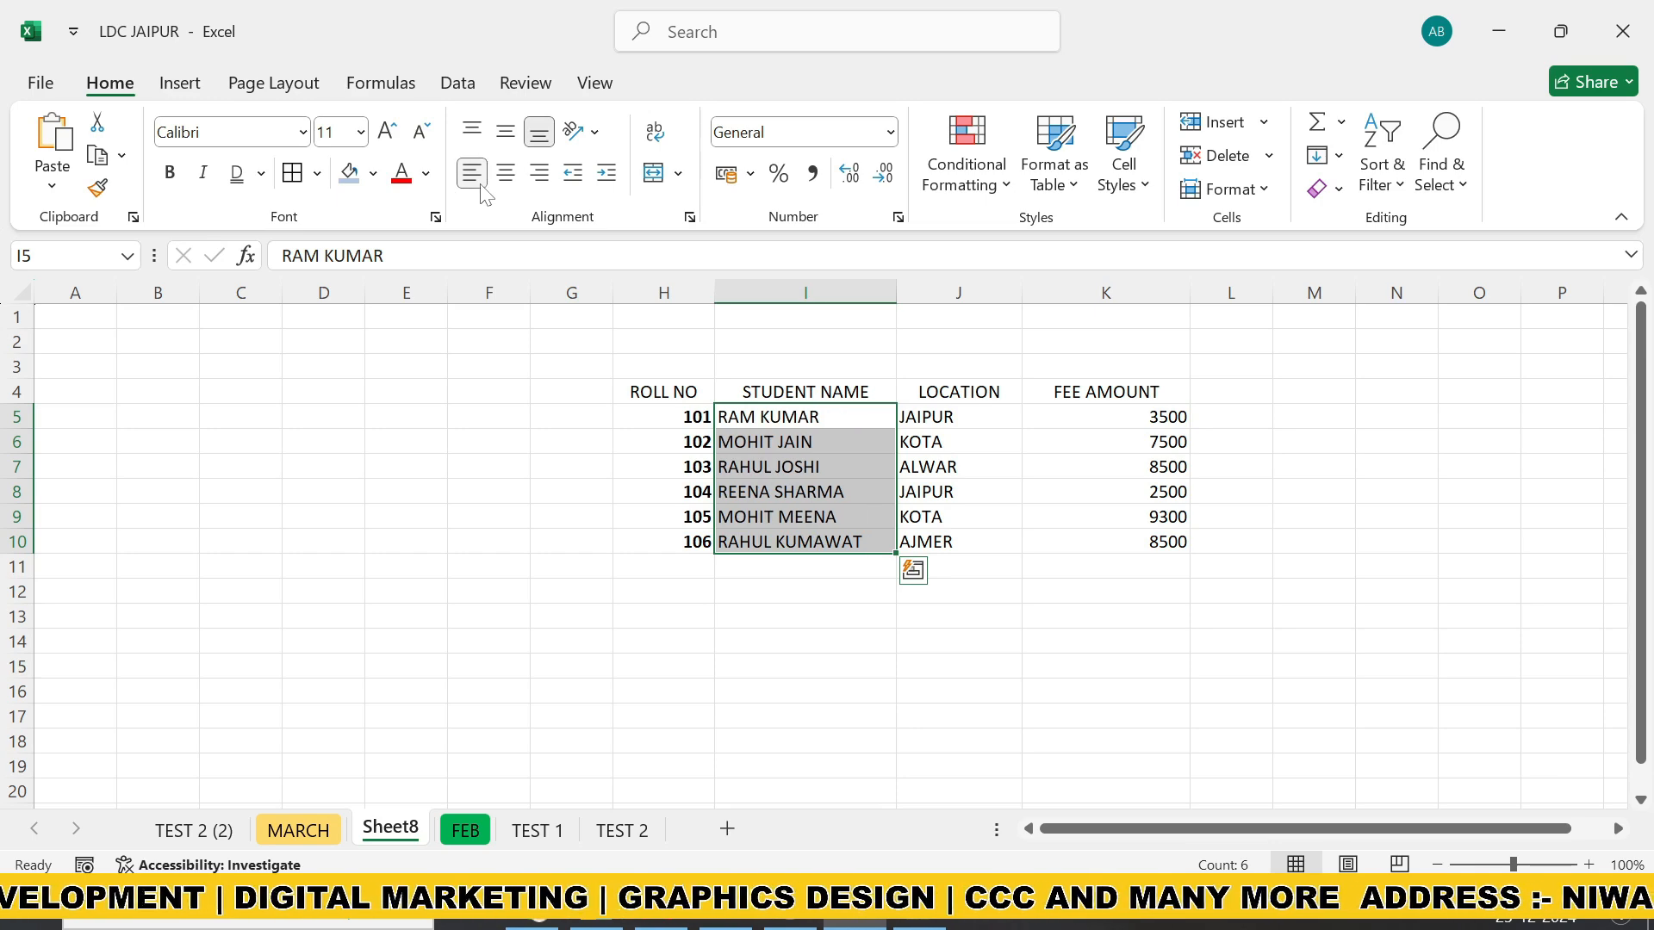
Centre the fee amounts in K5:K10 horizontally.
left_click_drag(942, 417, 944, 538)
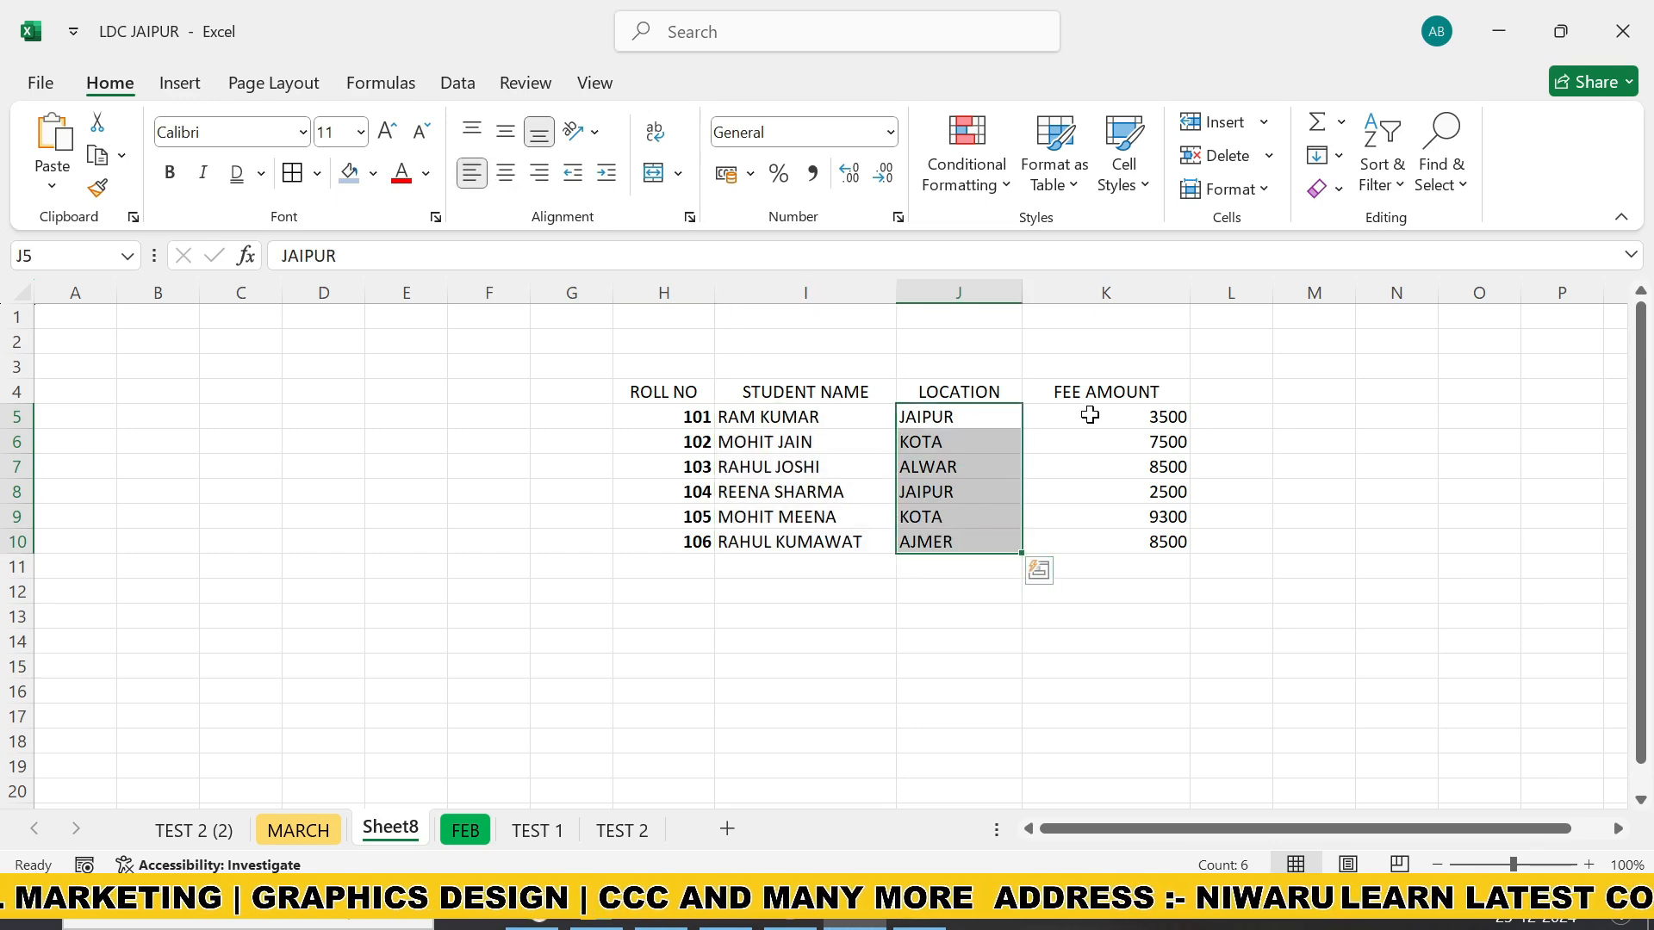
left_click_drag(1090, 417, 1105, 555)
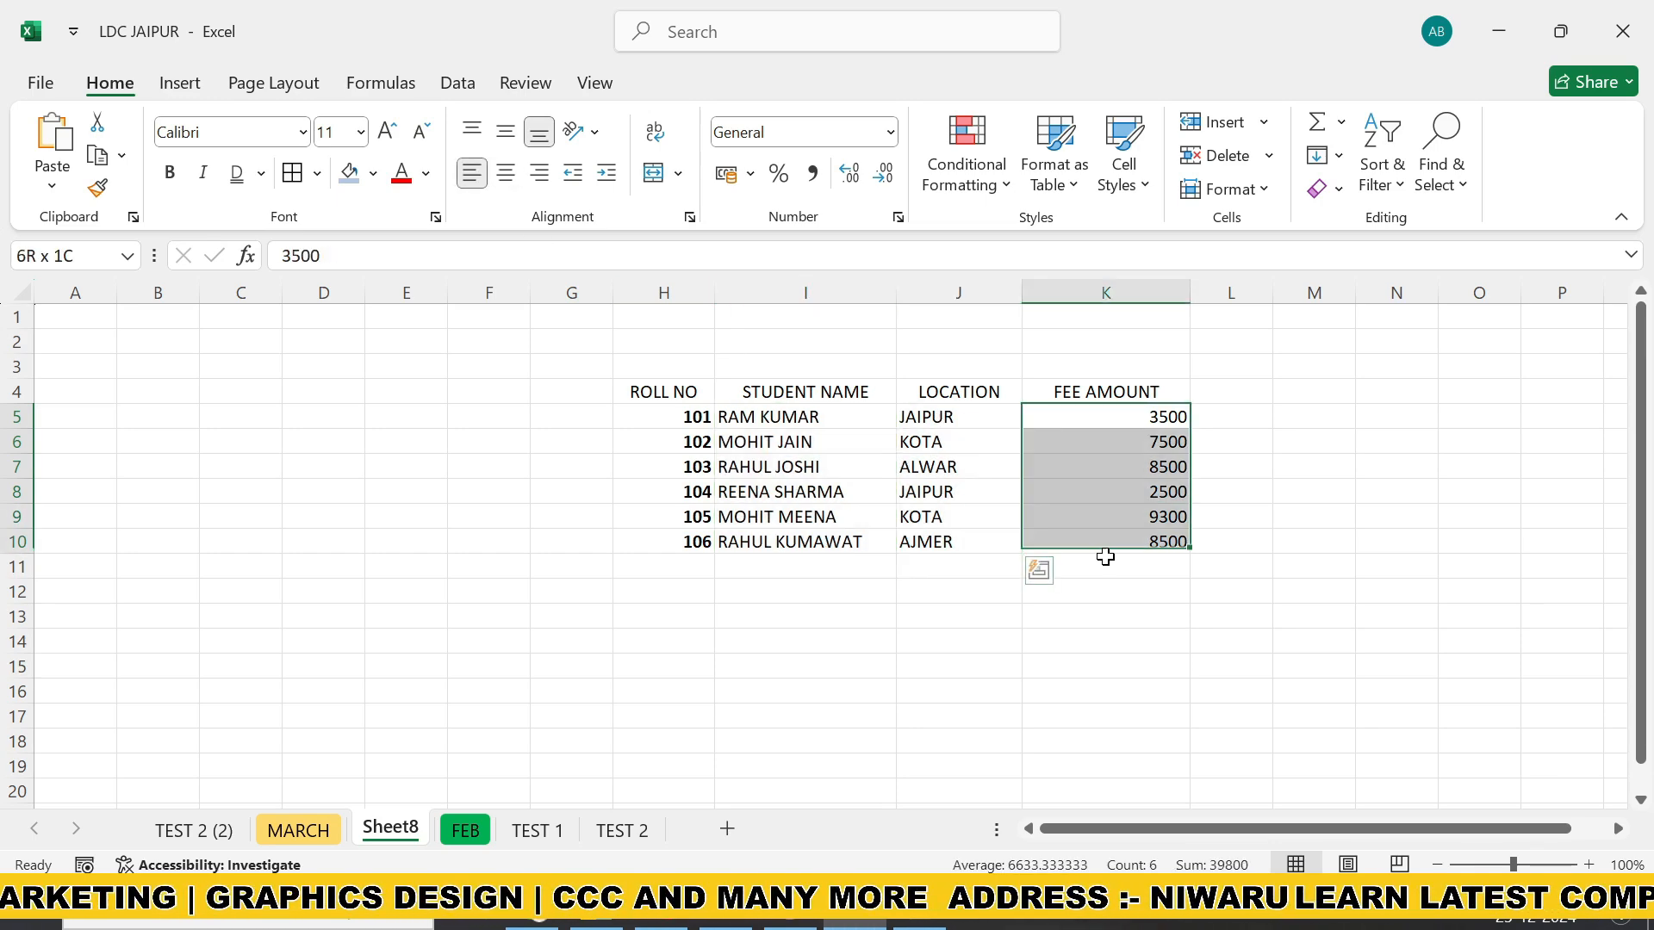
left_click(506, 173)
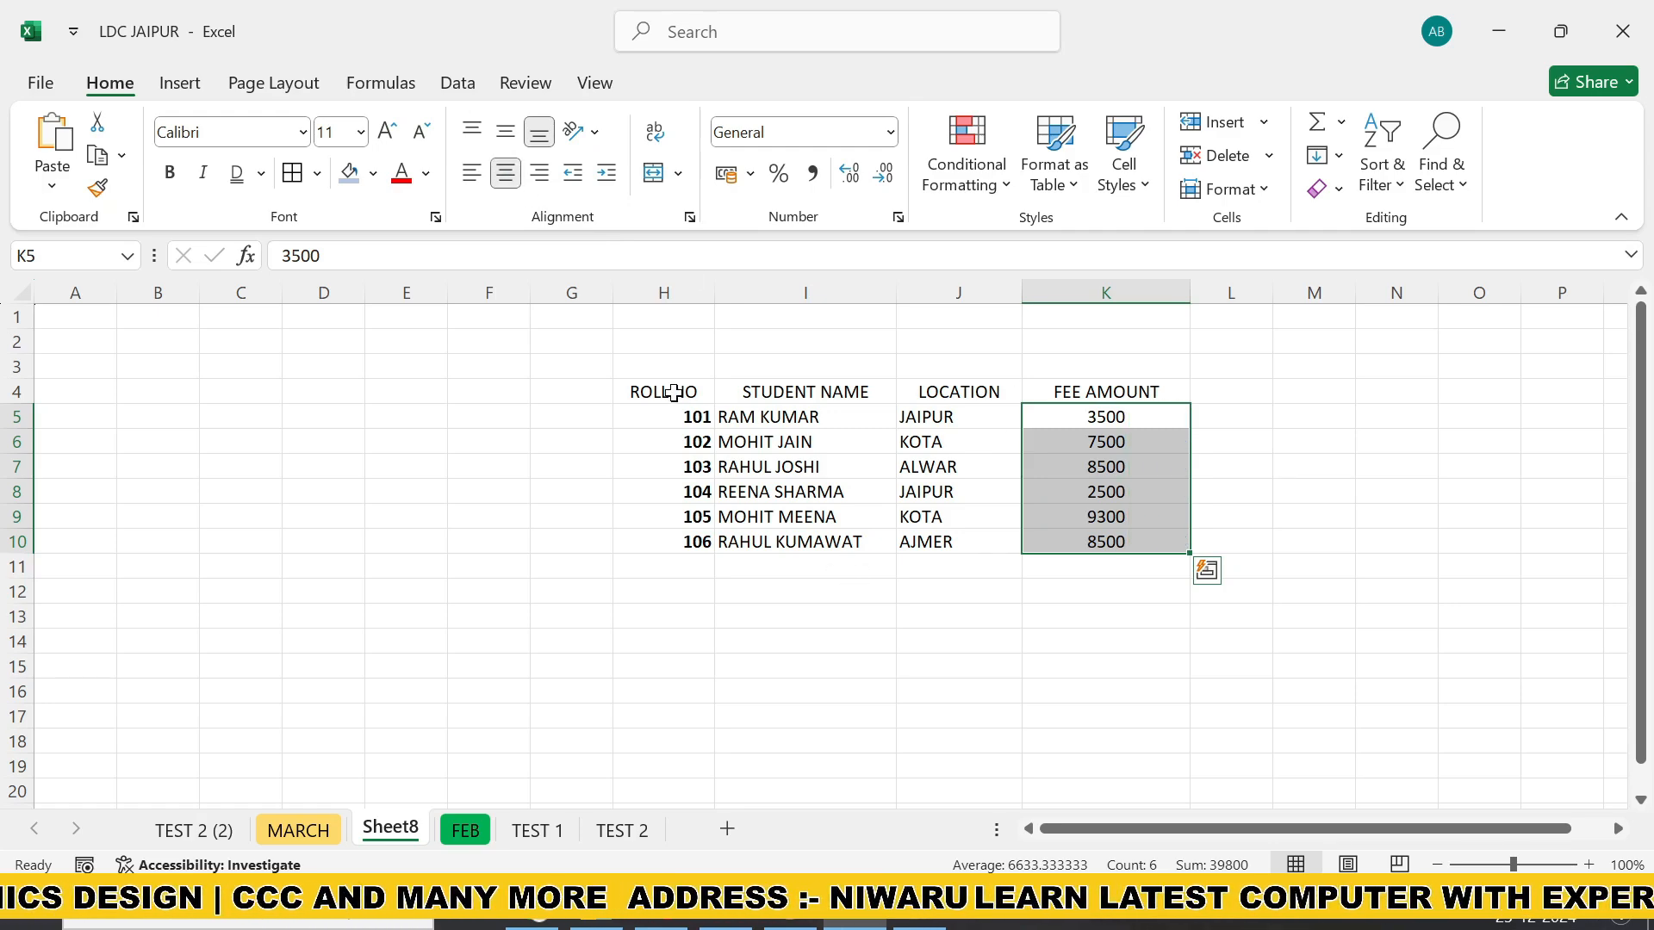
Add borders around every cell of the header row H4:K4 and fill the row with light blue.
left_click_drag(671, 392, 1110, 395)
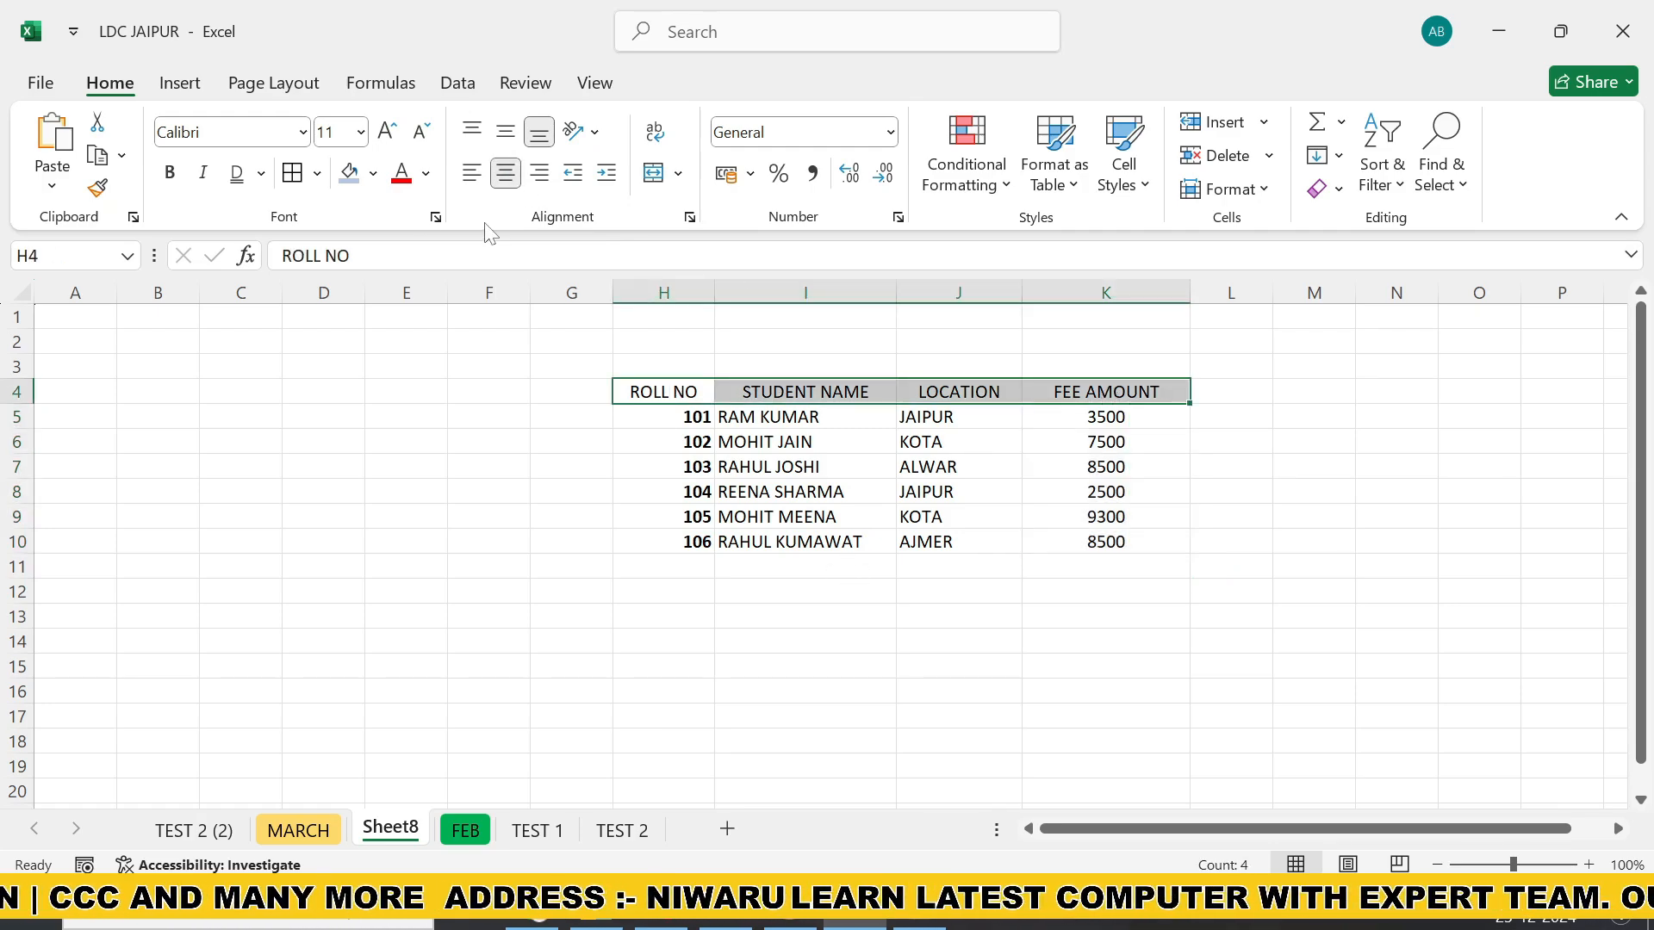
left_click(605, 540)
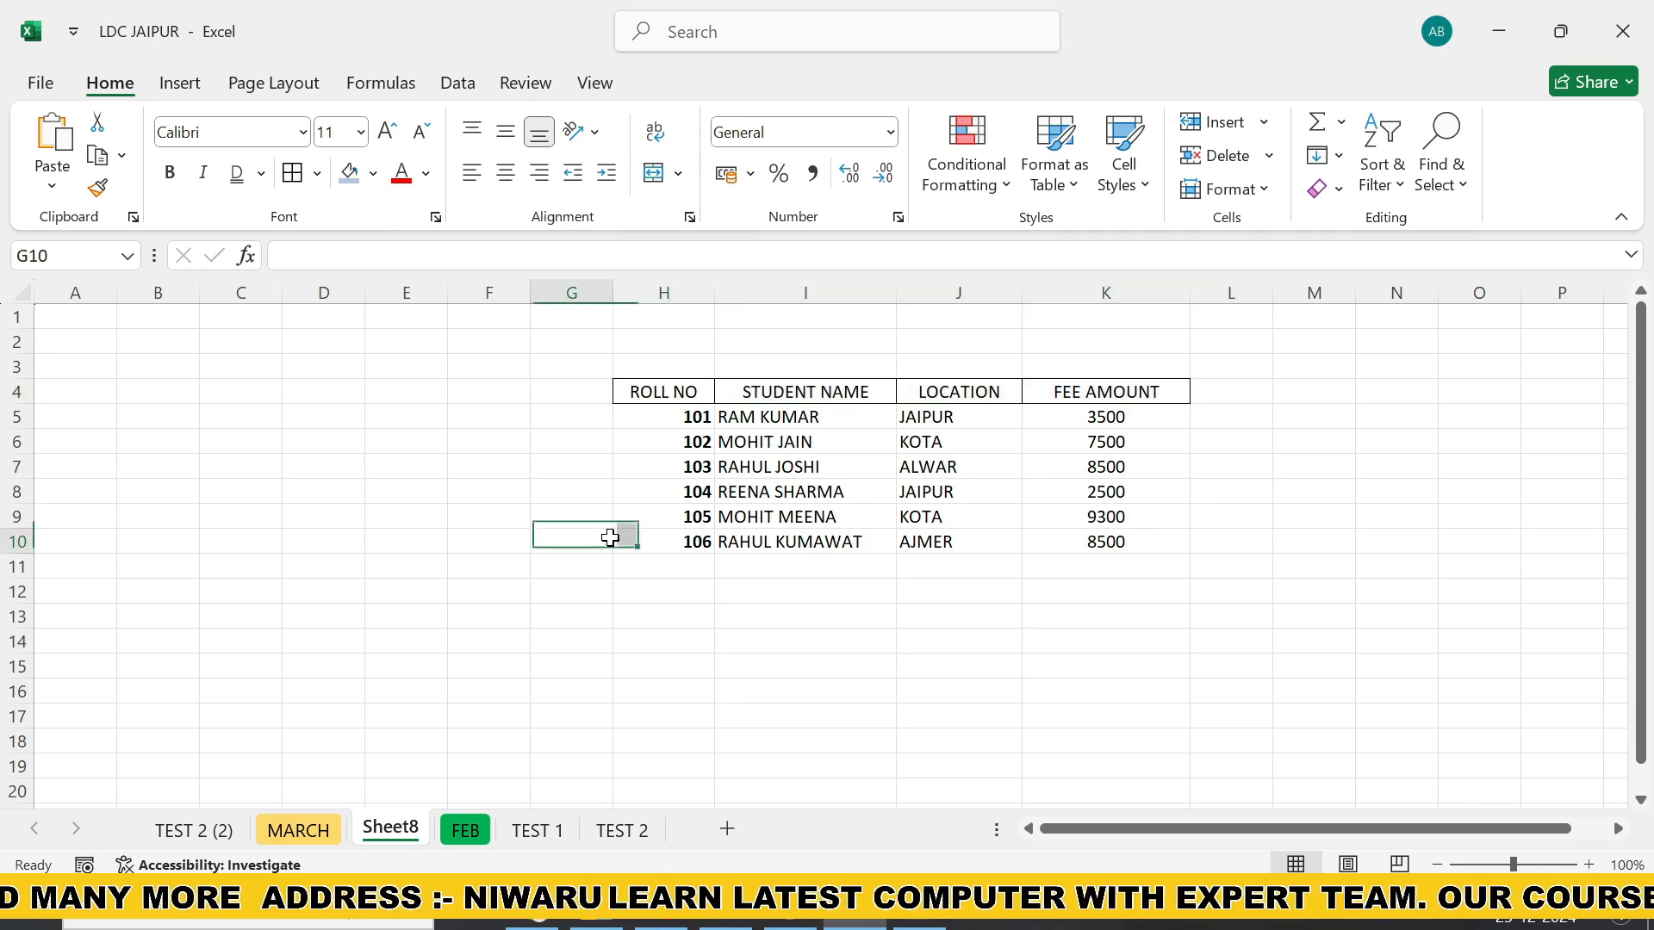
left_click_drag(642, 393, 1077, 389)
left_click(373, 173)
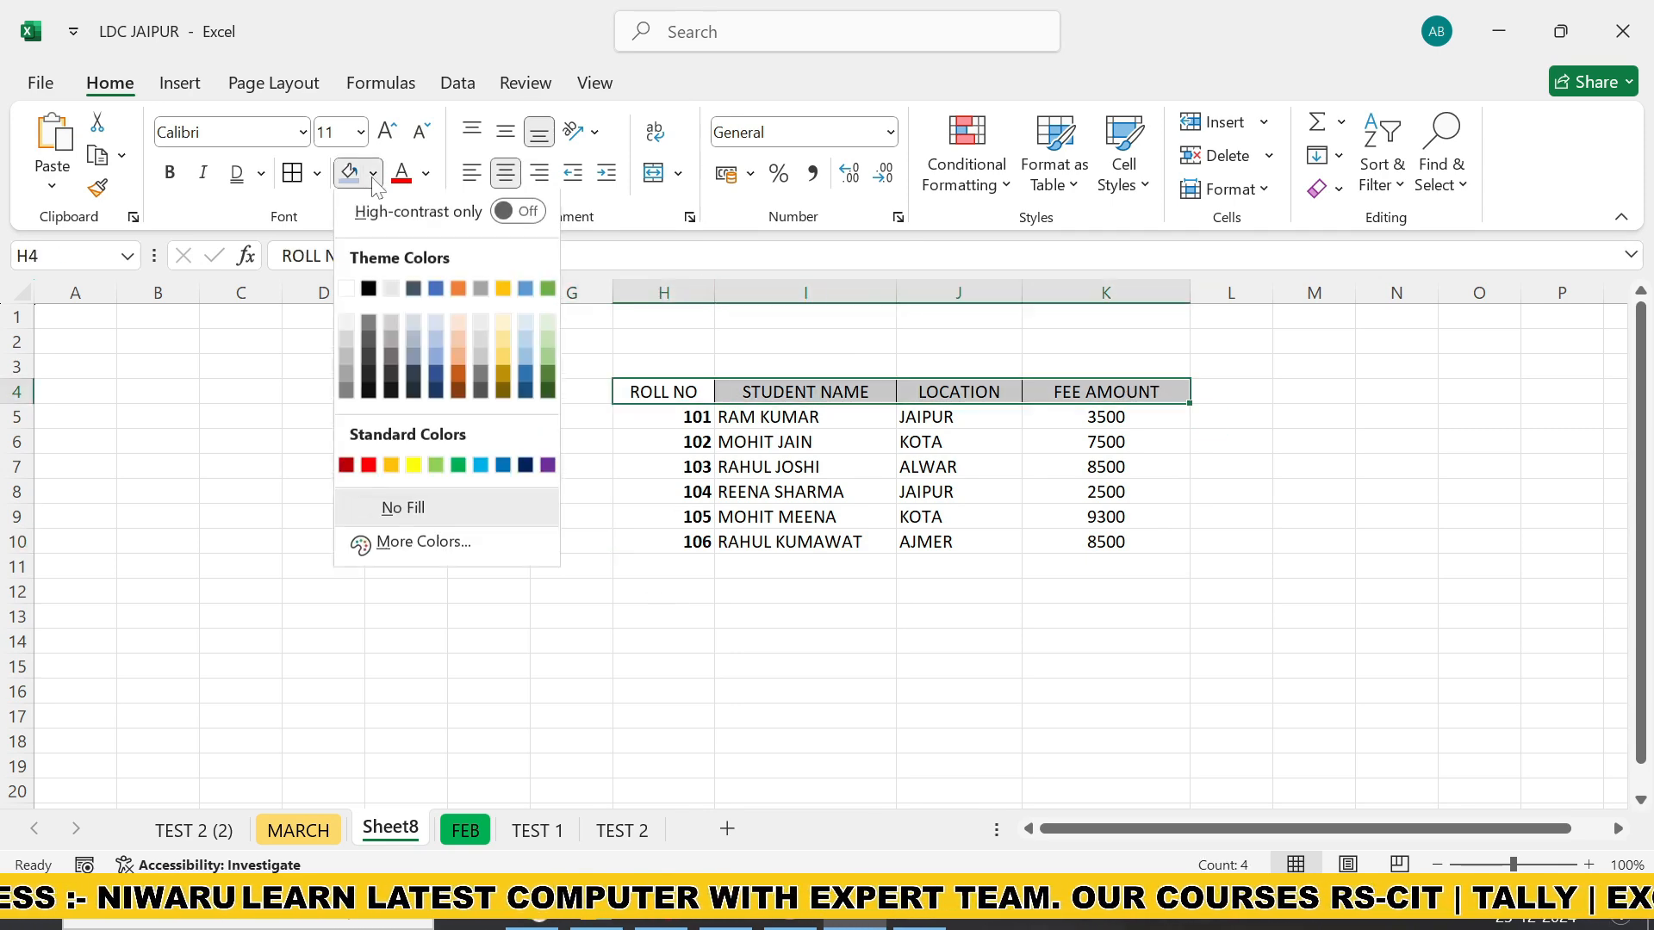
left_click(437, 345)
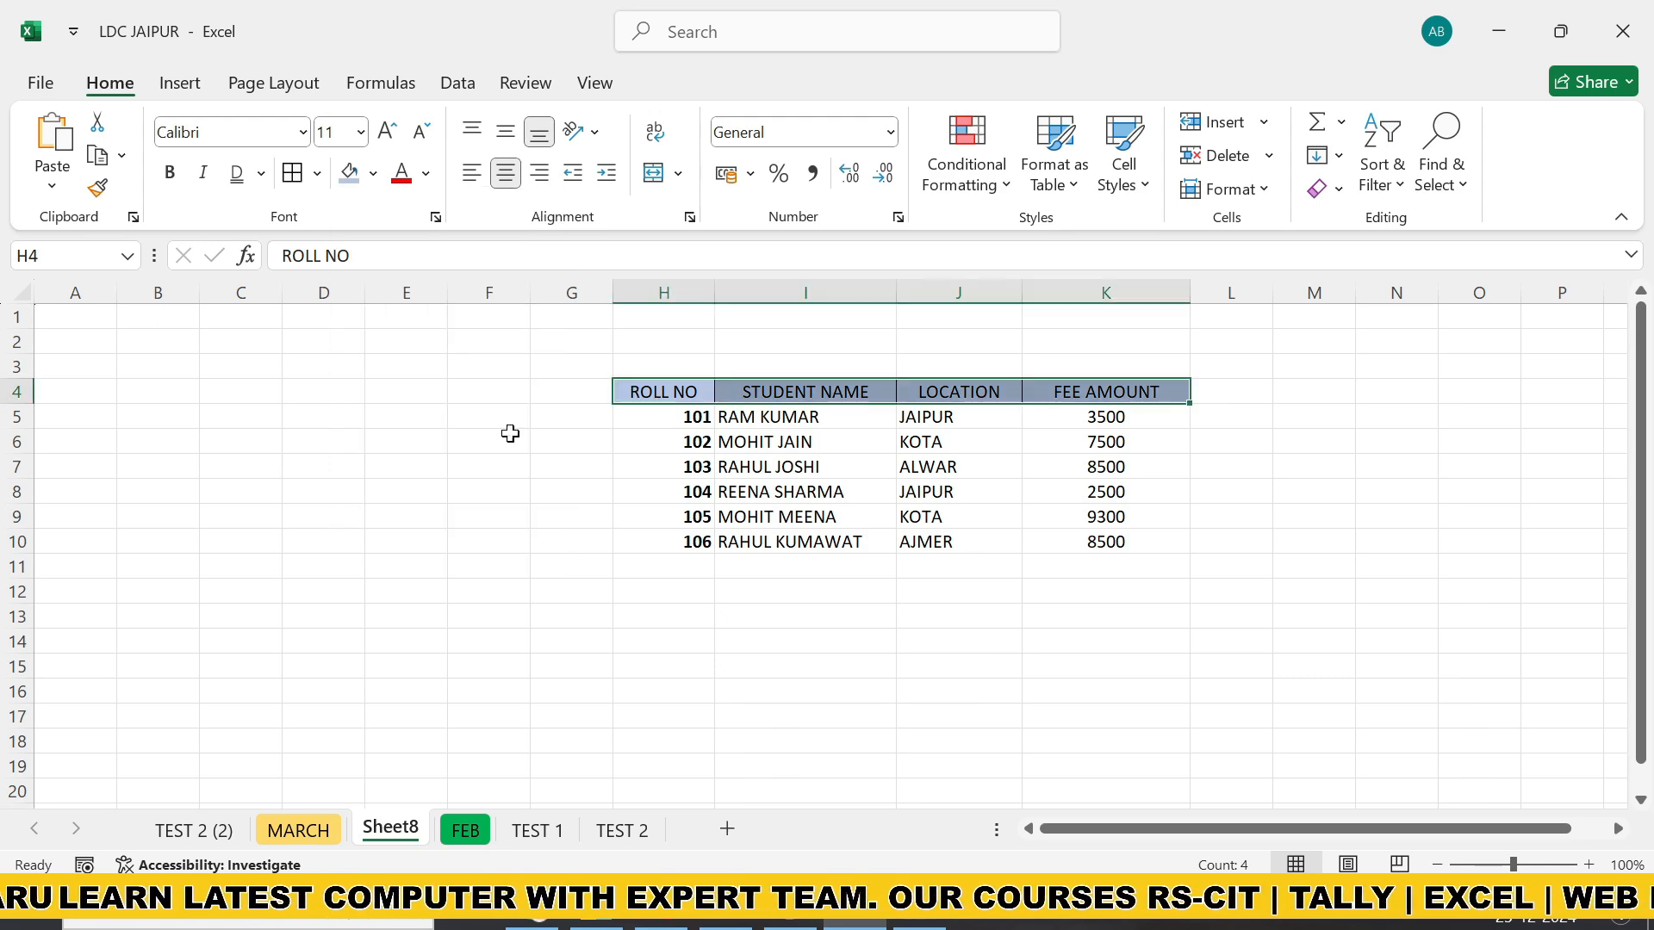
left_click(620, 595)
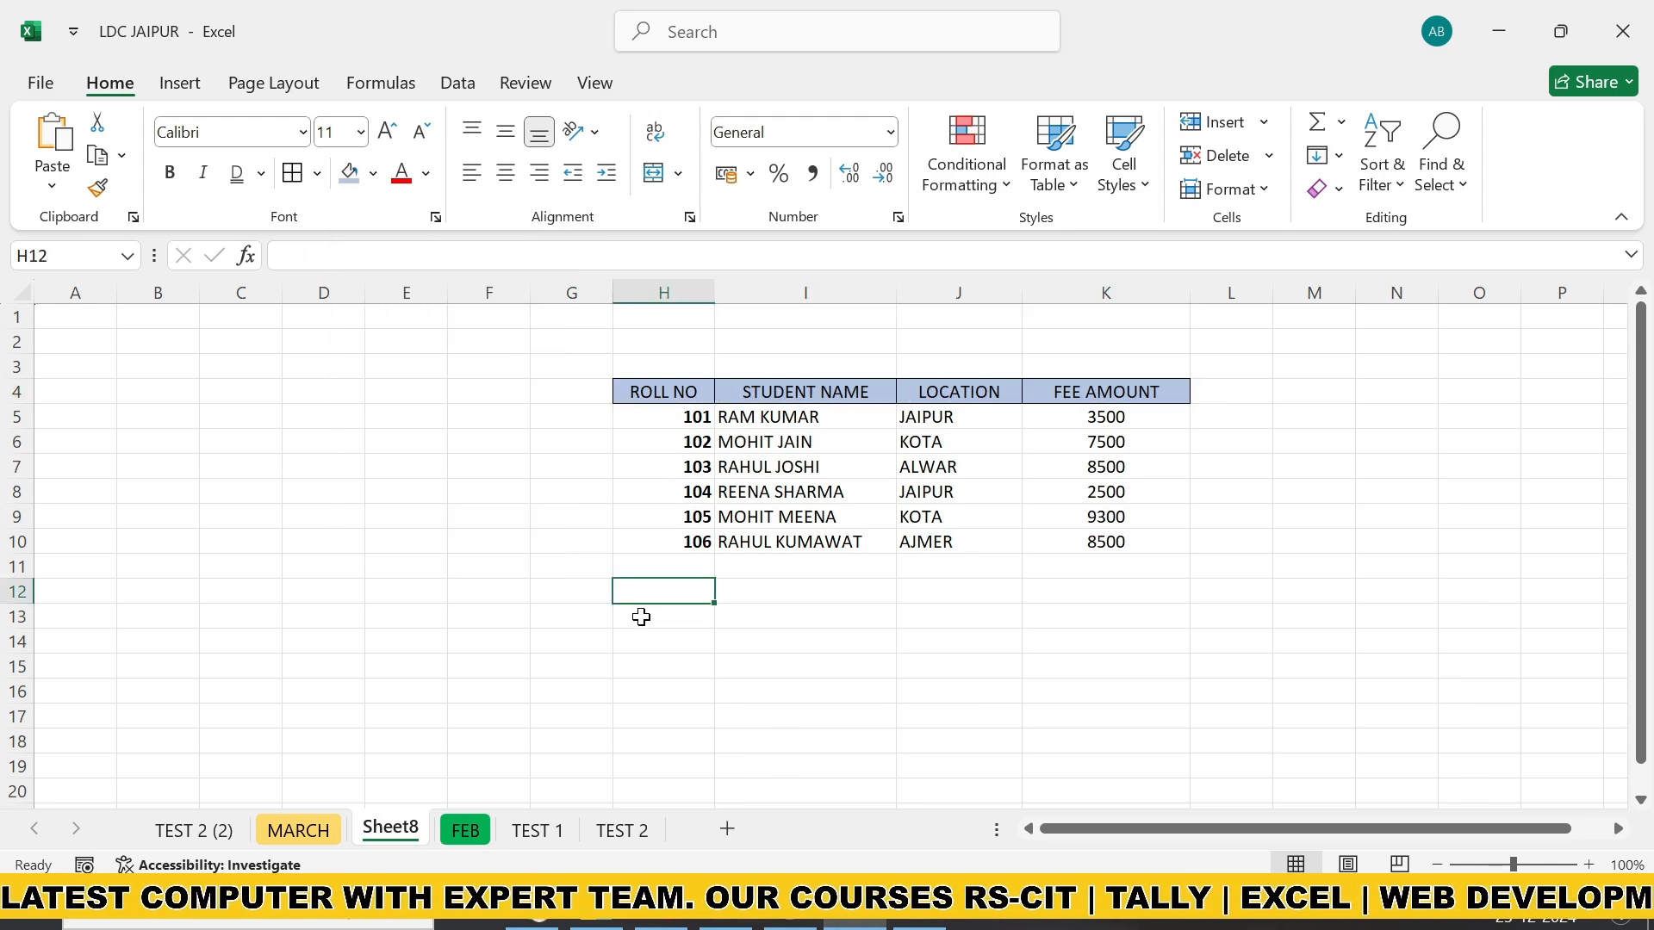
Fill the roll number cells H5:H10 with a light gold colour.
left_click_drag(663, 417, 659, 539)
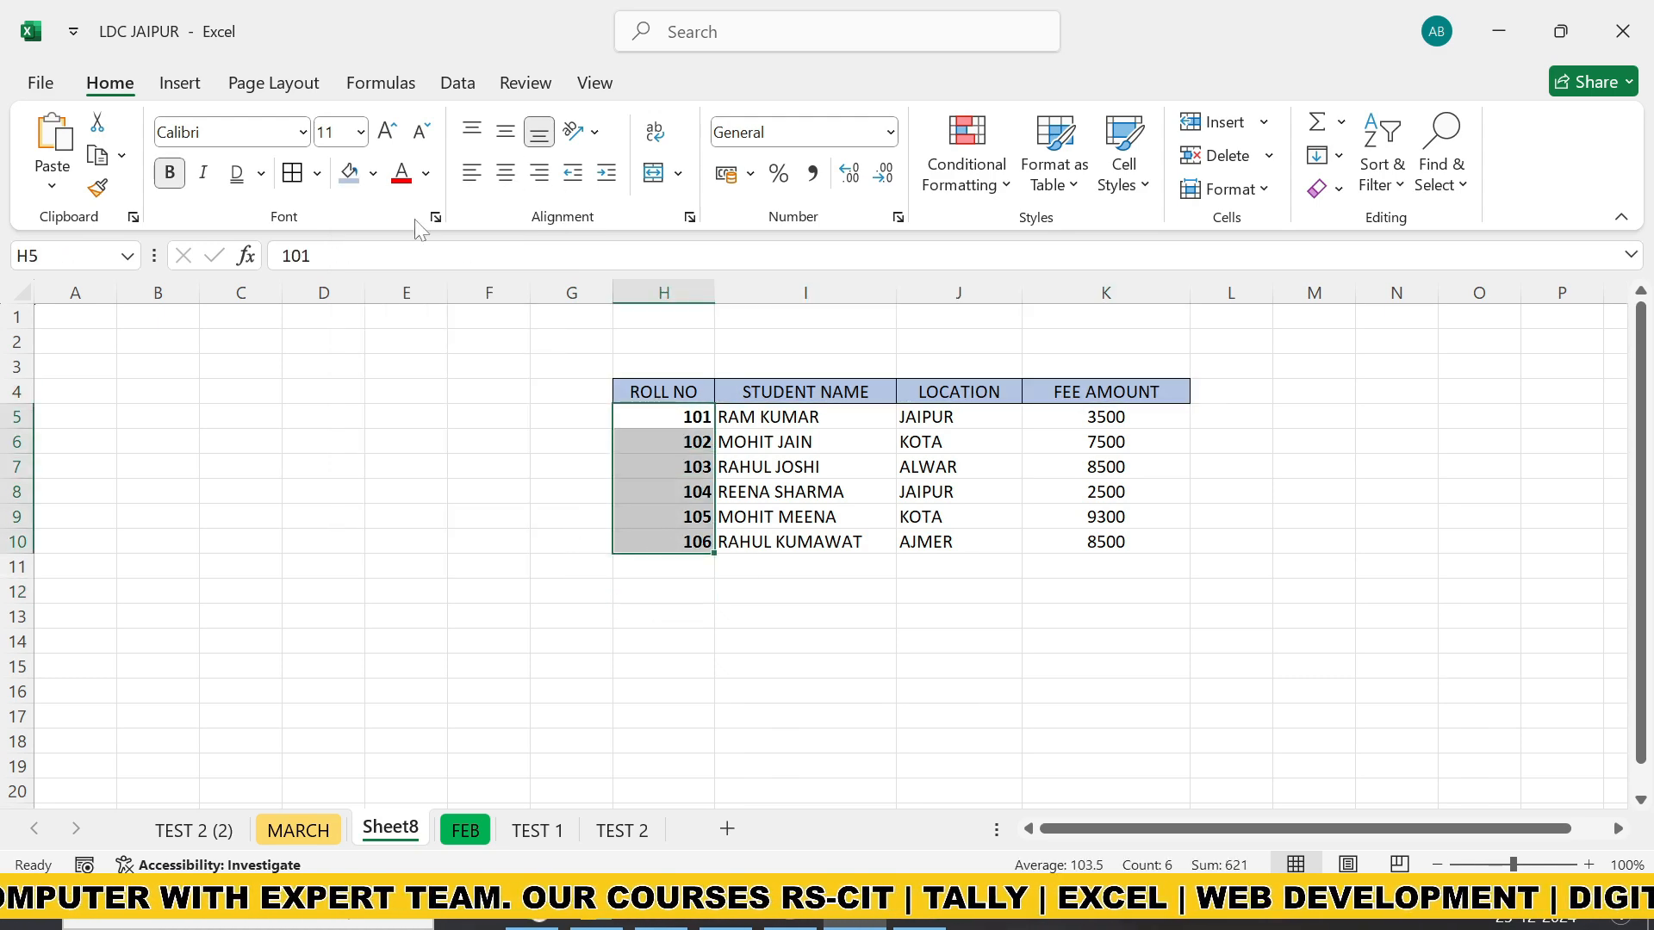
left_click(373, 173)
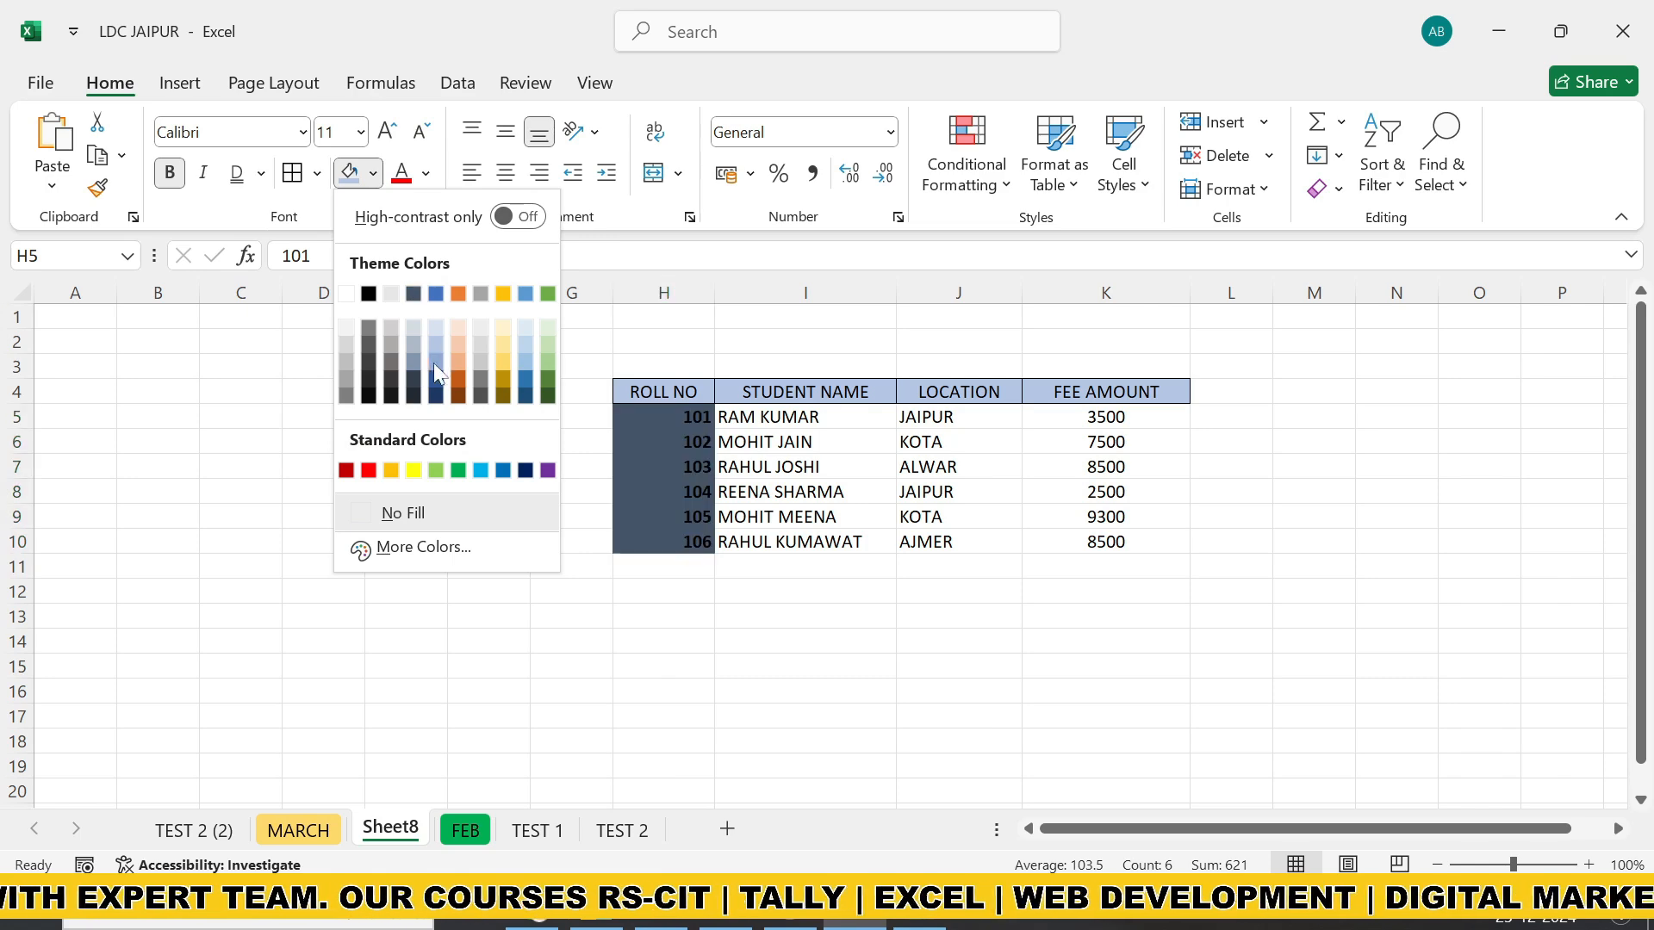
left_click(503, 361)
left_click(690, 638)
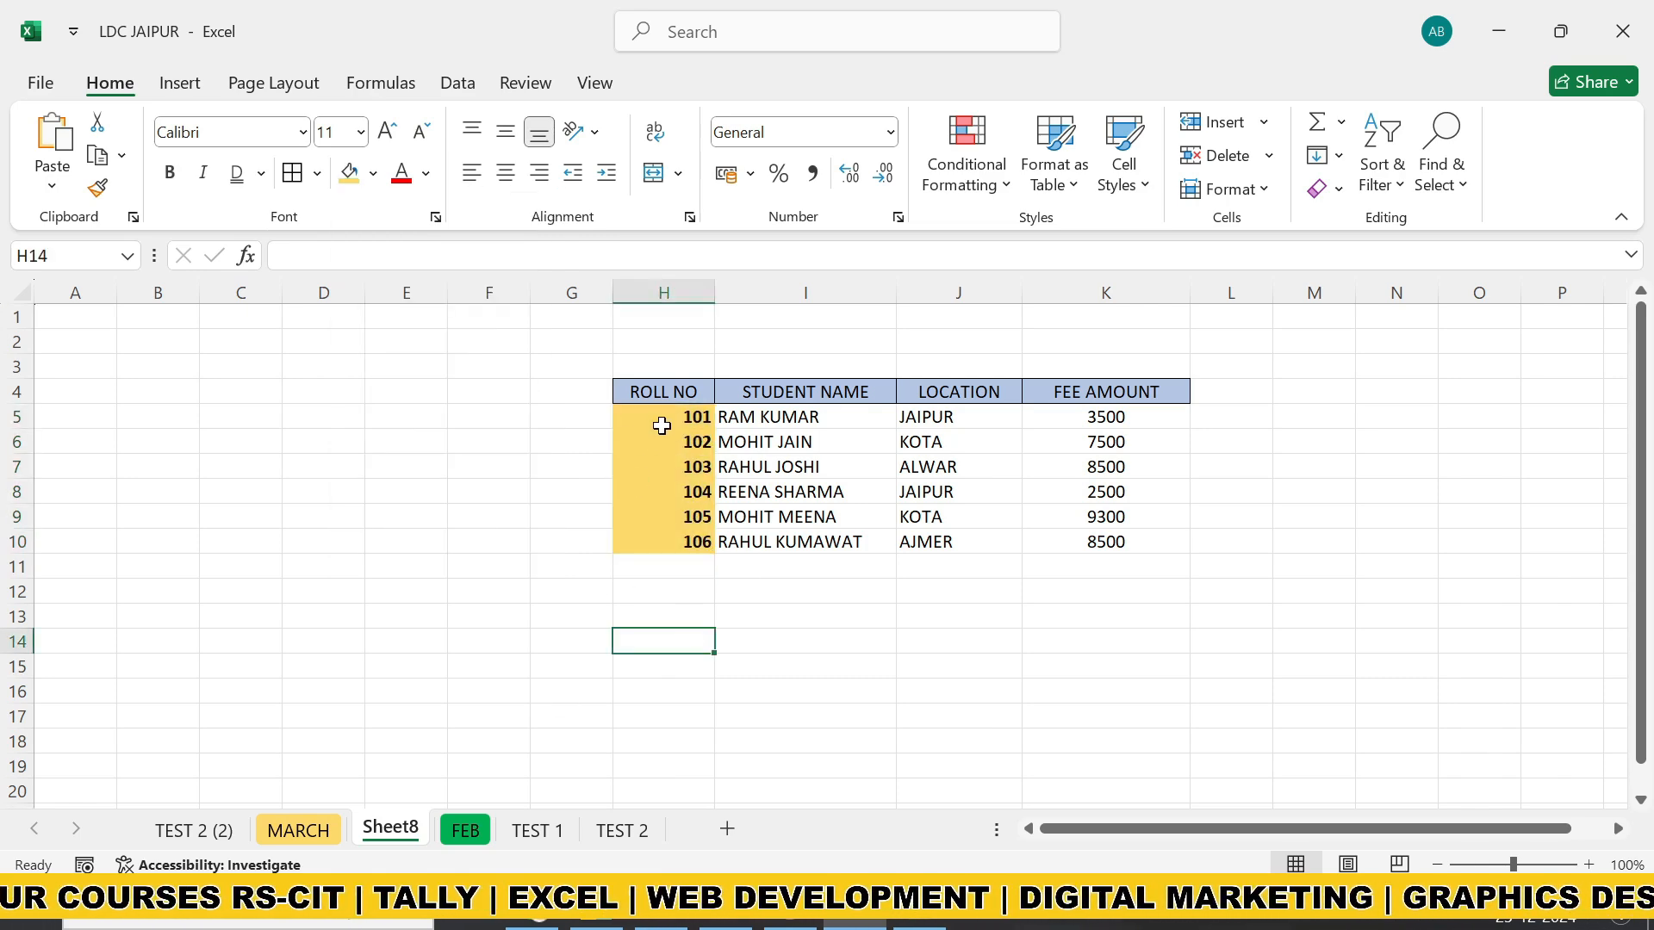
Add borders around all data cells in H5:K10 and make the fee amounts in K5:K10 bold.
left_click_drag(660, 422, 1106, 546)
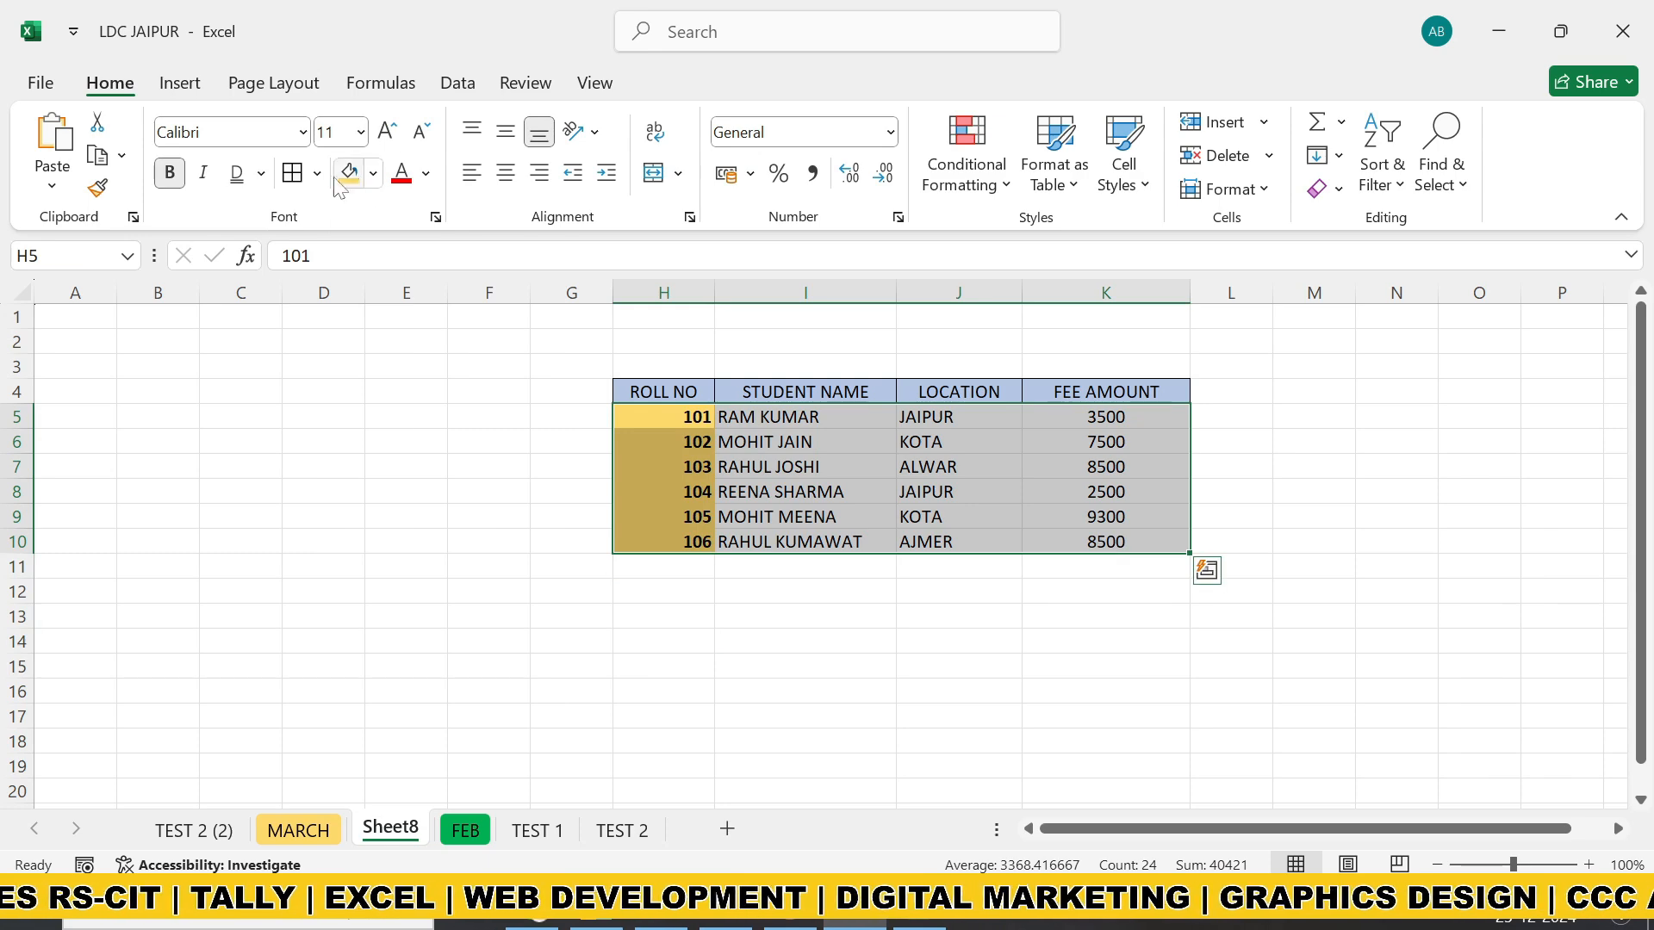
left_click(596, 639)
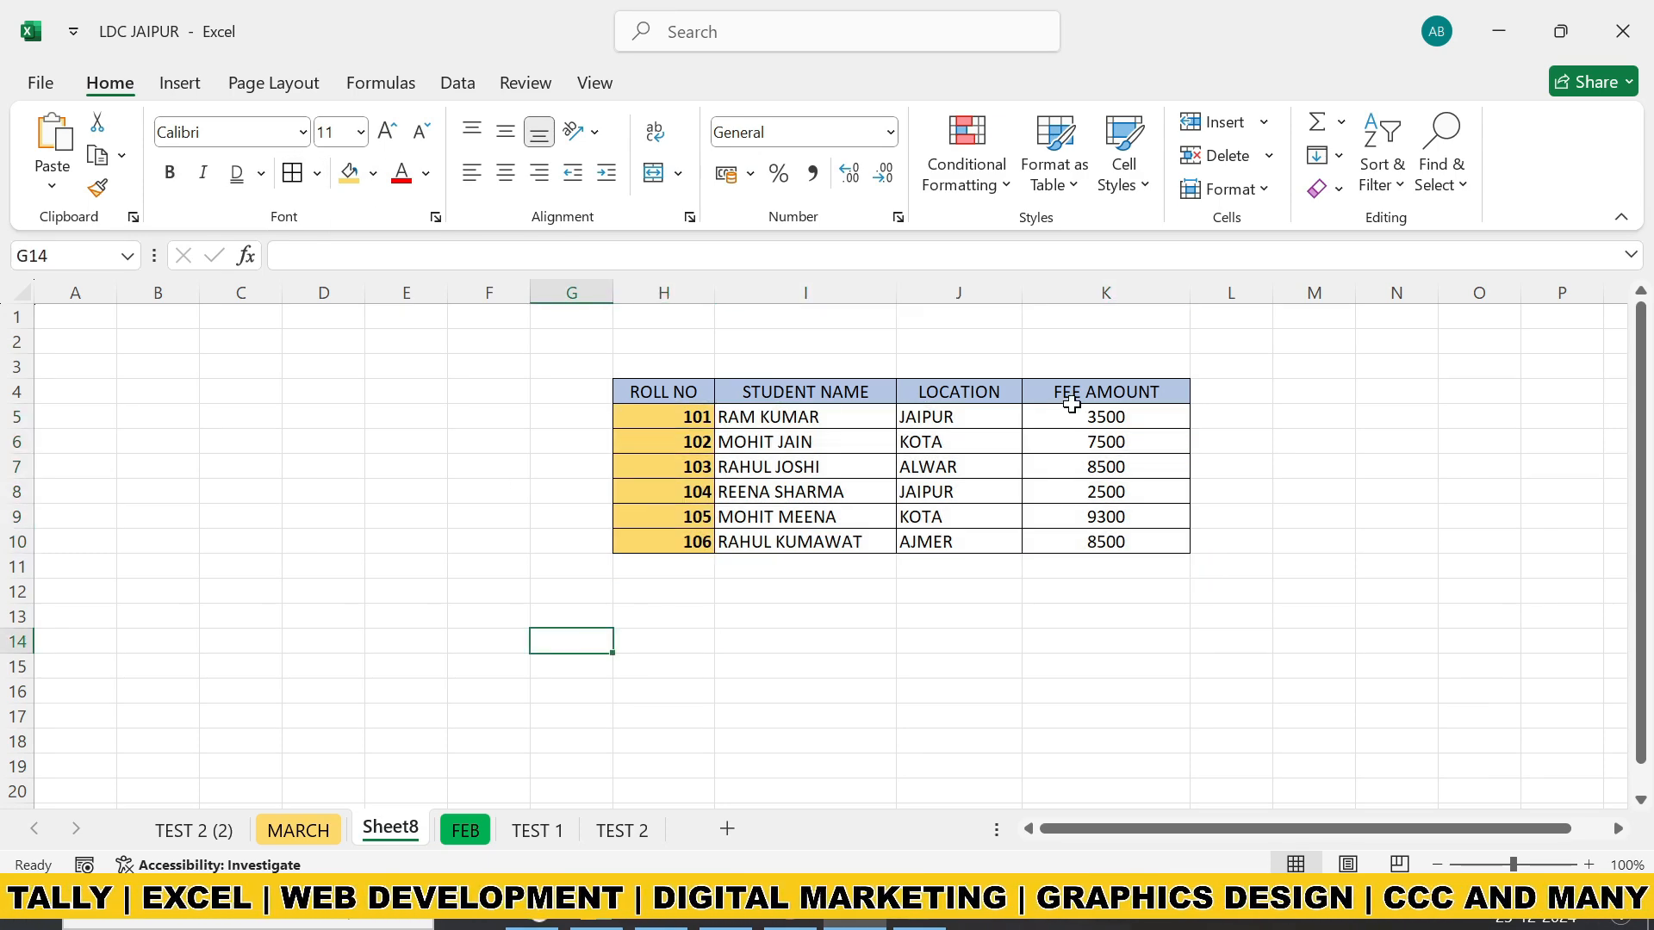
left_click_drag(1067, 422, 1089, 543)
left_click(170, 172)
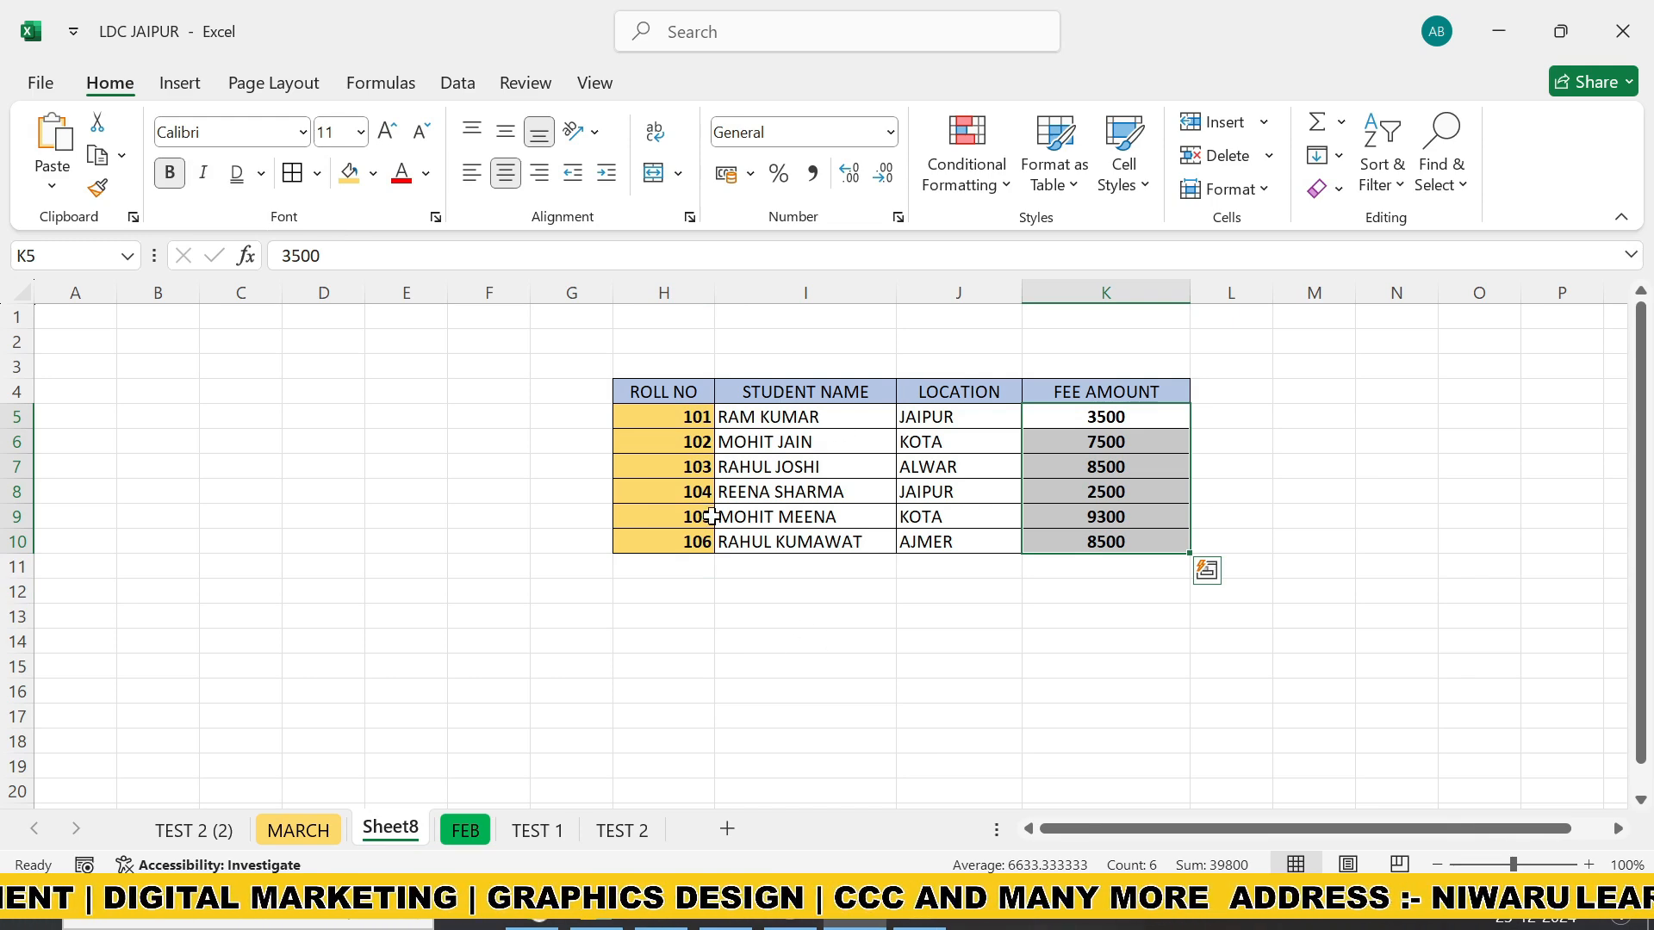
Centre the roll numbers in H5:H10 horizontally.
left_click_drag(664, 417, 671, 545)
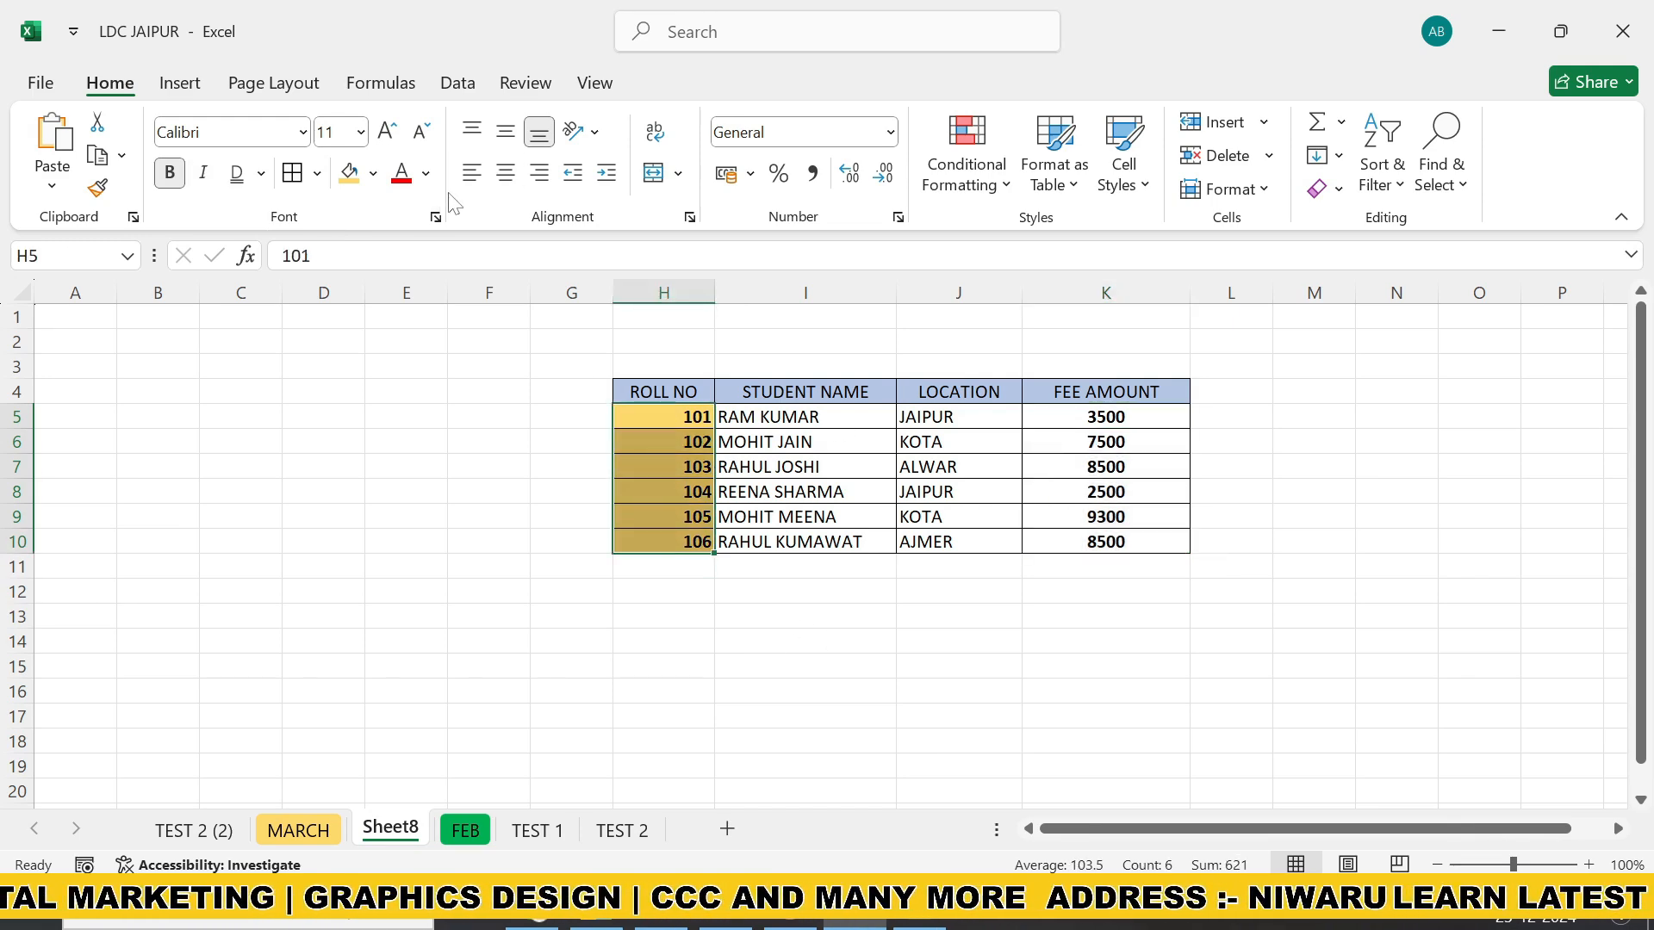
left_click(471, 172)
left_click(506, 172)
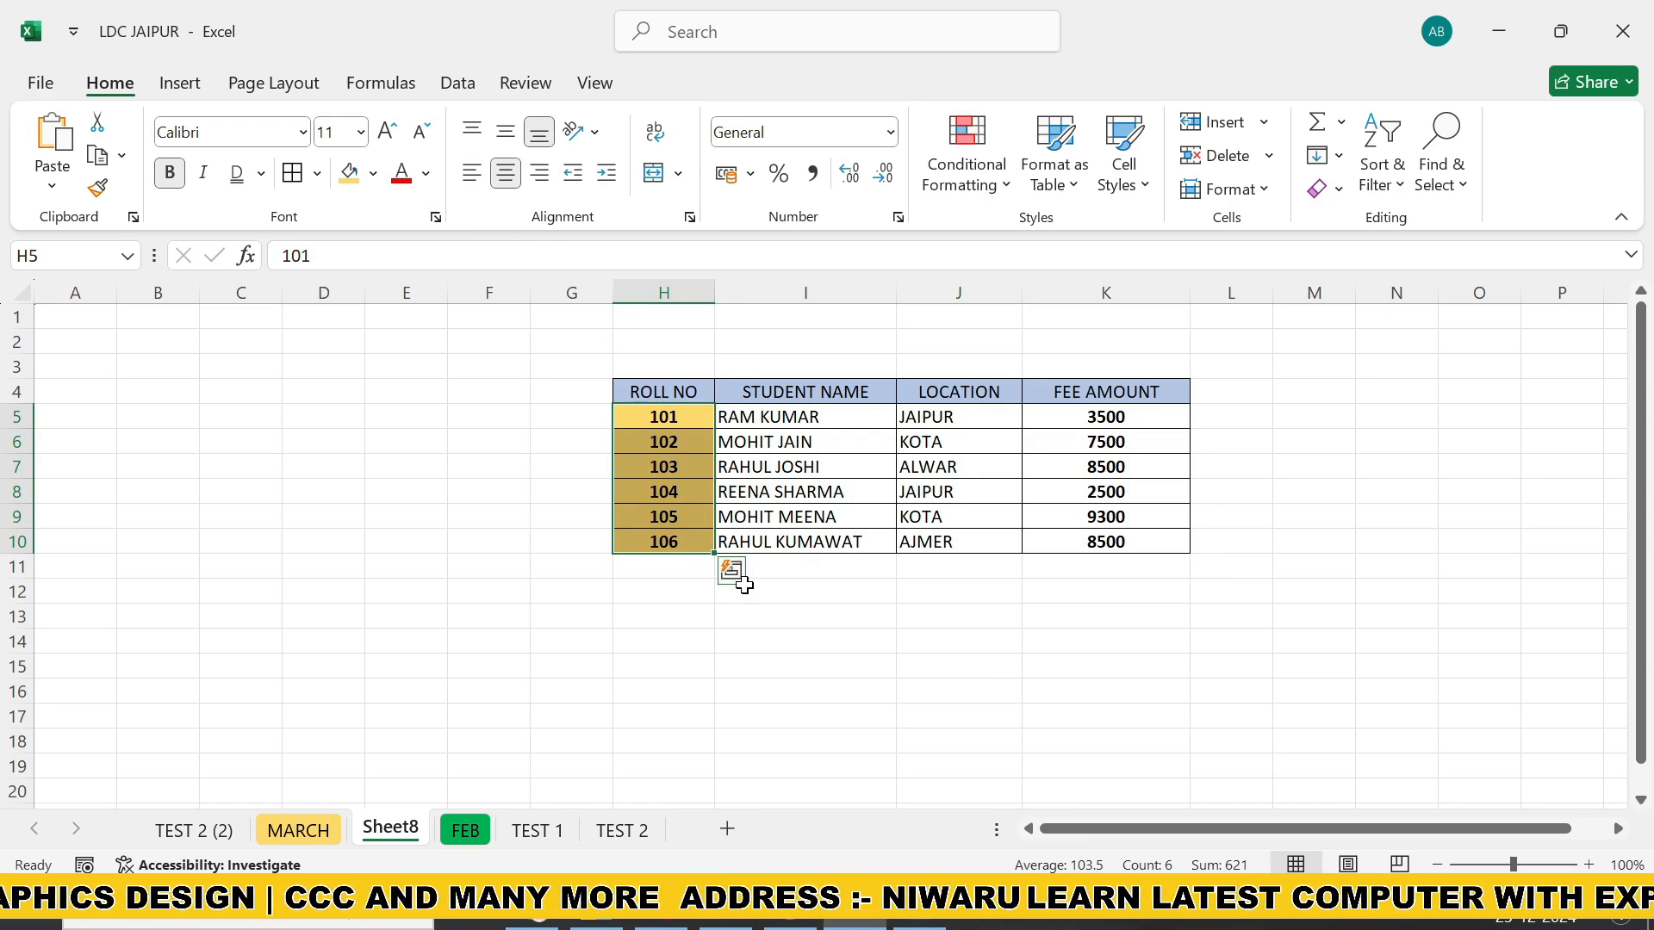
left_click_drag(911, 417, 920, 542)
Make the header row H4:K4 bold and indent its text one level from the left cell edge.
left_click_drag(625, 392, 1135, 392)
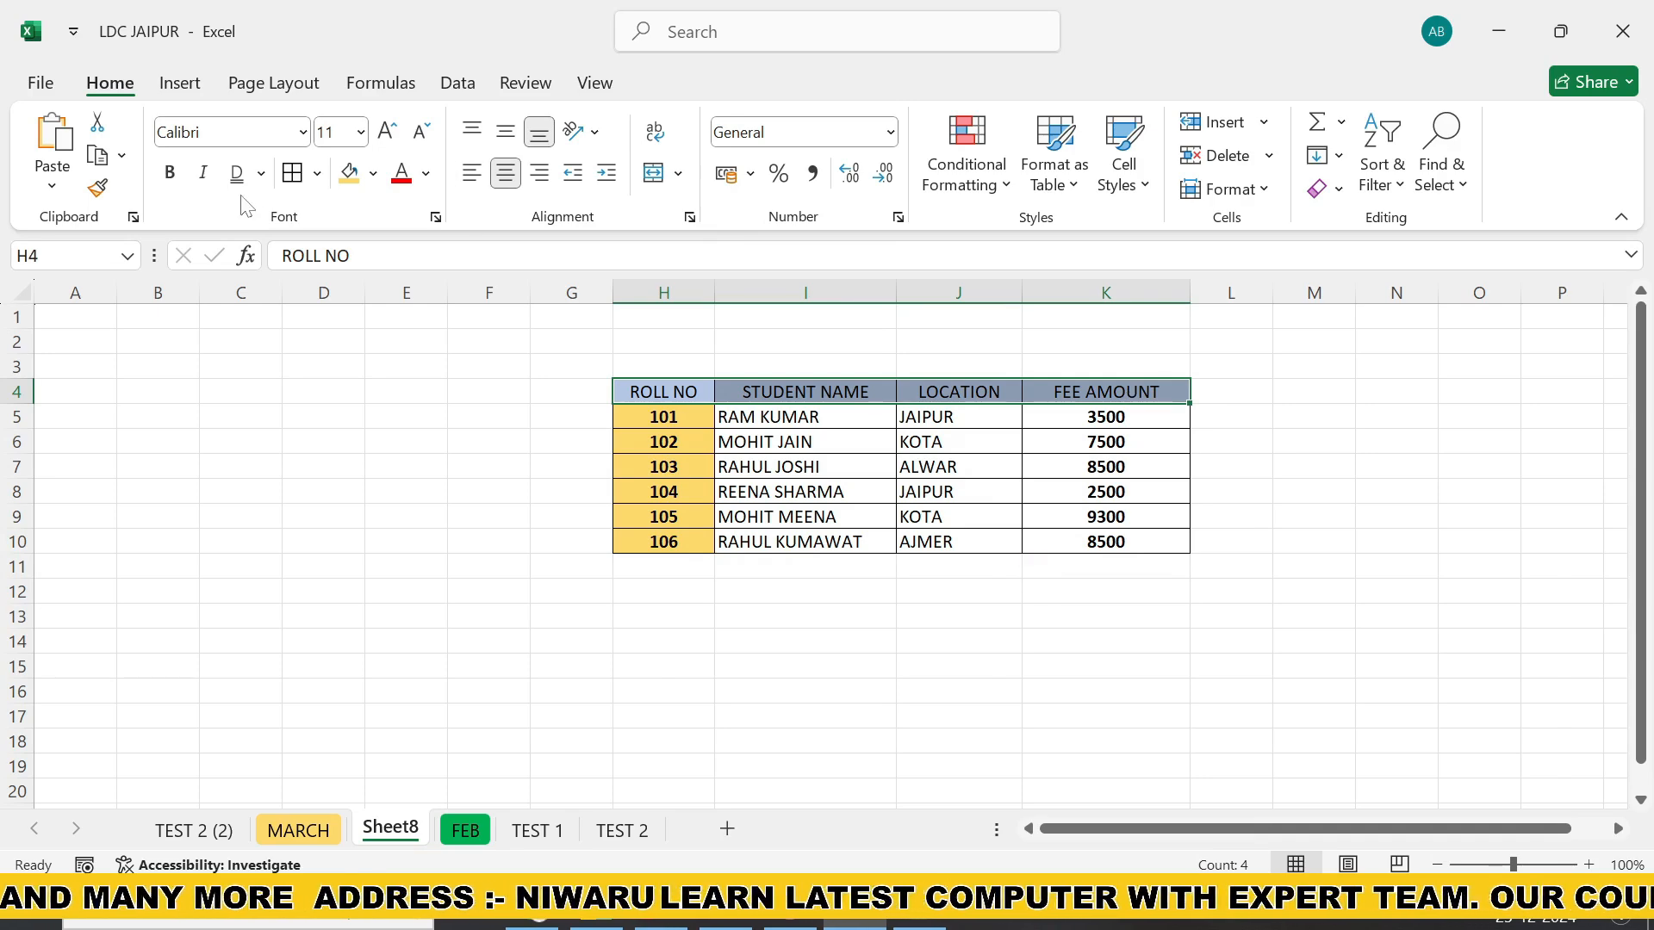
left_click(176, 177)
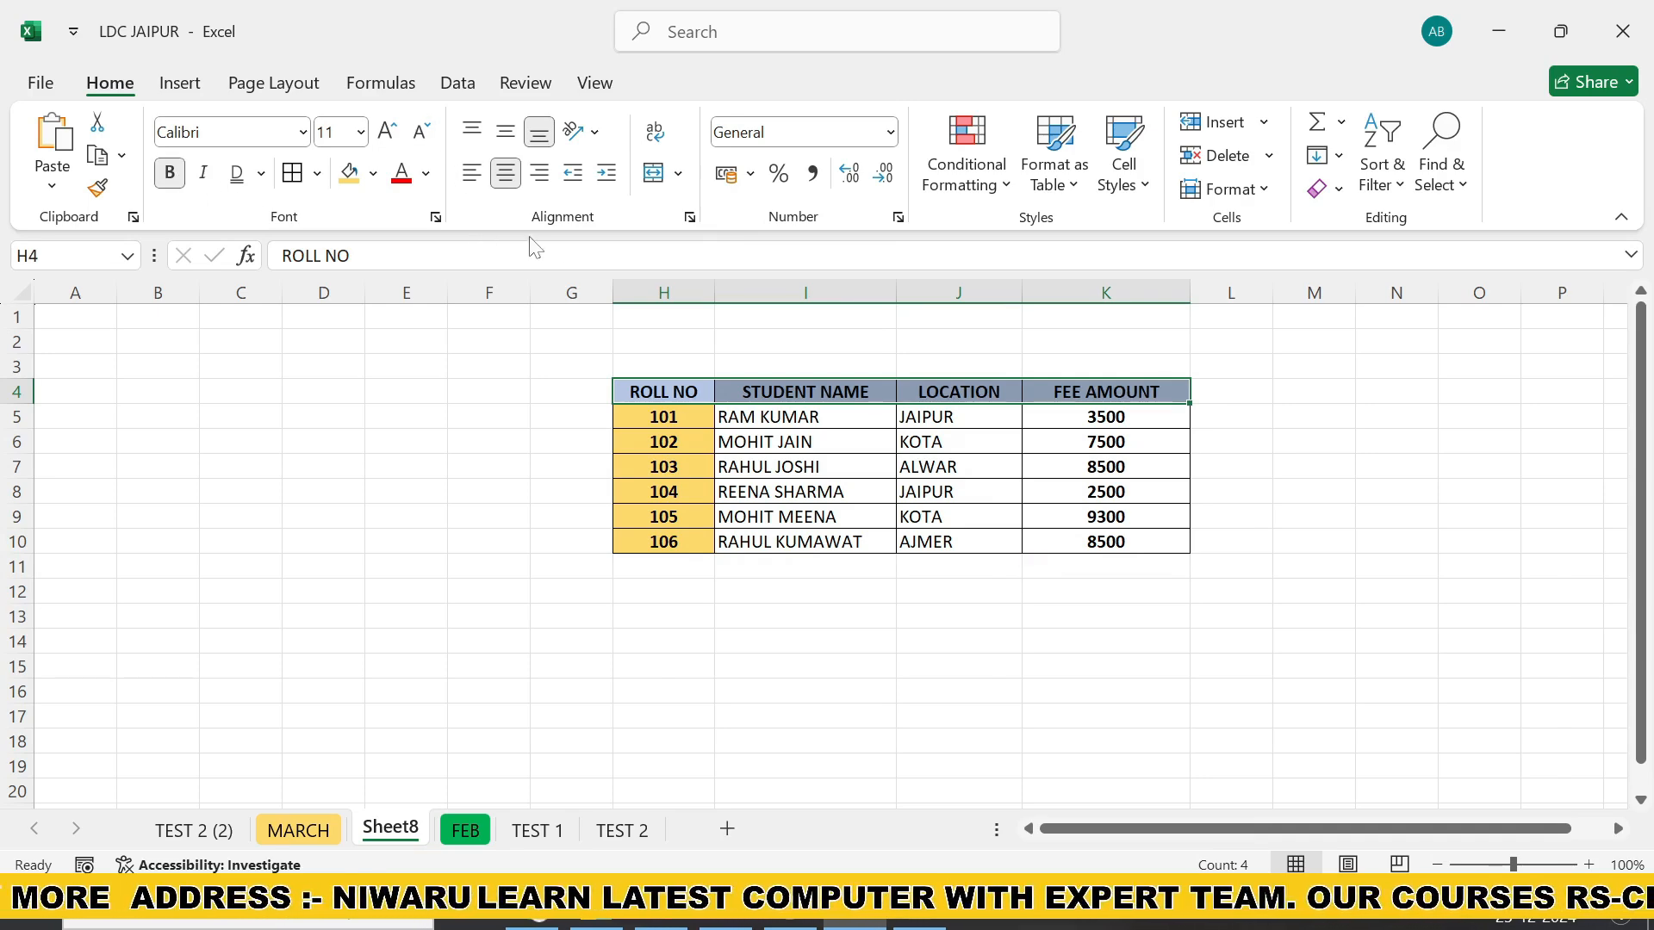
left_click(605, 177)
left_click(572, 176)
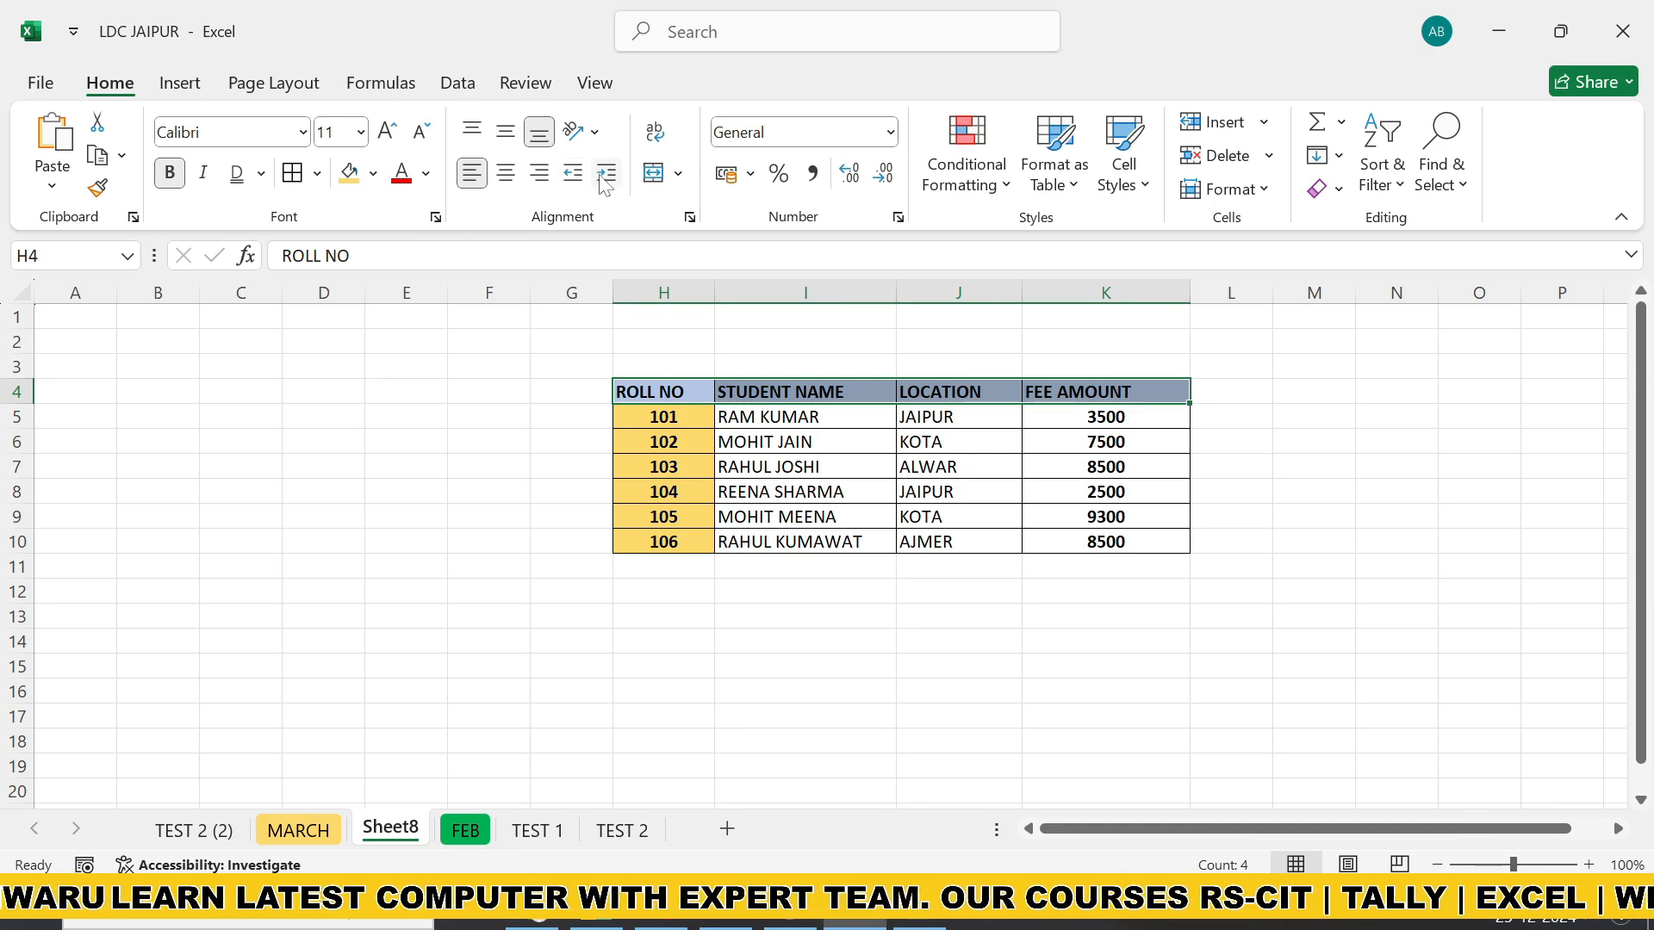
left_click(607, 177)
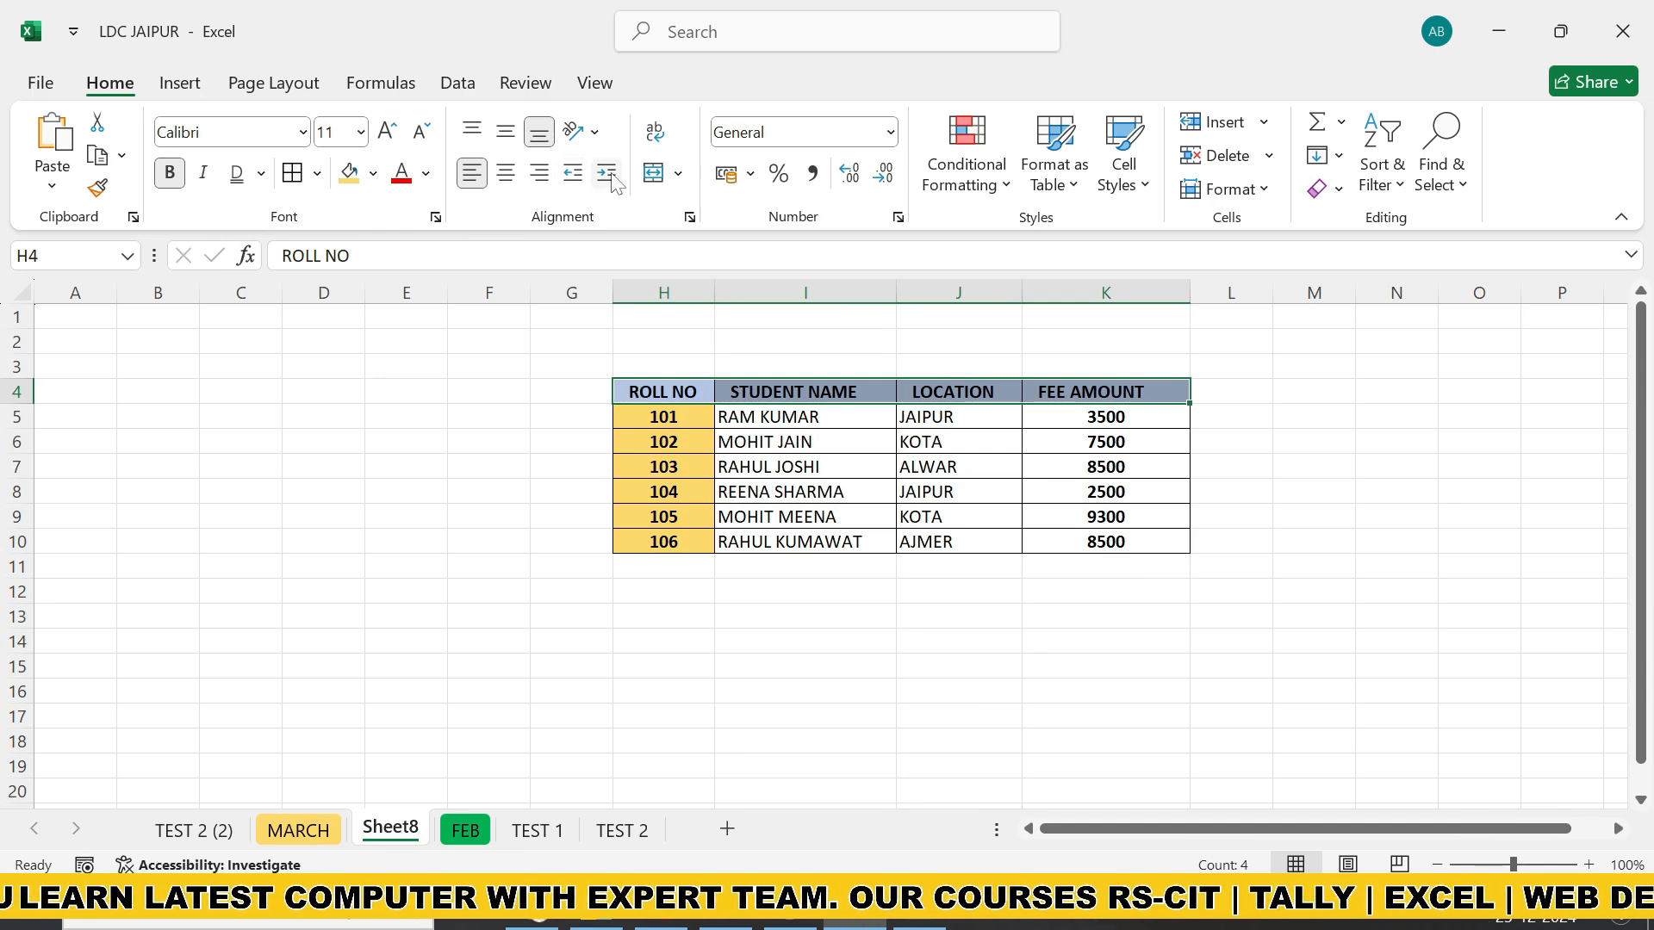
left_click(694, 641)
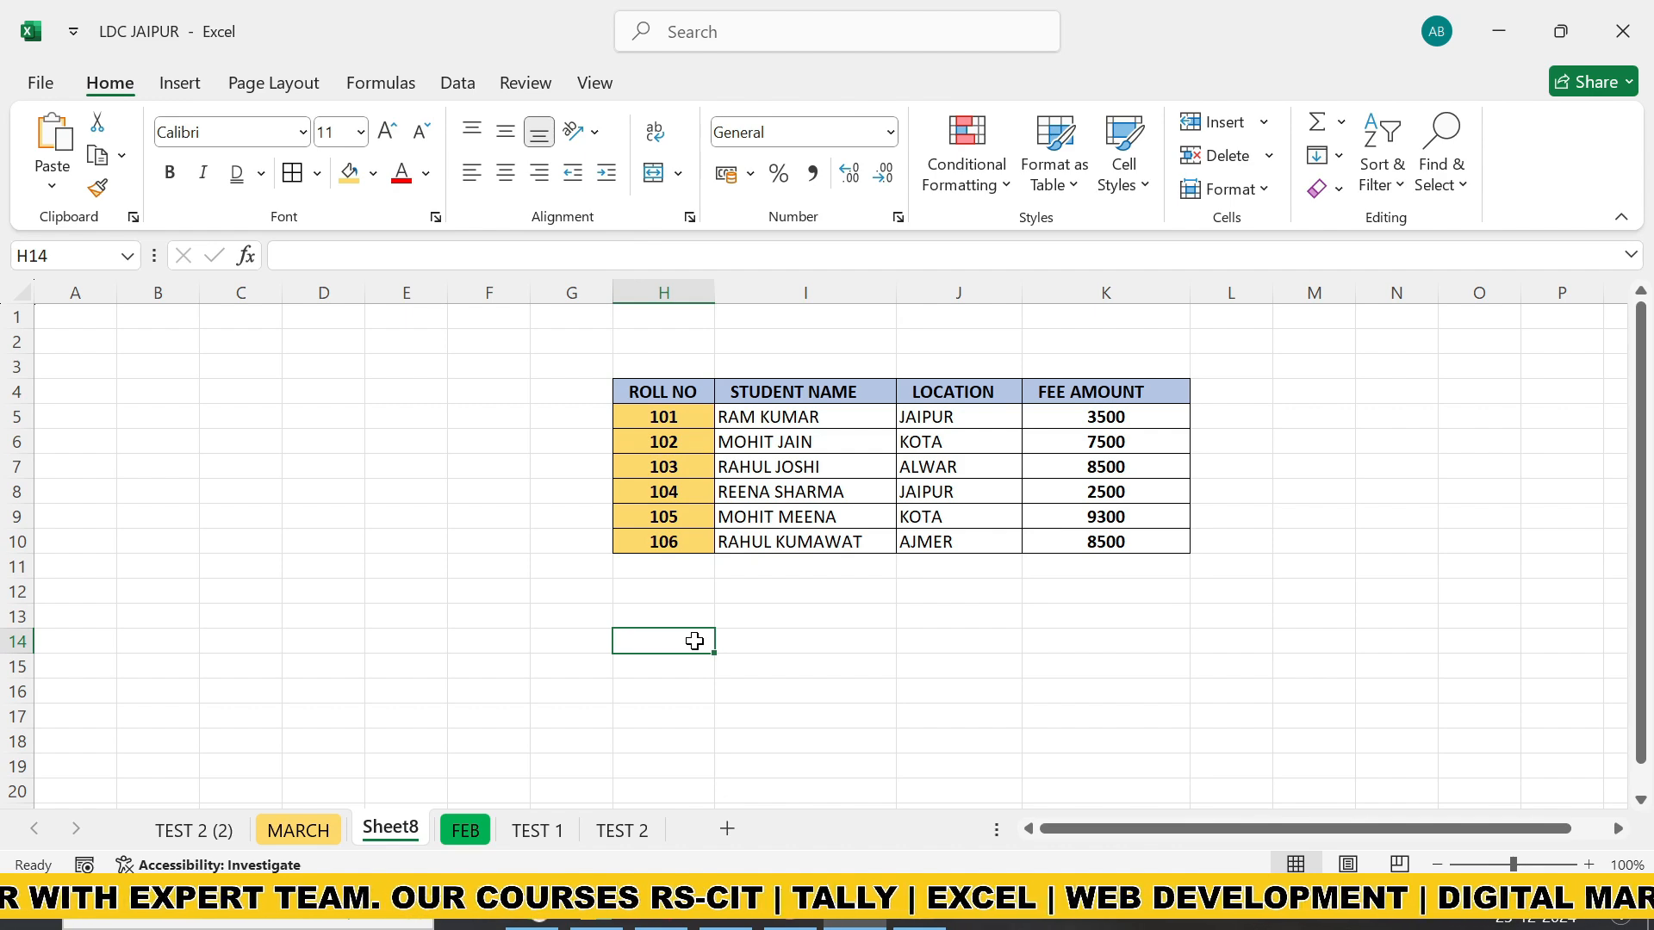
Make the student names in I5:I10 bold.
left_click_drag(747, 422, 757, 539)
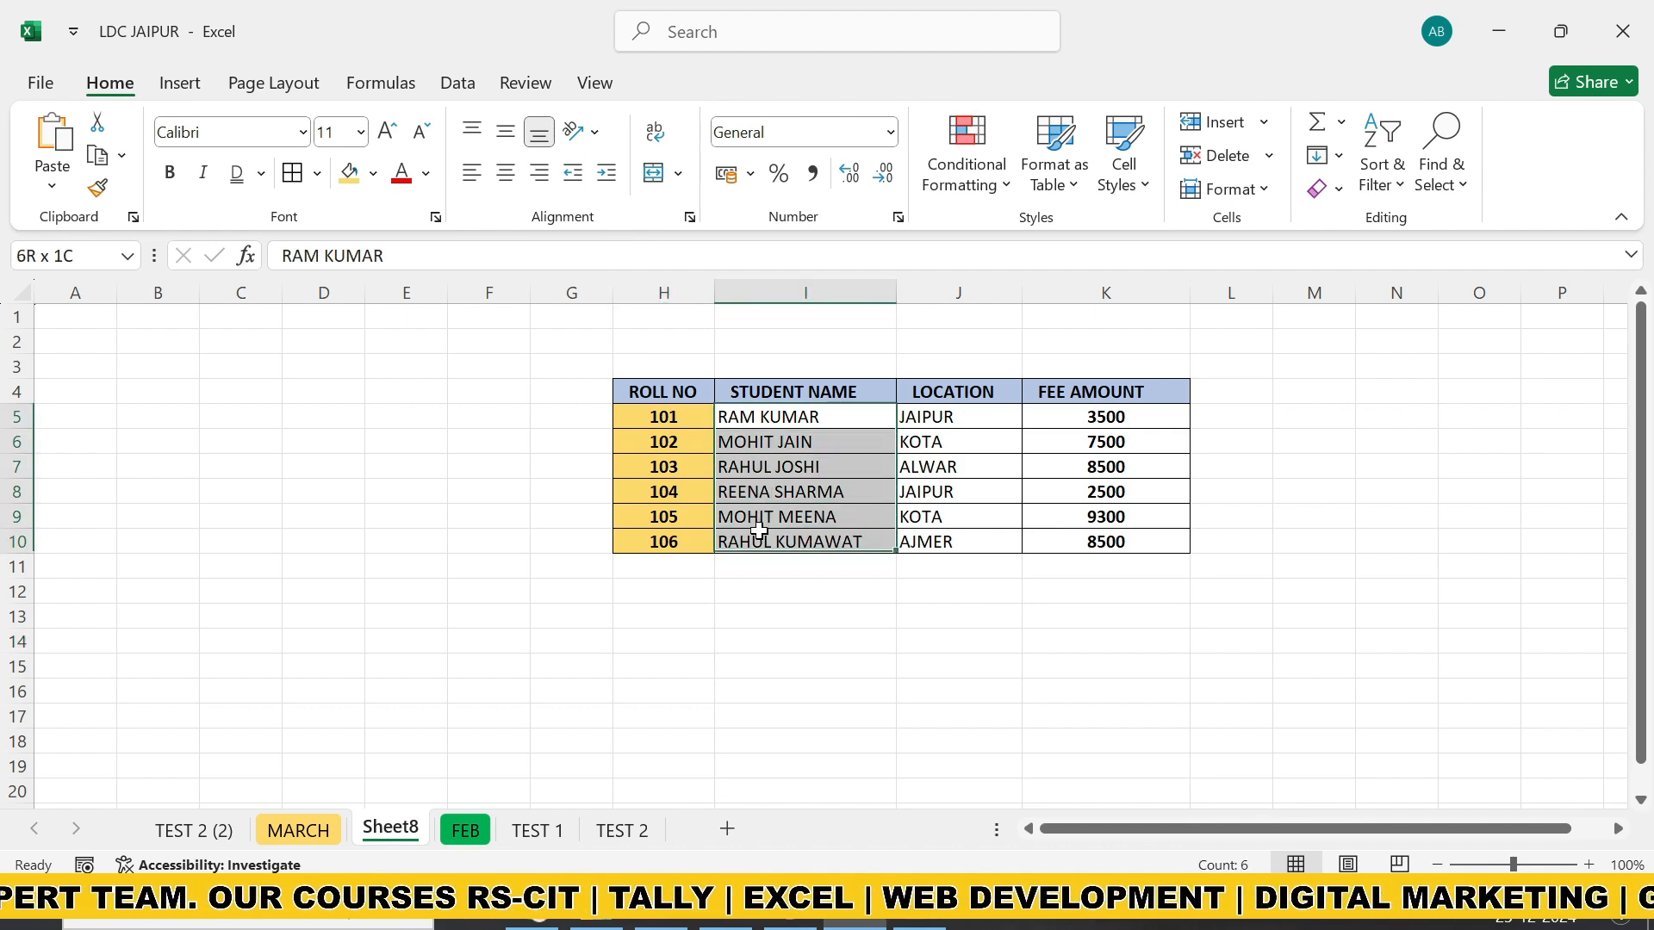
left_click(170, 172)
left_click(723, 622)
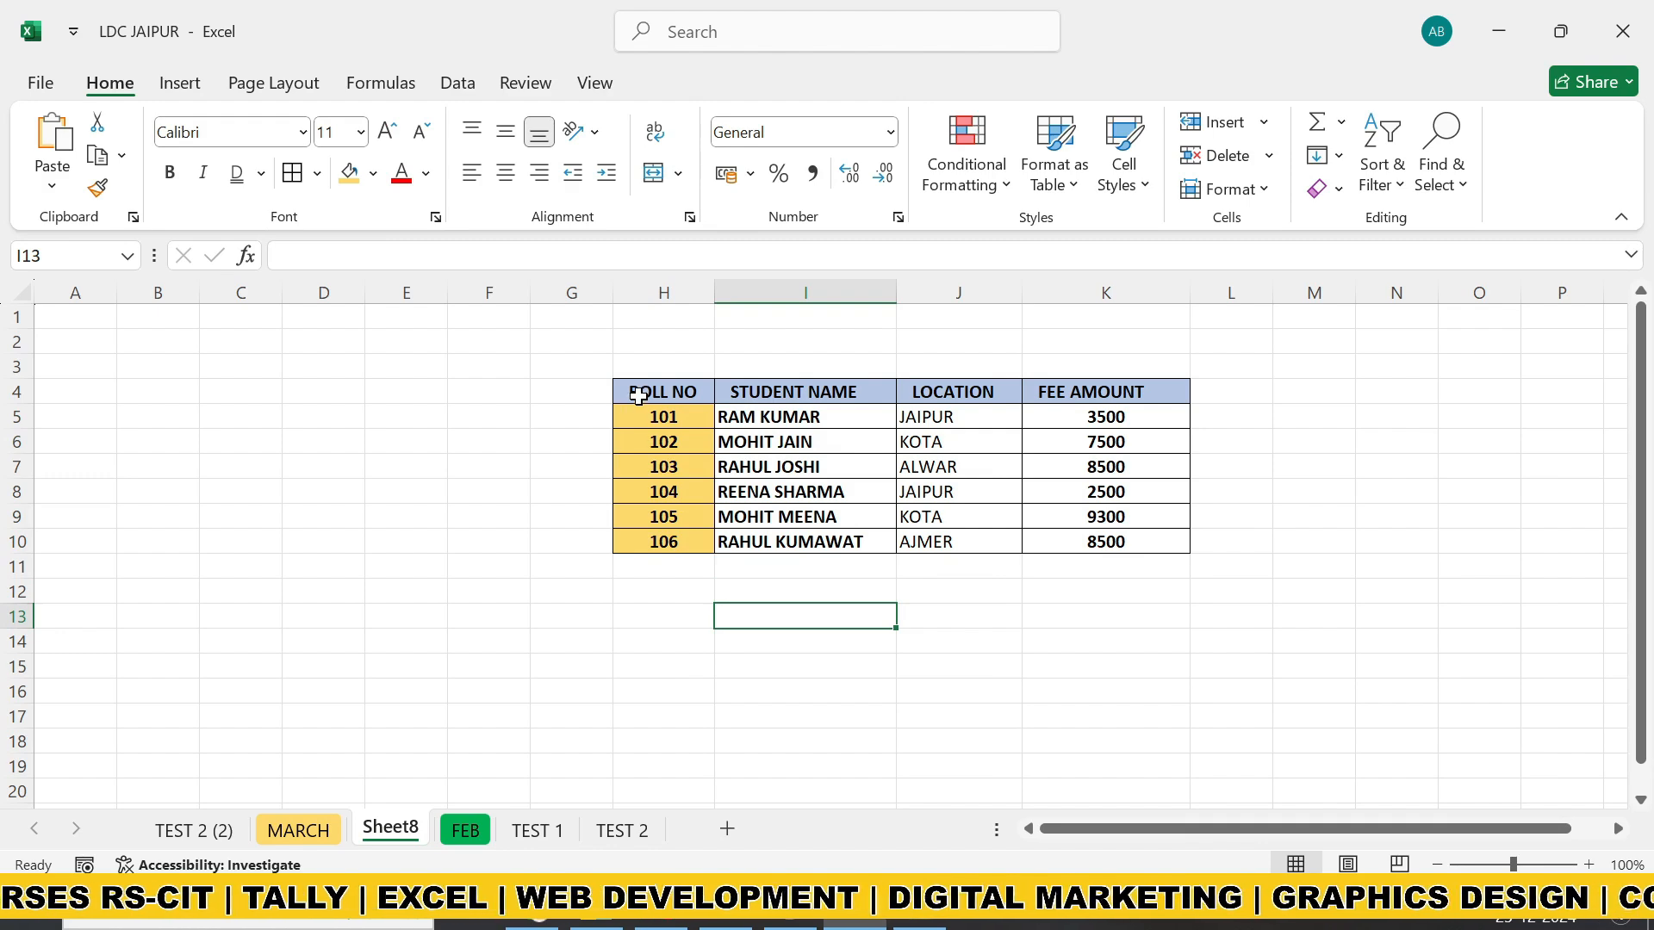
left_click_drag(657, 388, 1161, 535)
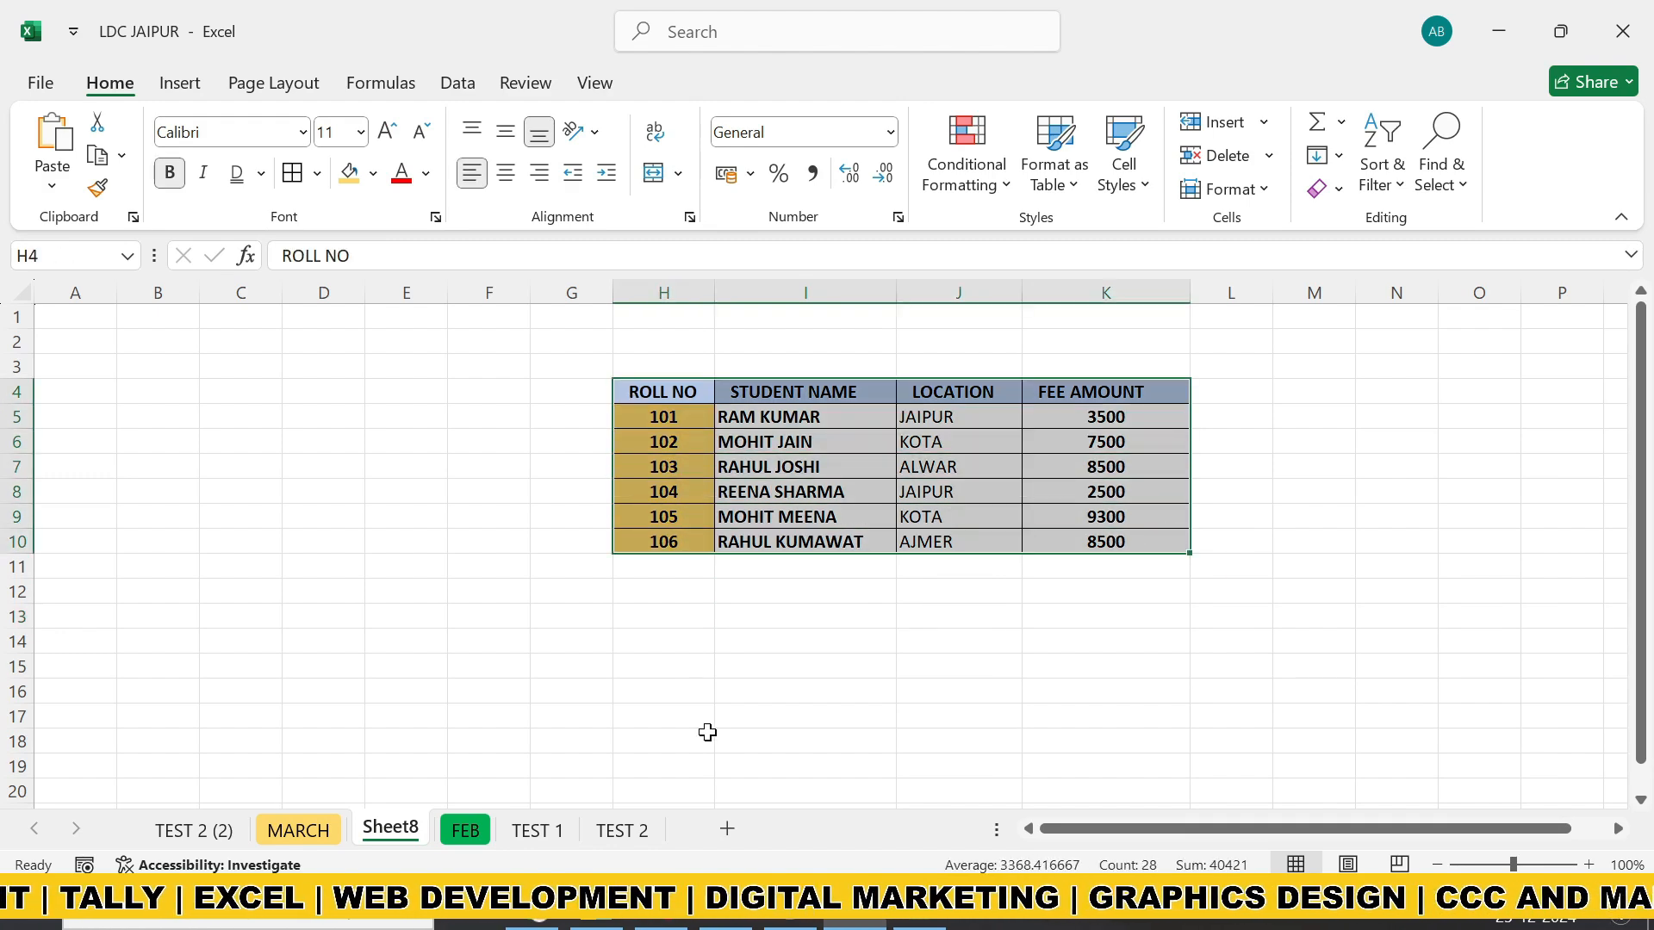
left_click(971, 193)
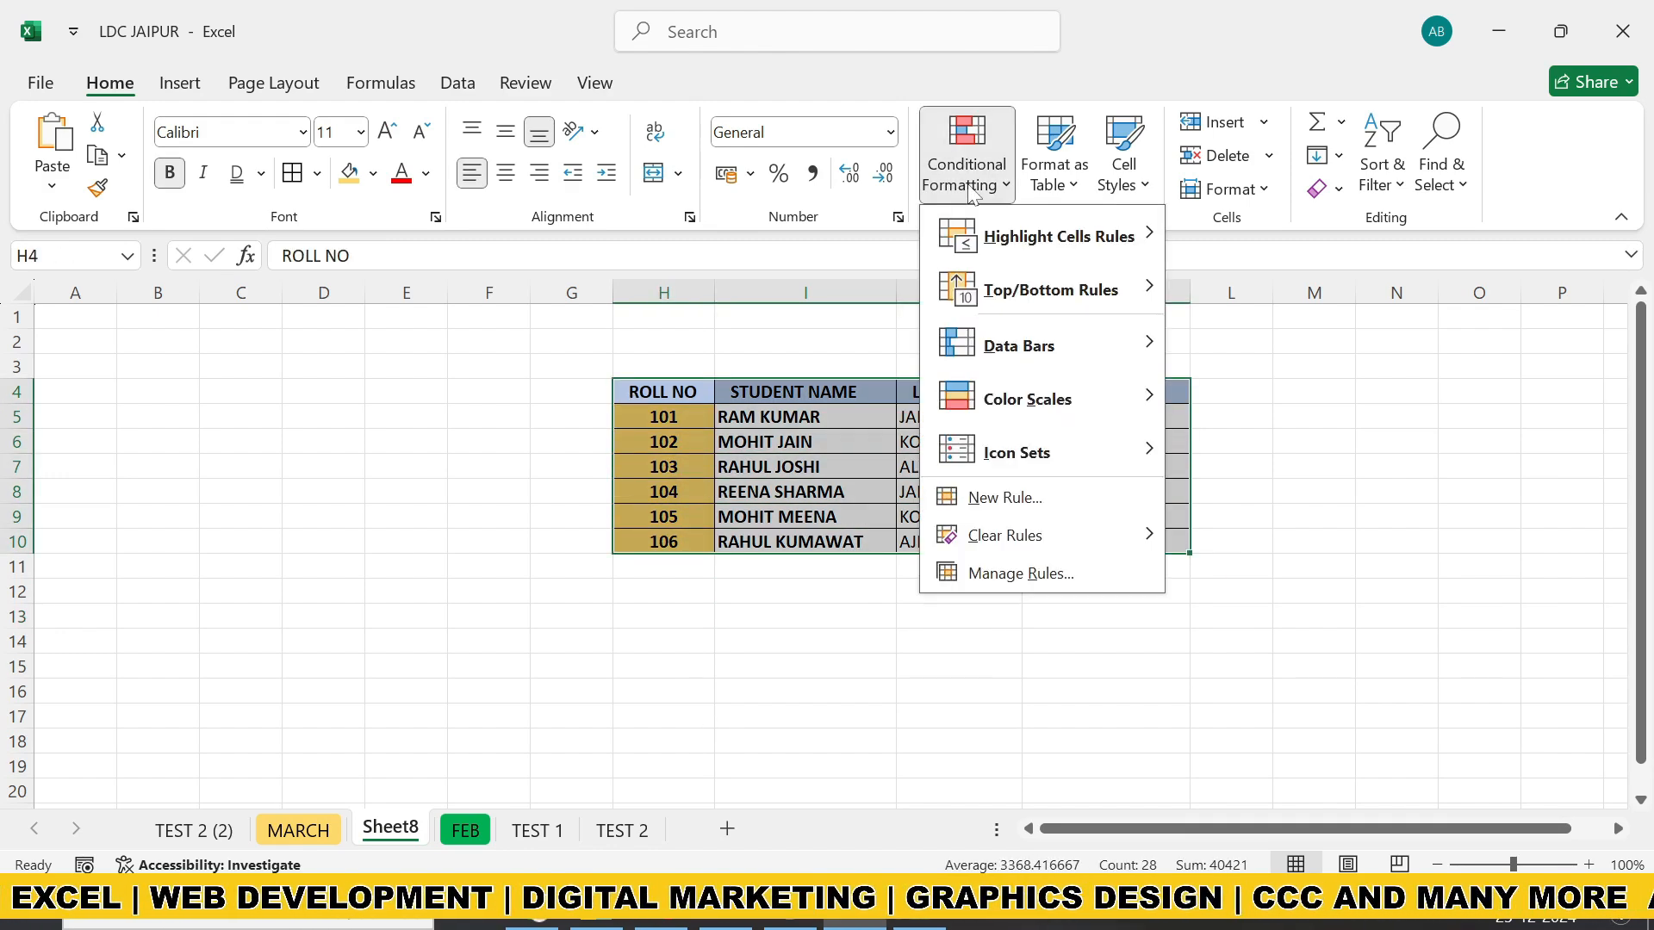
mouse_move(977, 241)
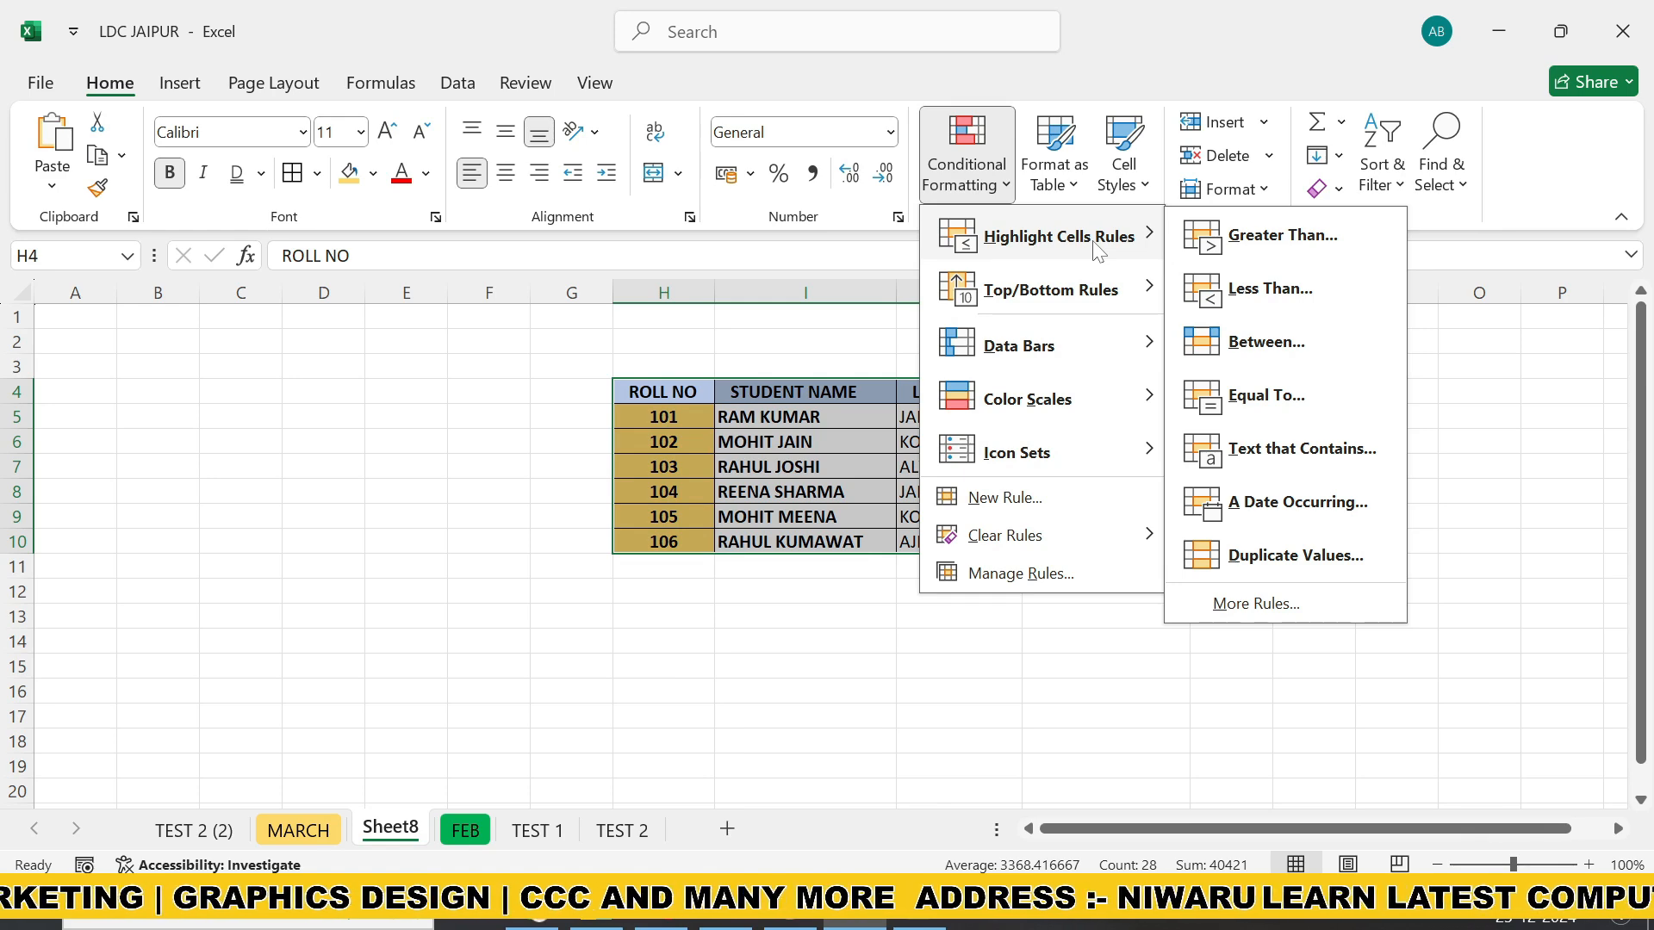
left_click(680, 713)
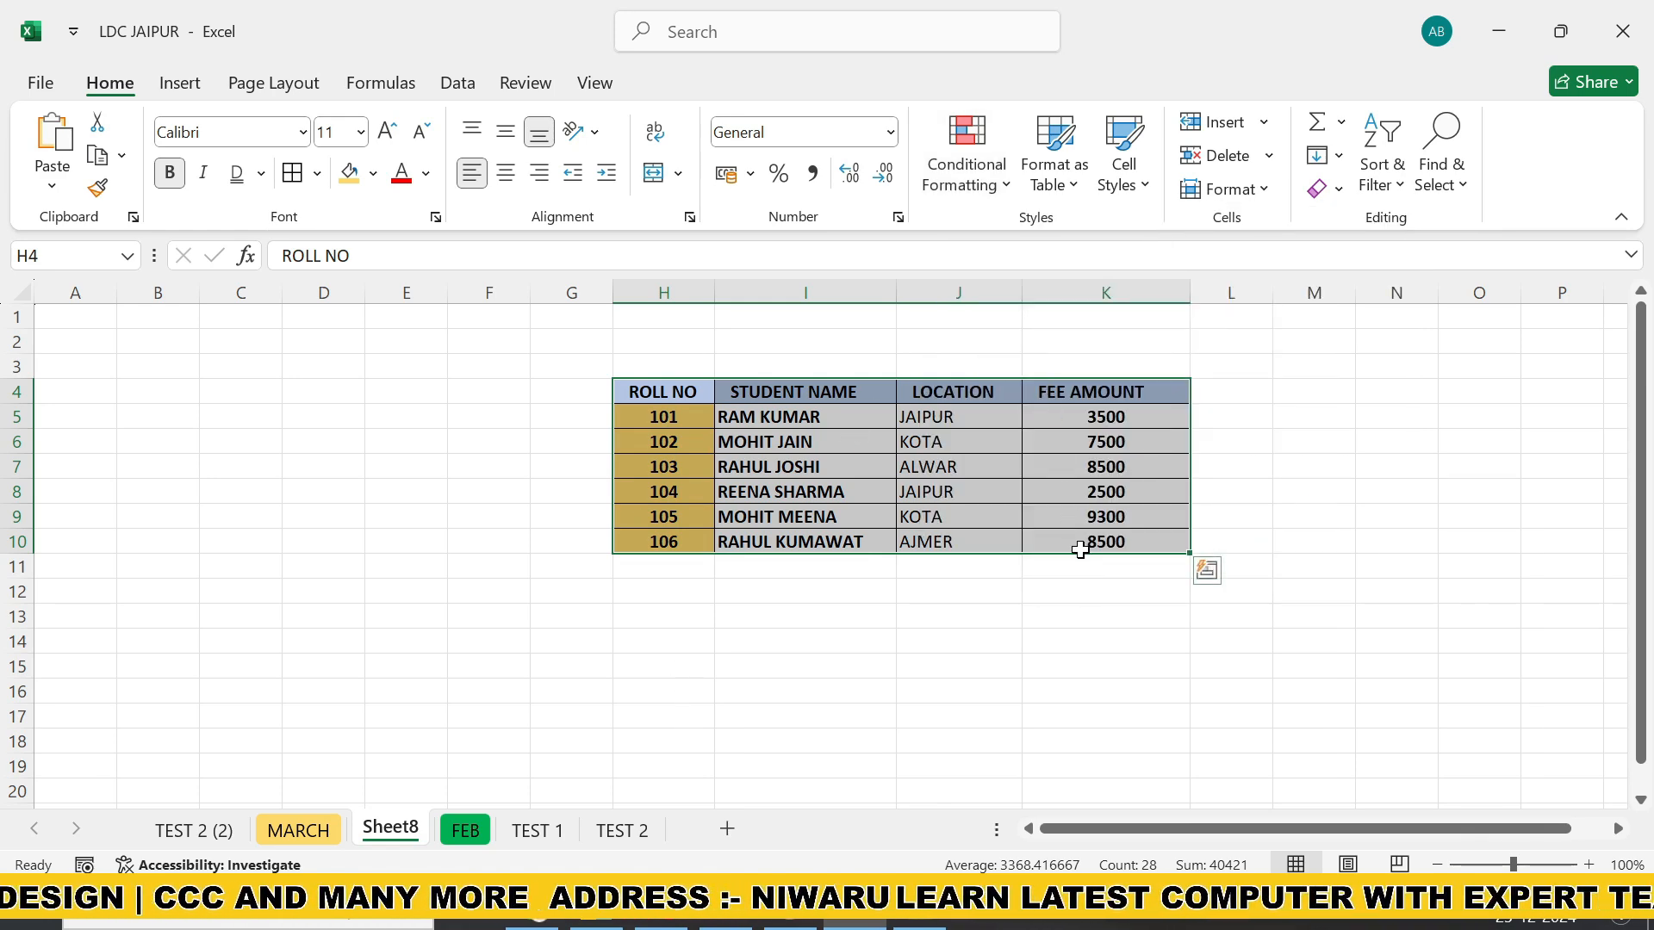
Highlight cells in H4:K10 that are greater than 5600 with Yellow Fill with Dark Yellow Text using conditional formatting.
left_click_drag(641, 390, 1133, 544)
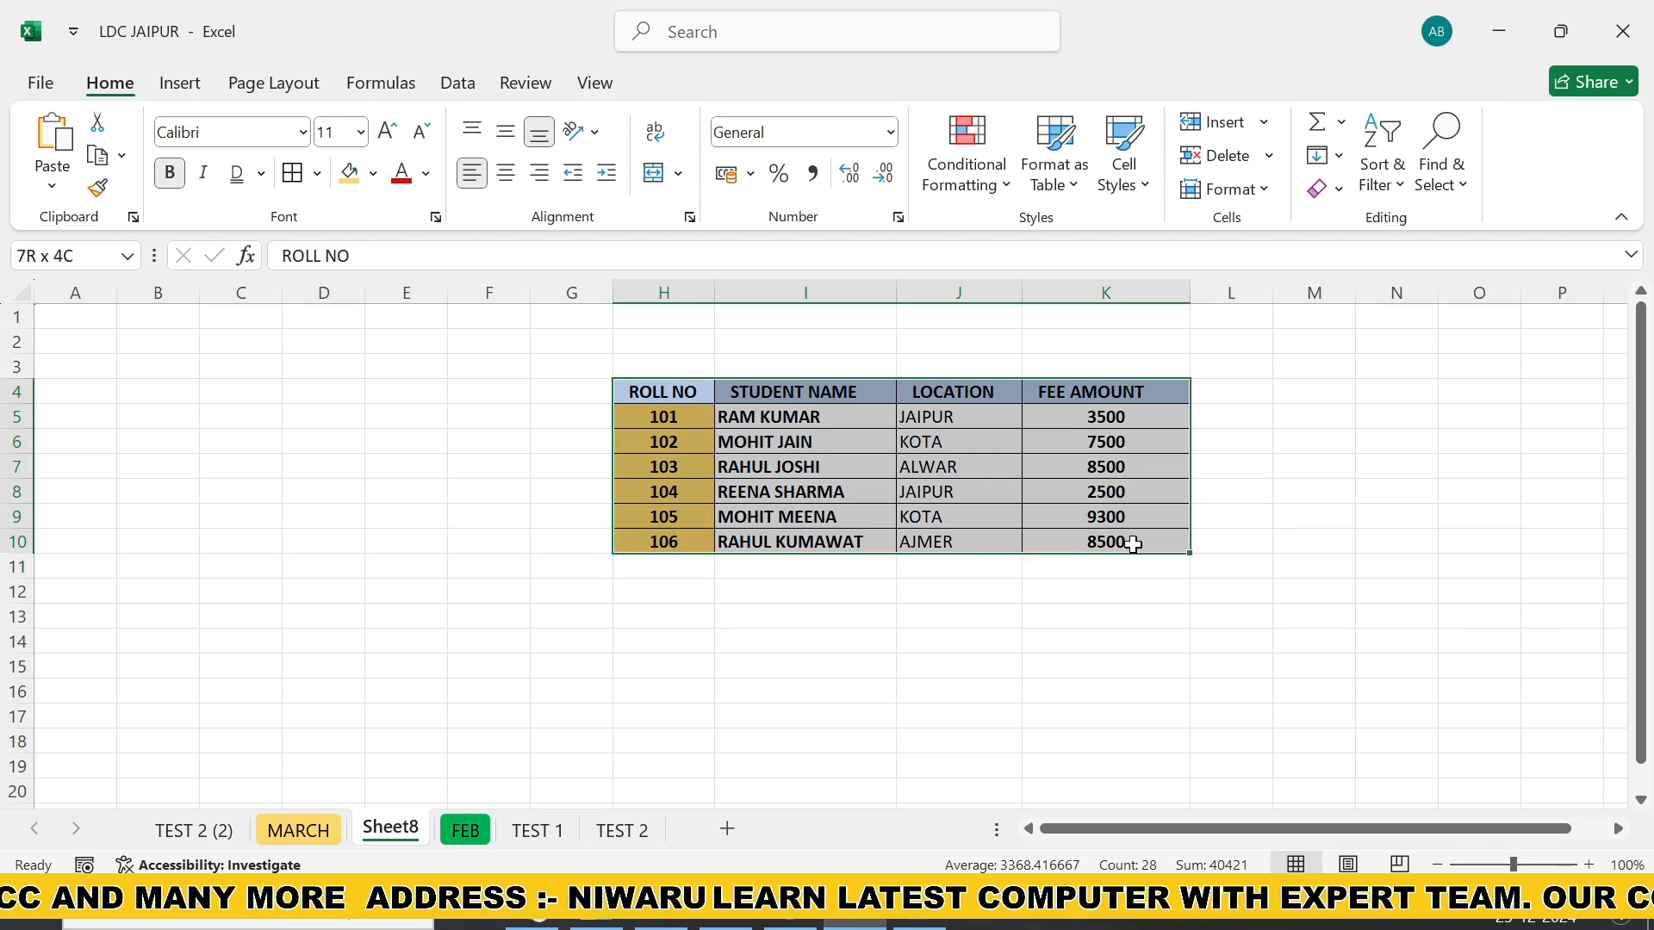
left_click(967, 168)
mouse_move(1109, 237)
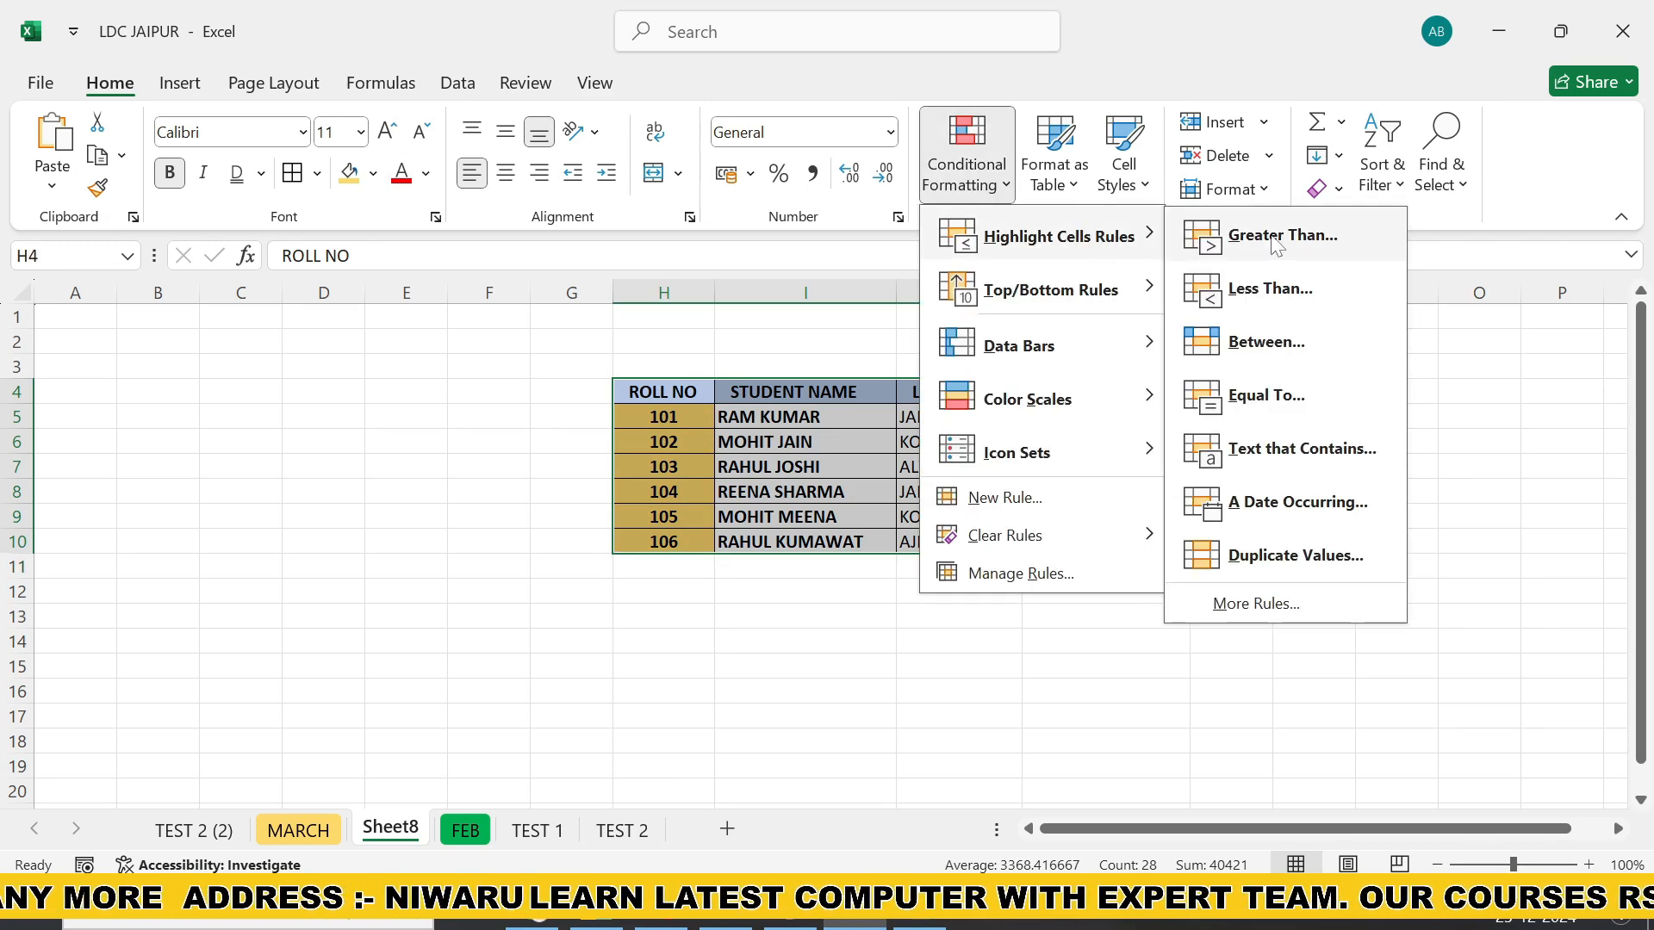
left_click(1277, 236)
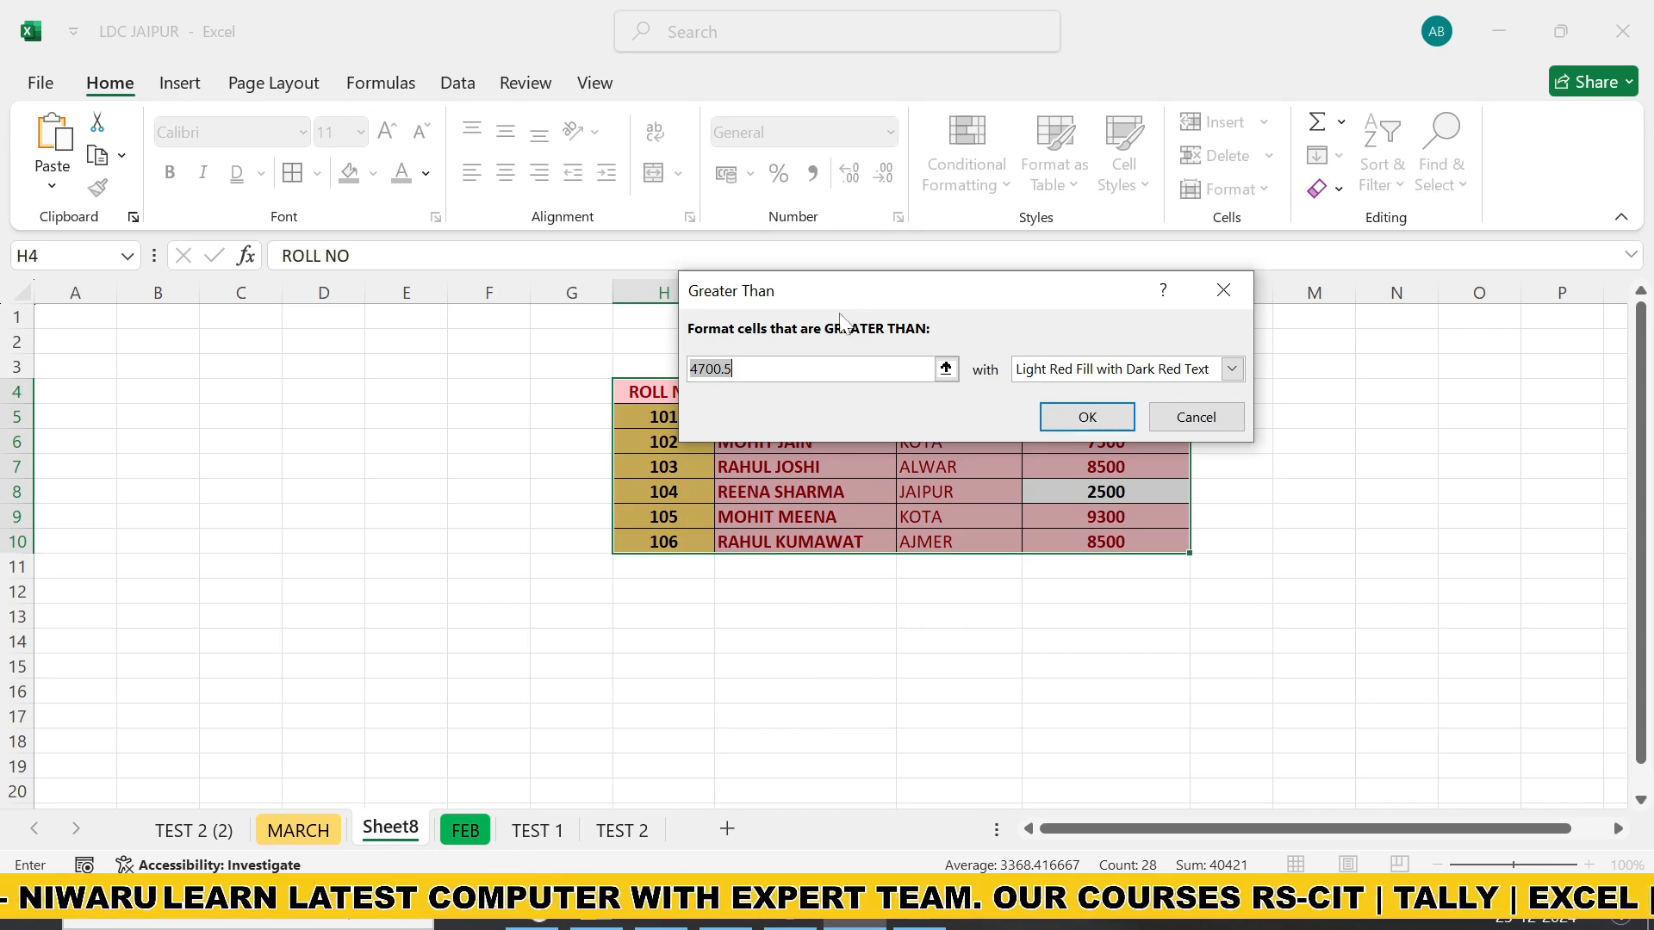
key("BackSpace")
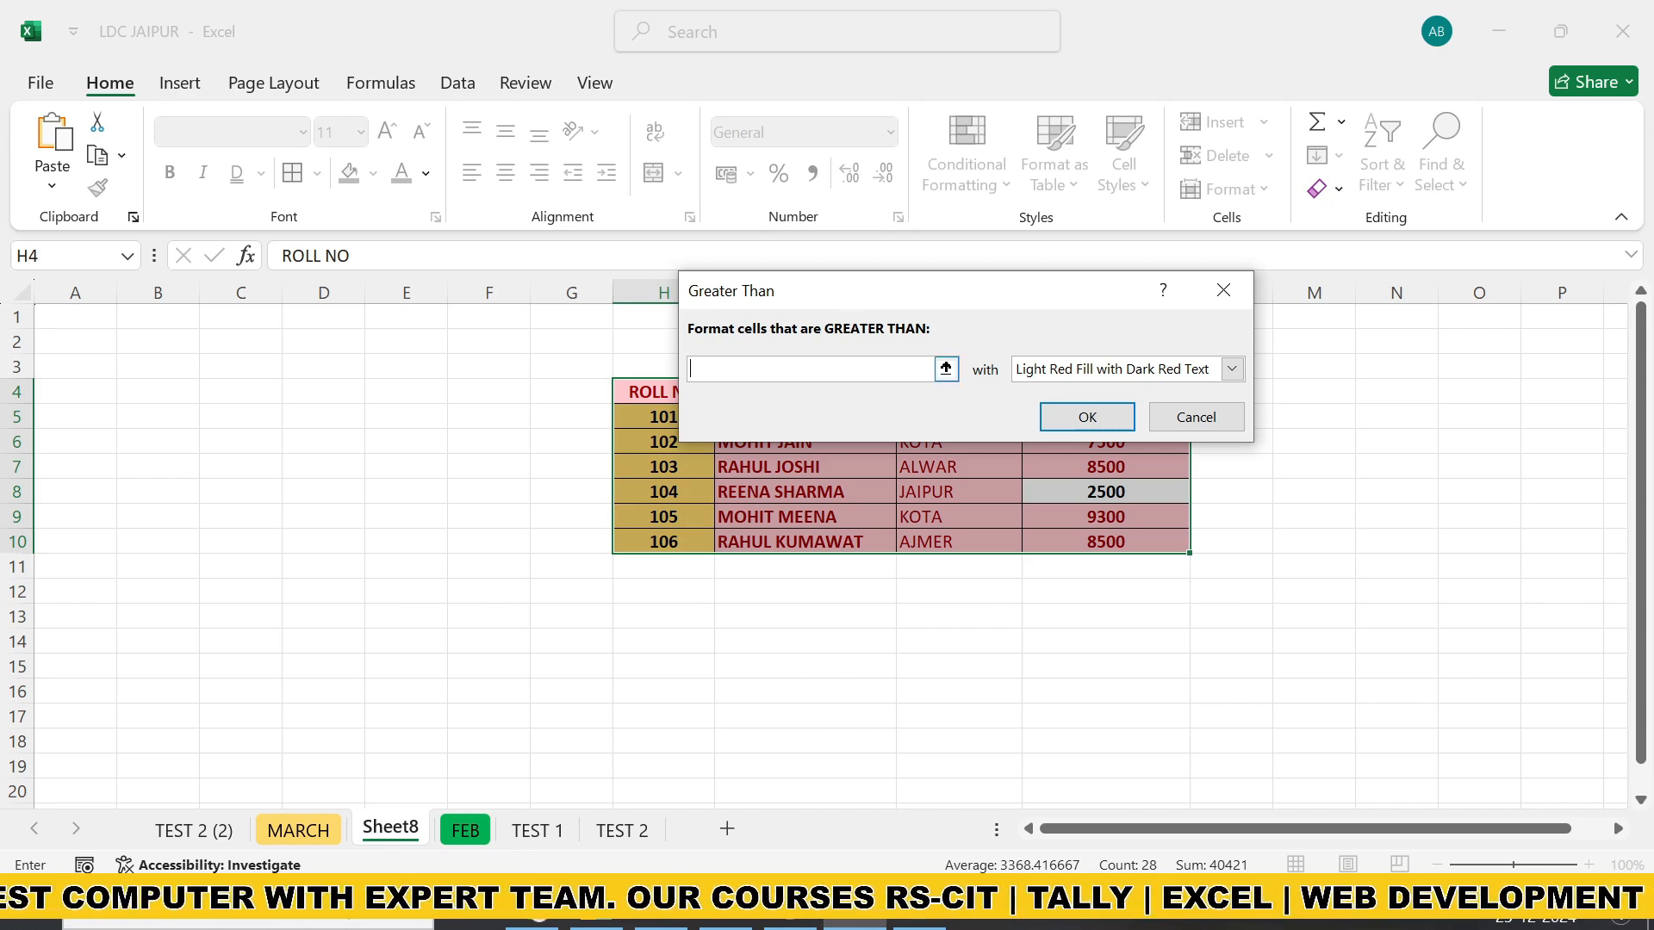
type("5")
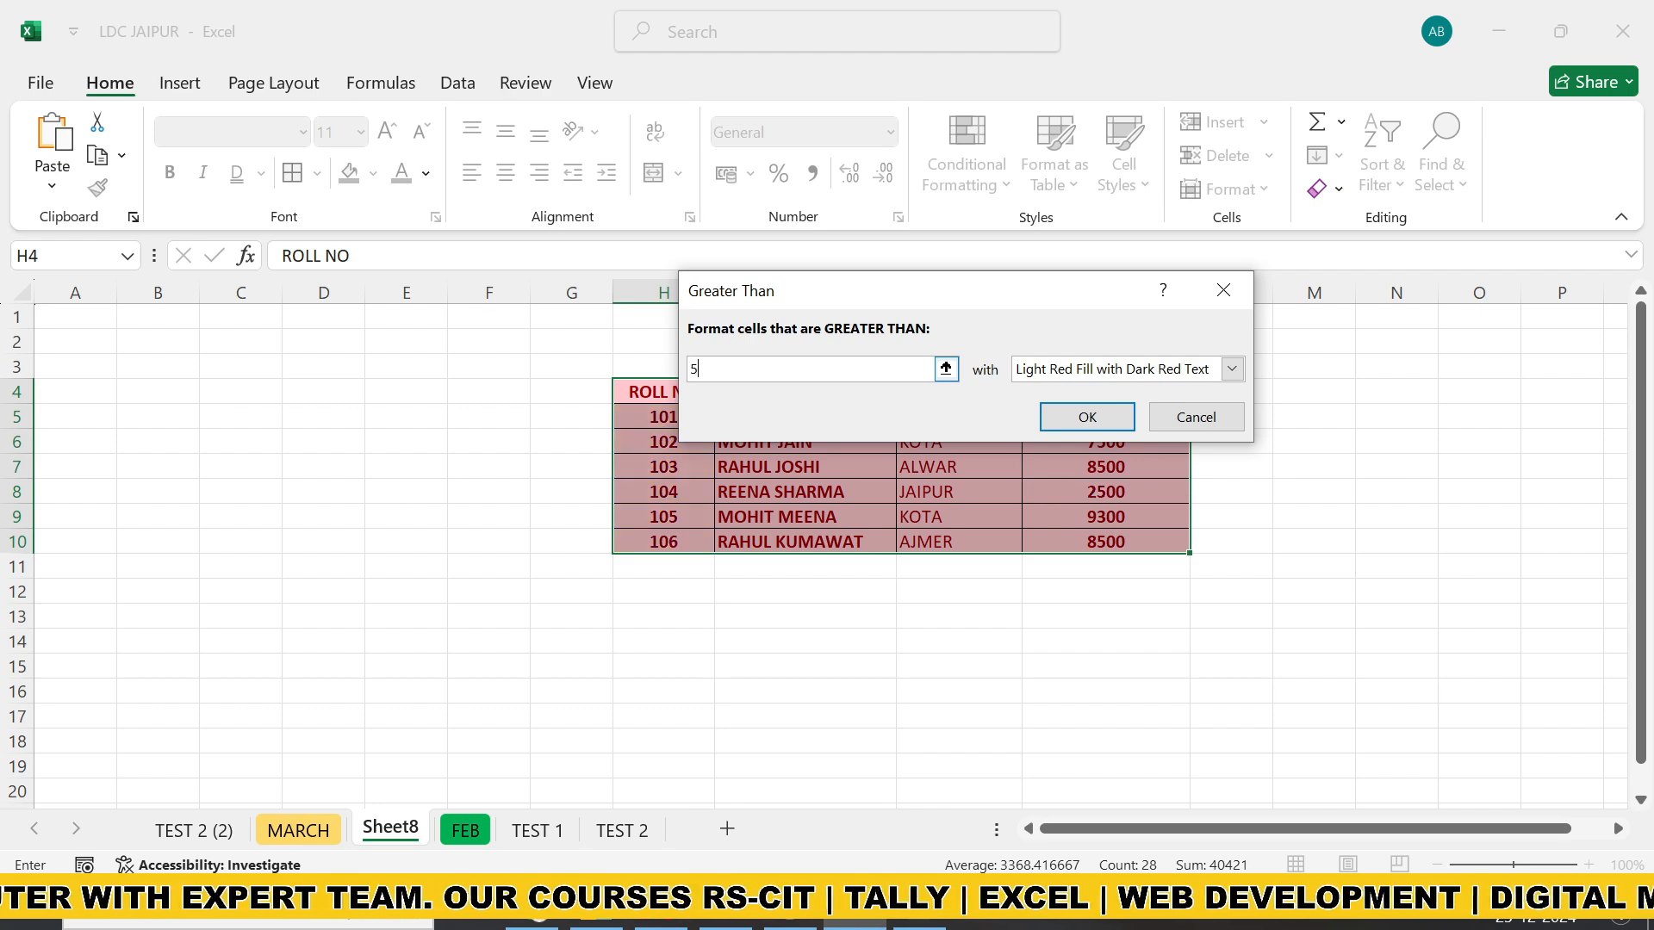
type("600")
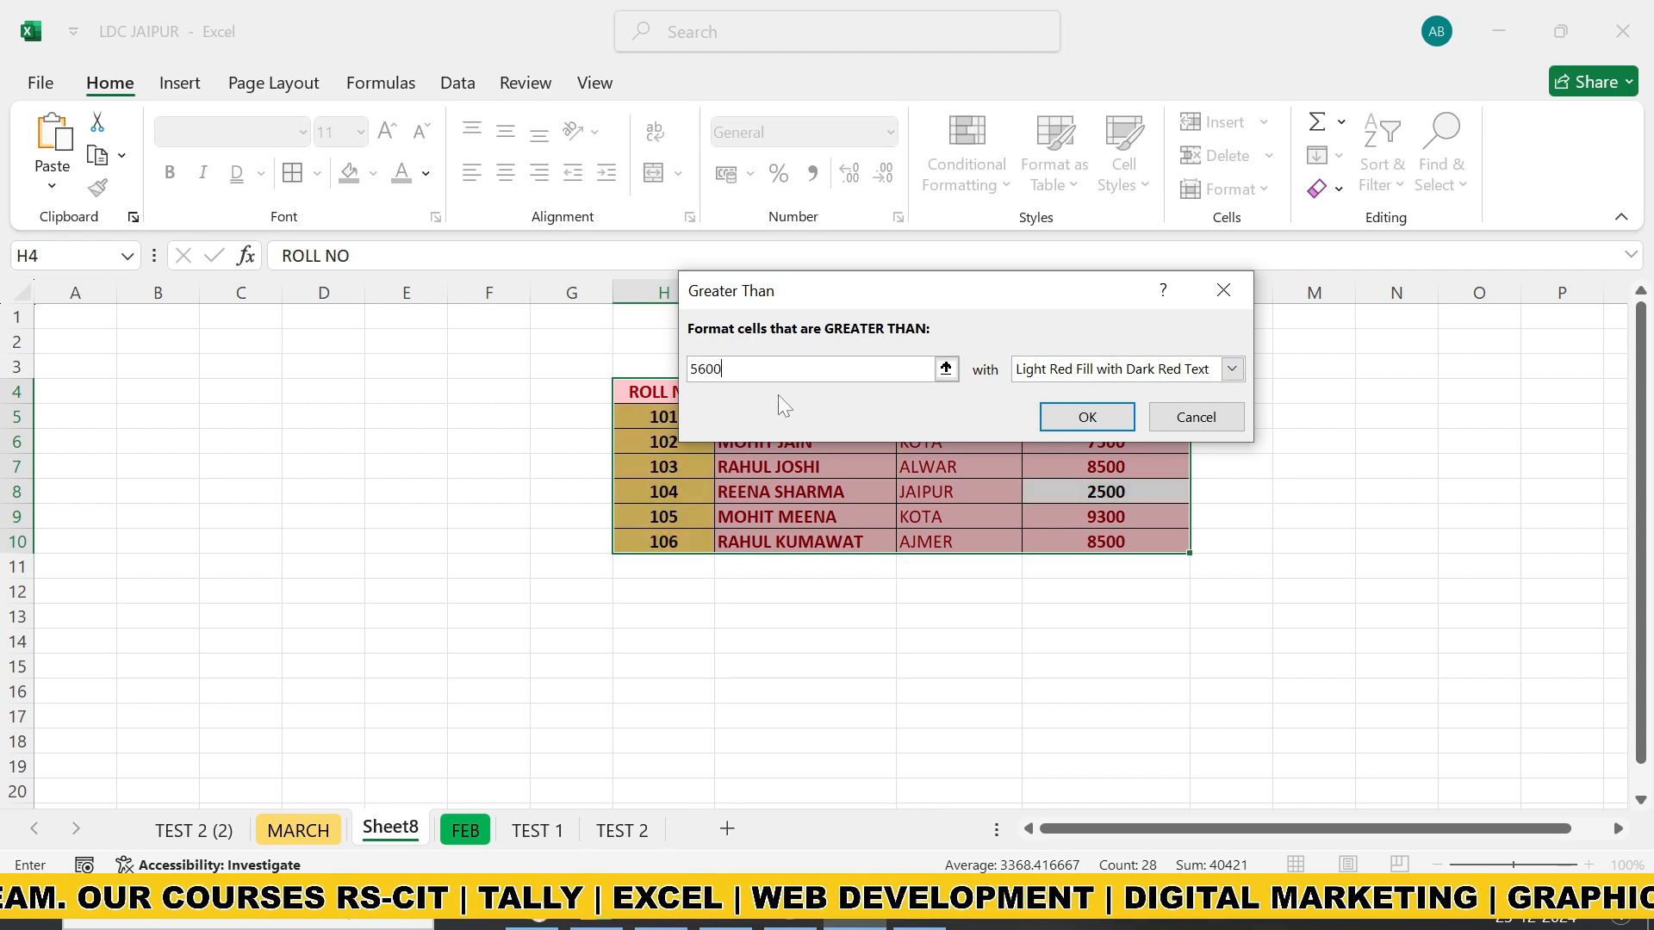
left_click(1232, 370)
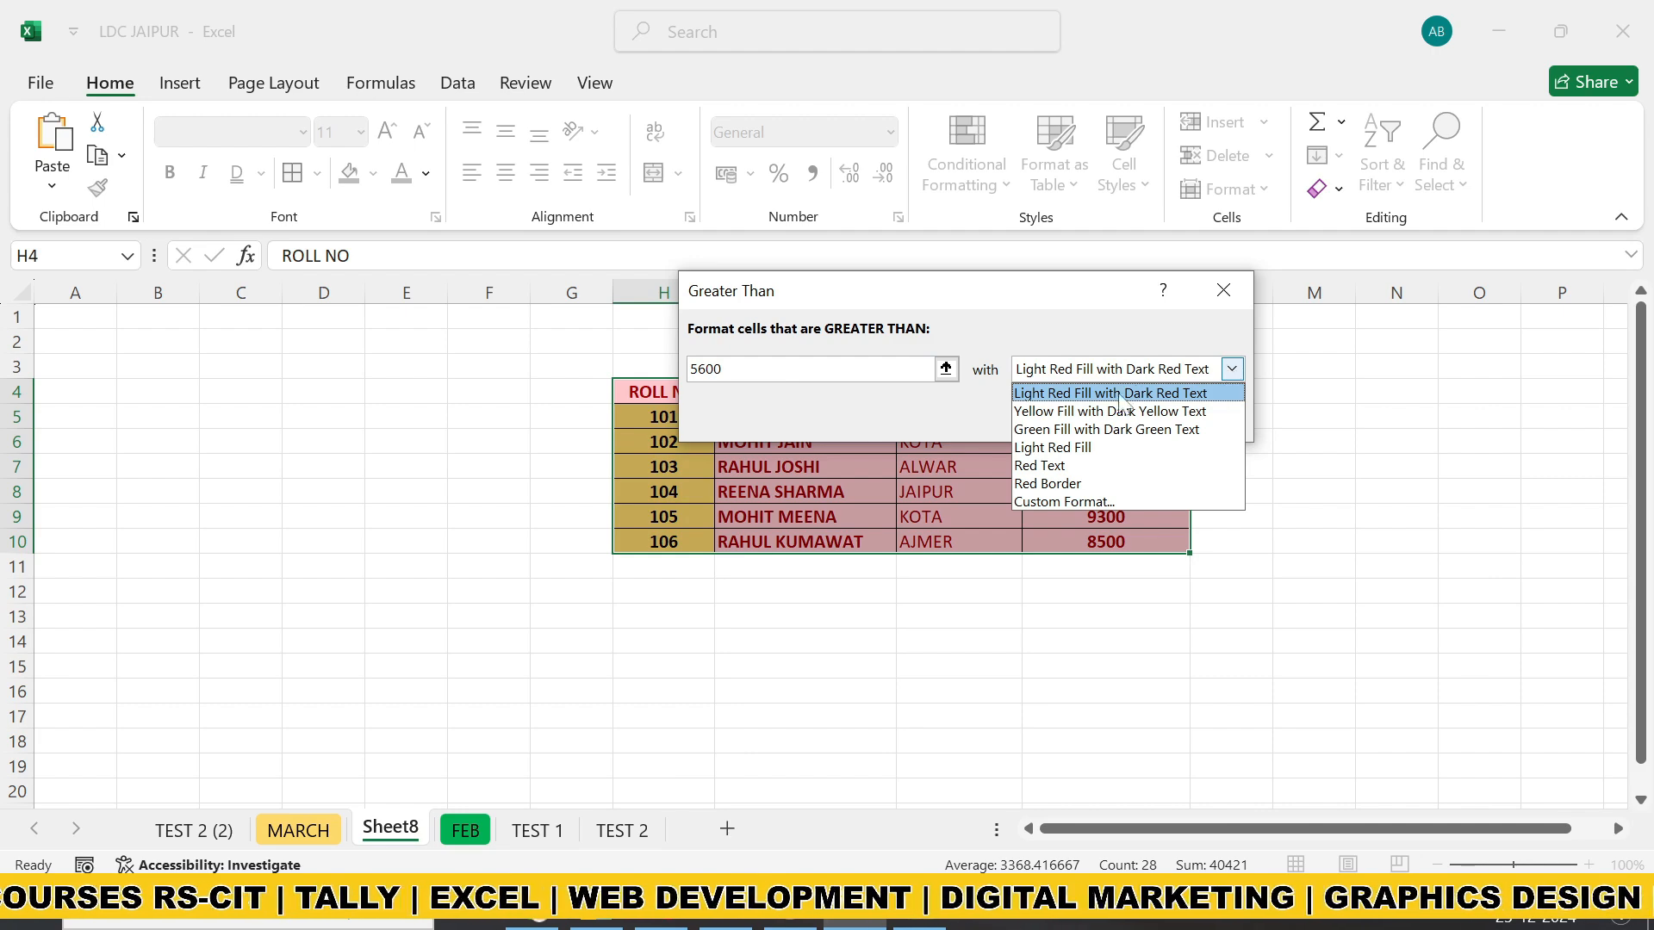
left_click(1083, 413)
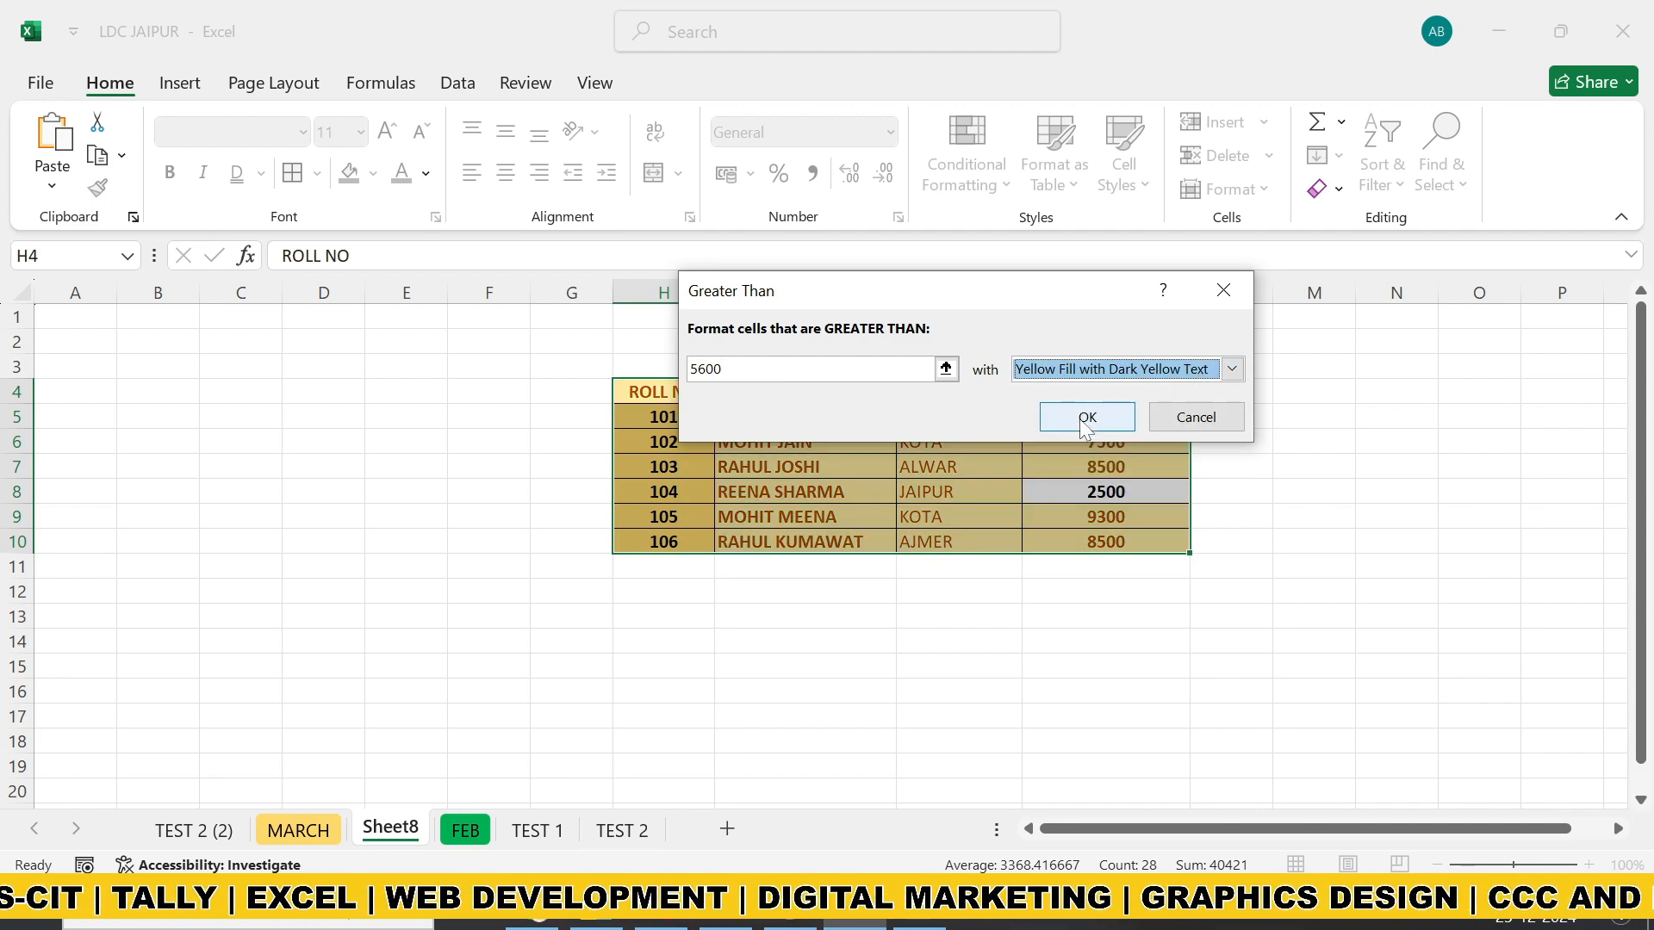
left_click(1085, 419)
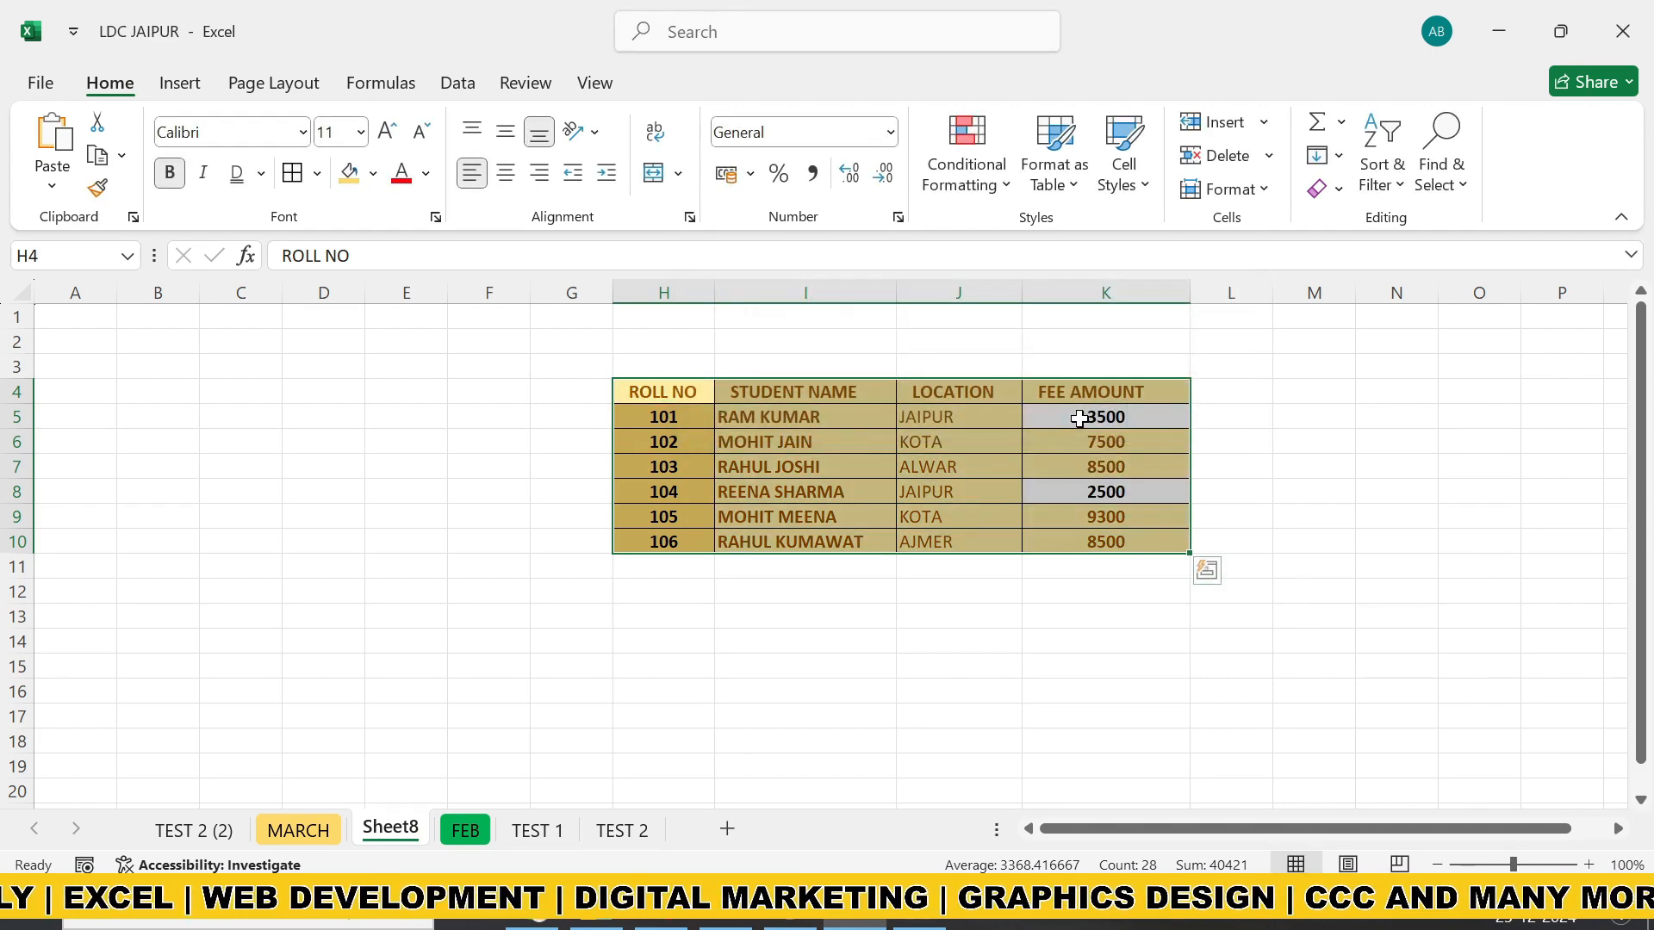
left_click(945, 610)
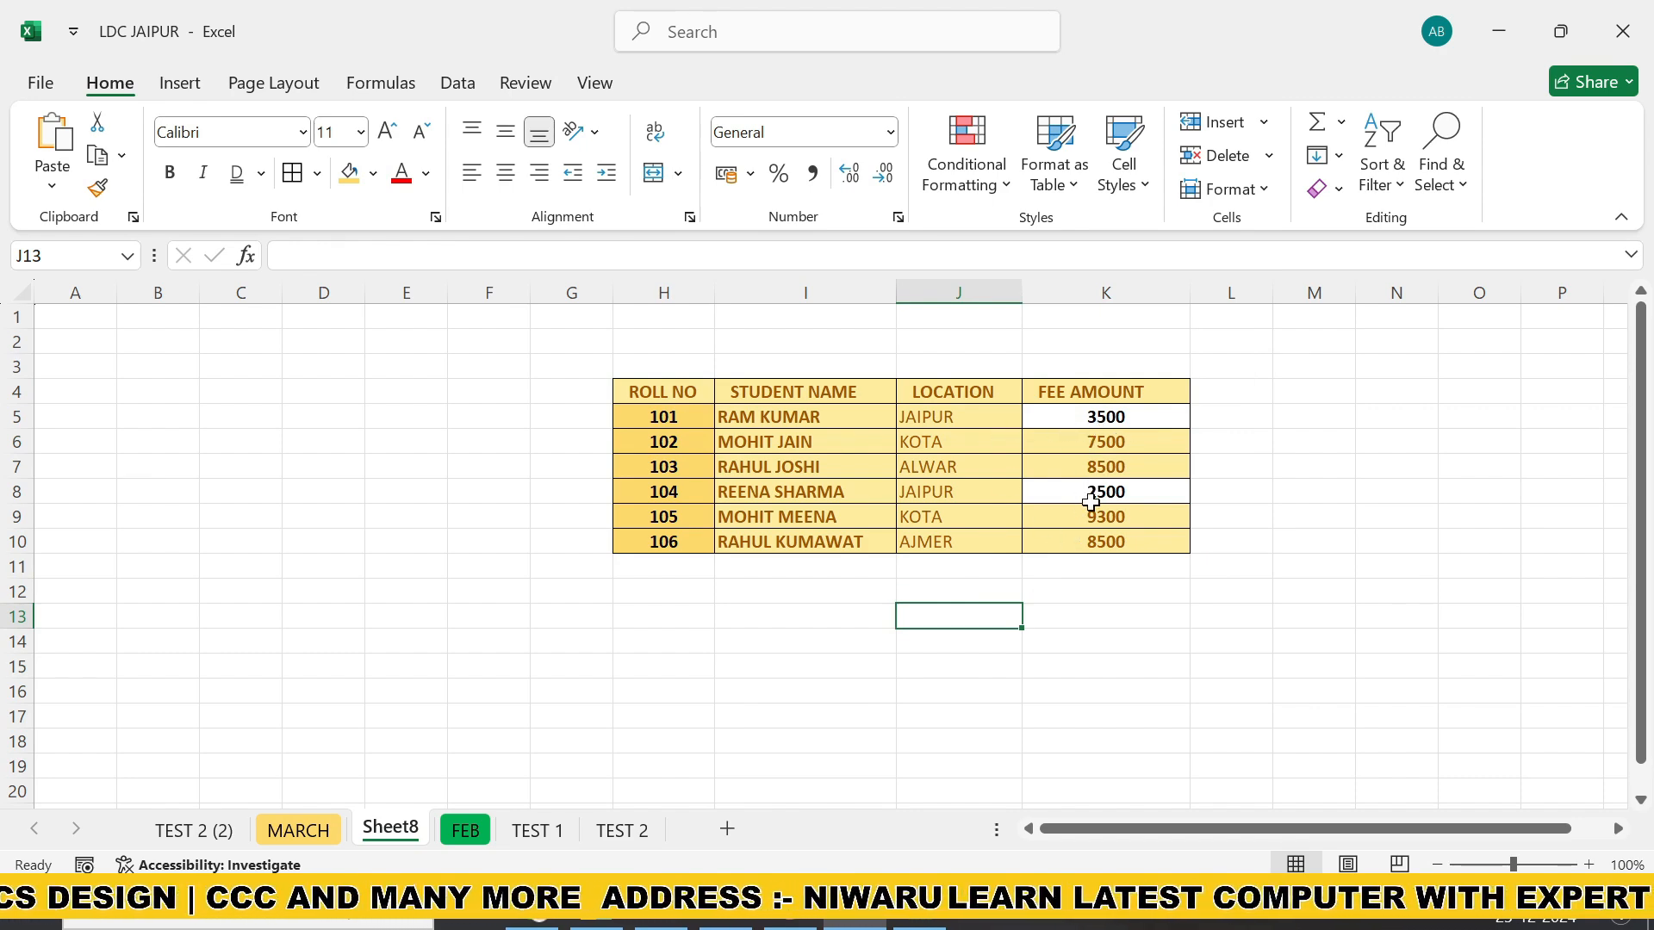
Change the fee amounts to 3500 in K7 and 6500 in K8 to test the highlighting rule.
left_click(1056, 469)
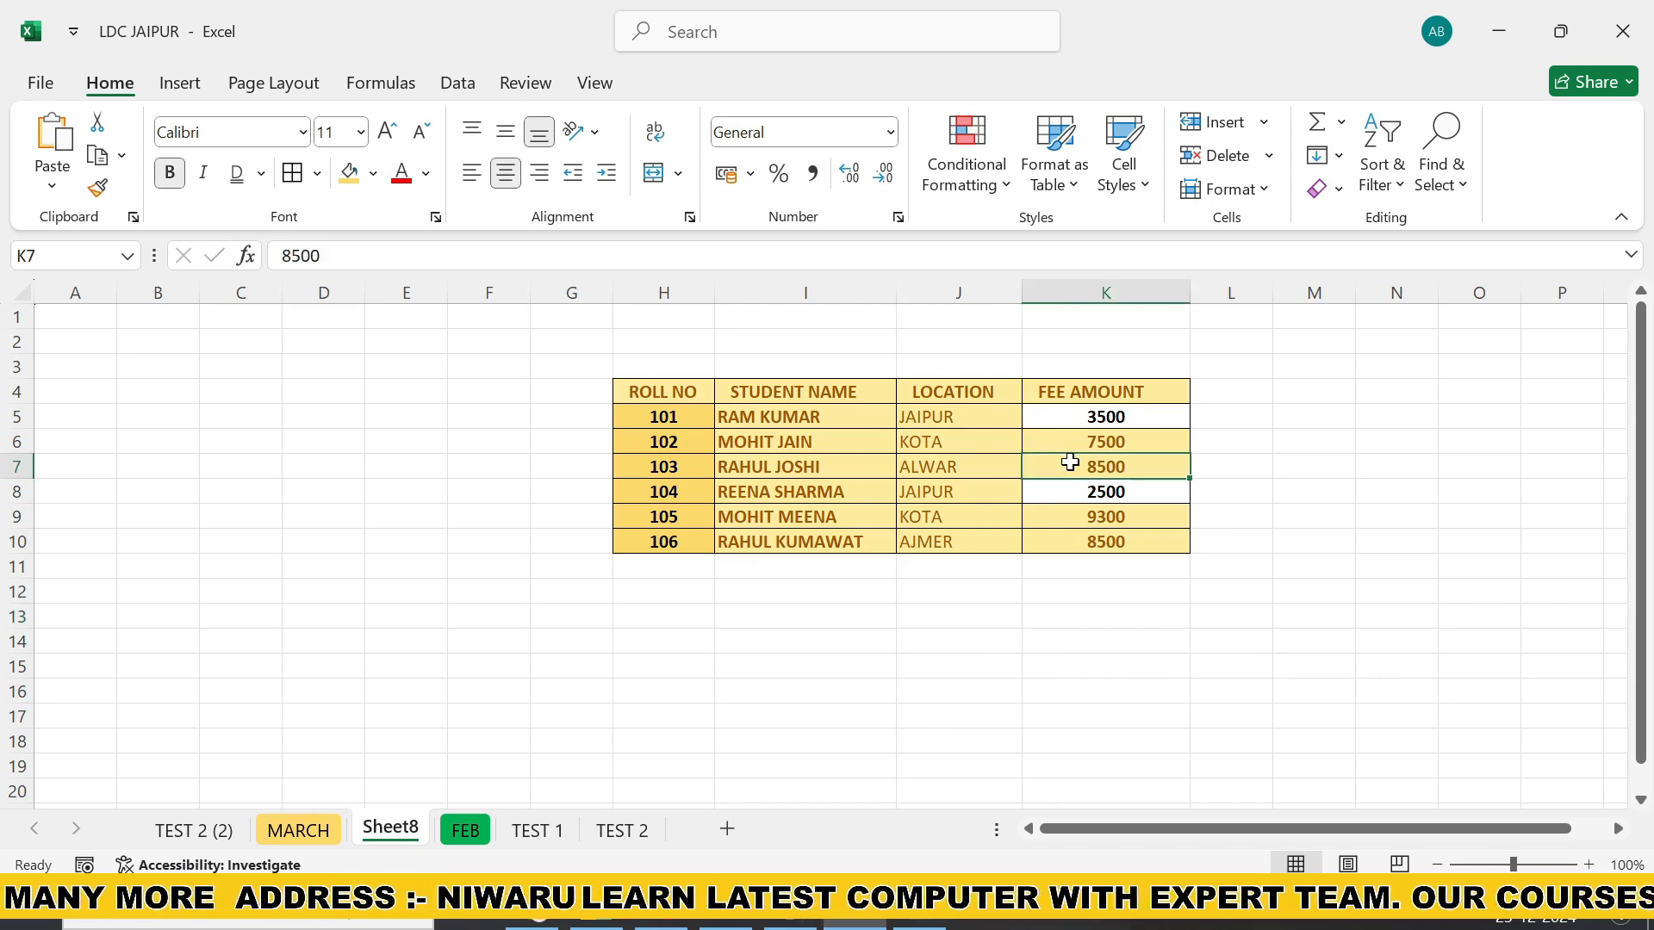
type("35")
key("Return")
key("Return")
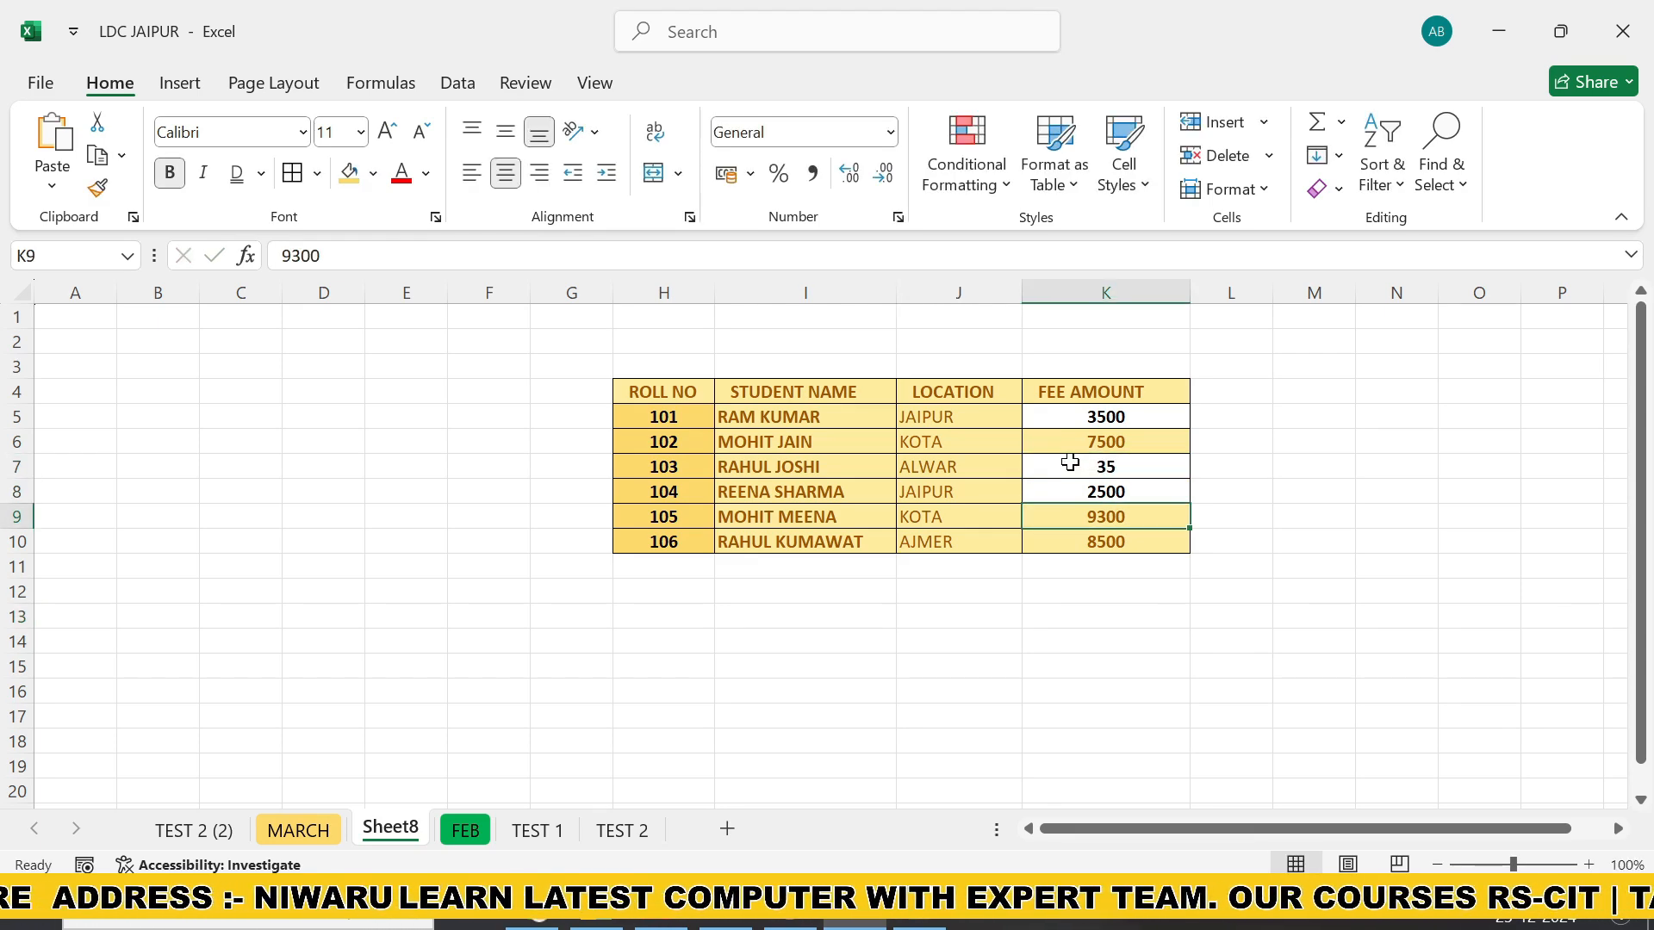
left_click(1070, 466)
key("F2")
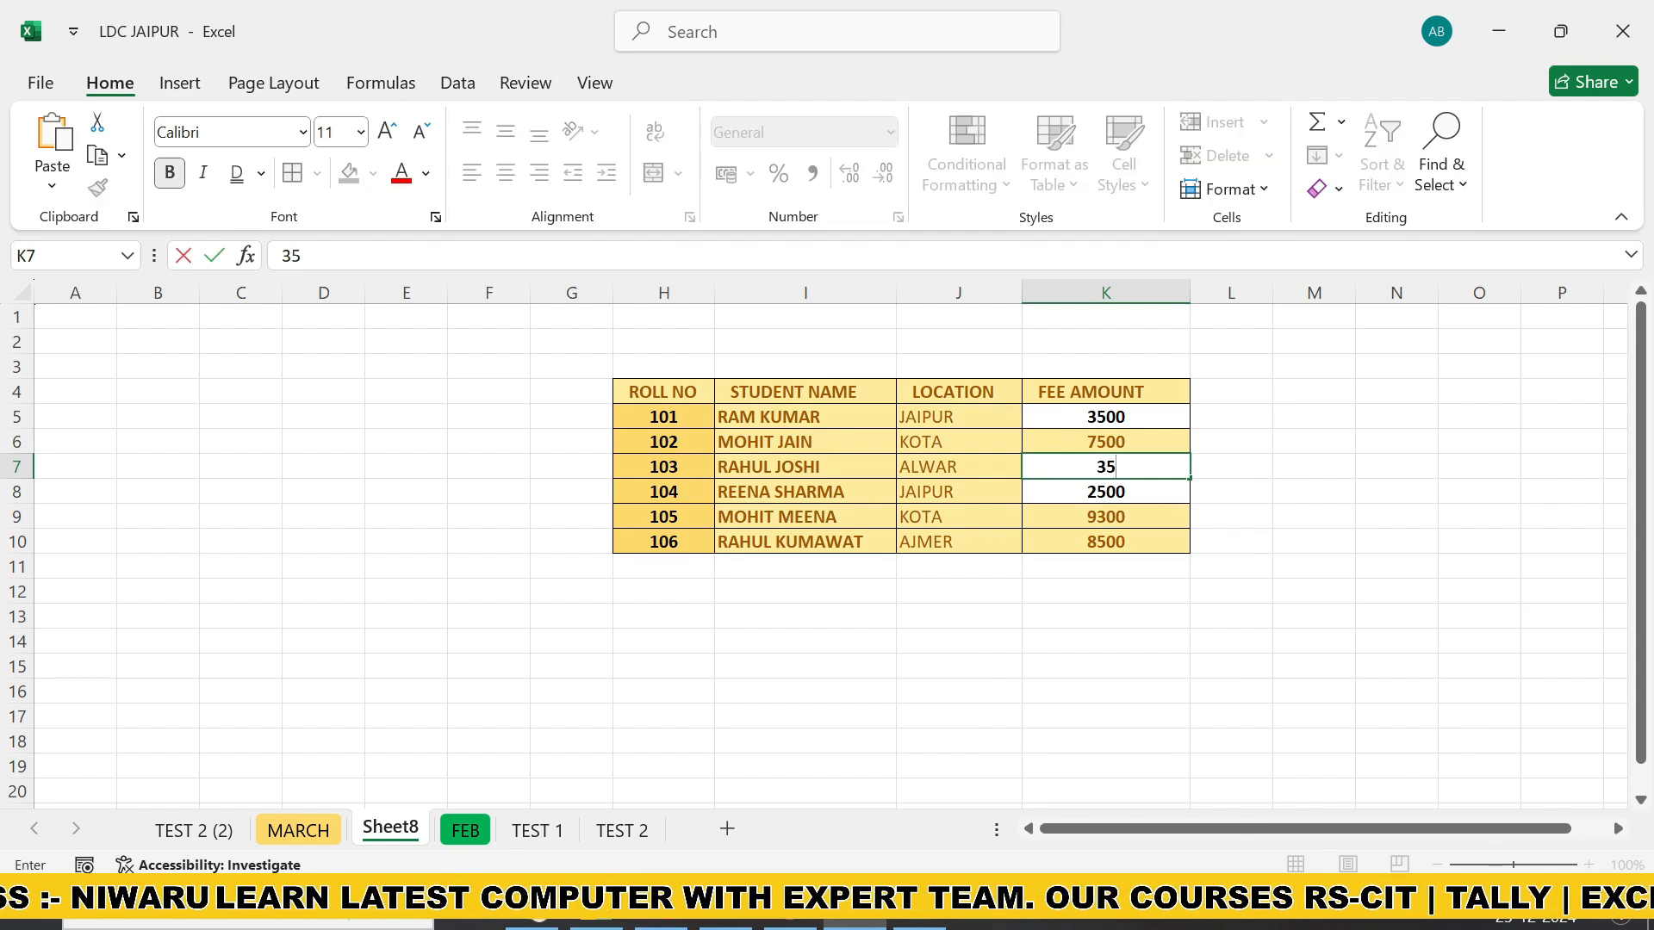
type("00")
key("Return")
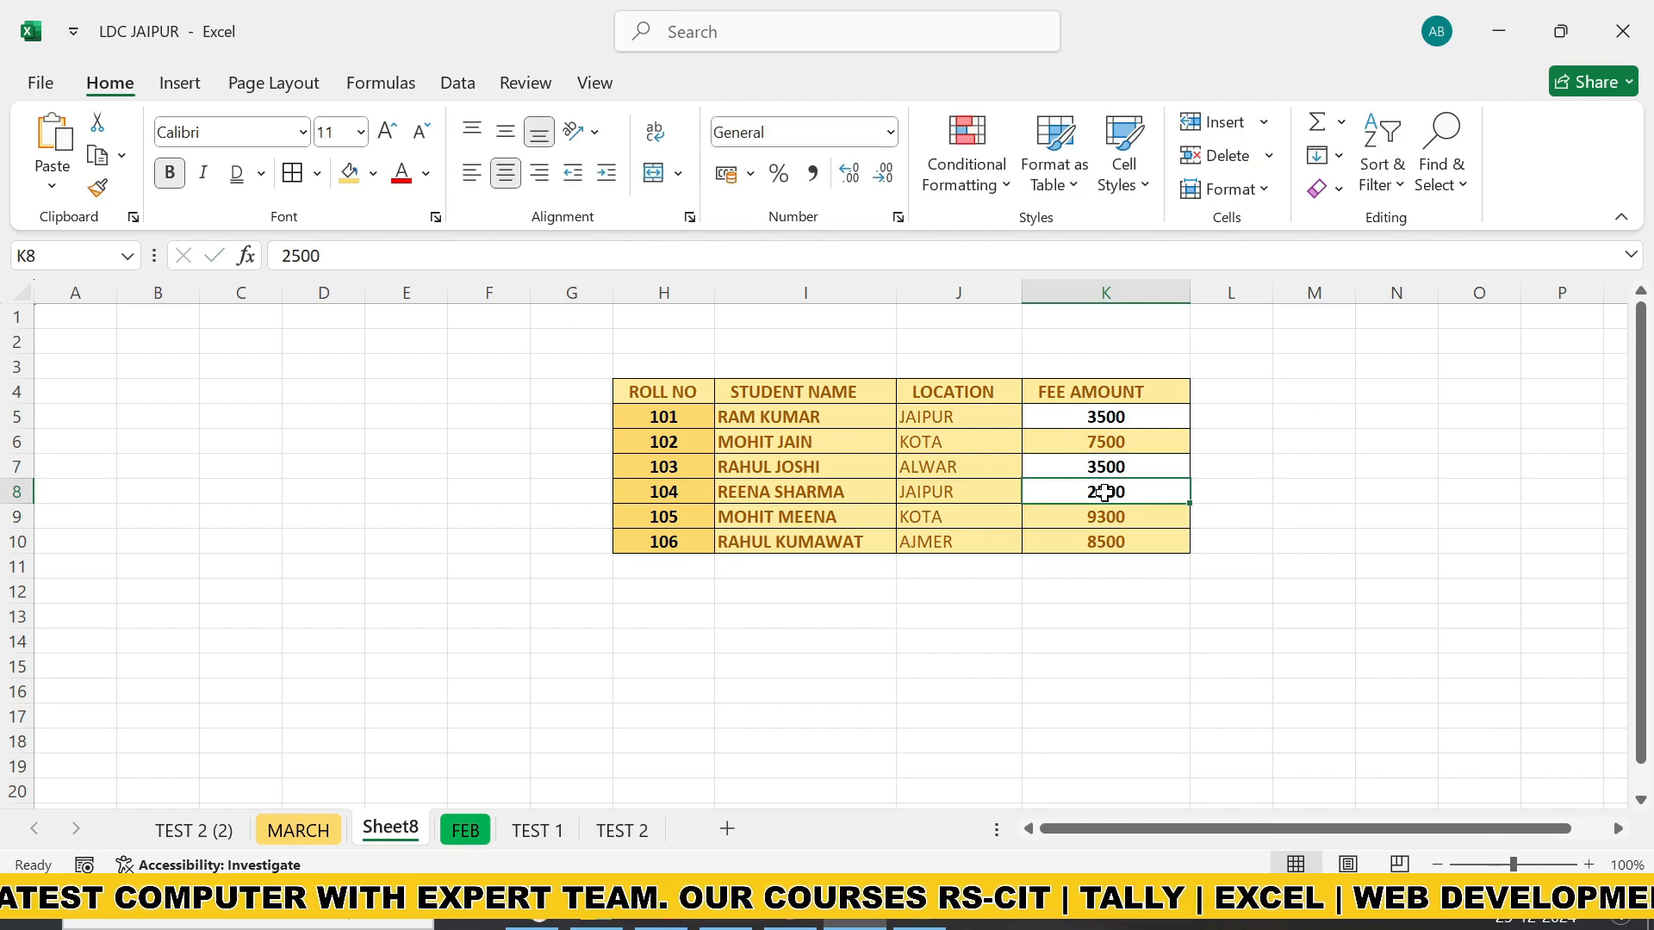
type("6500")
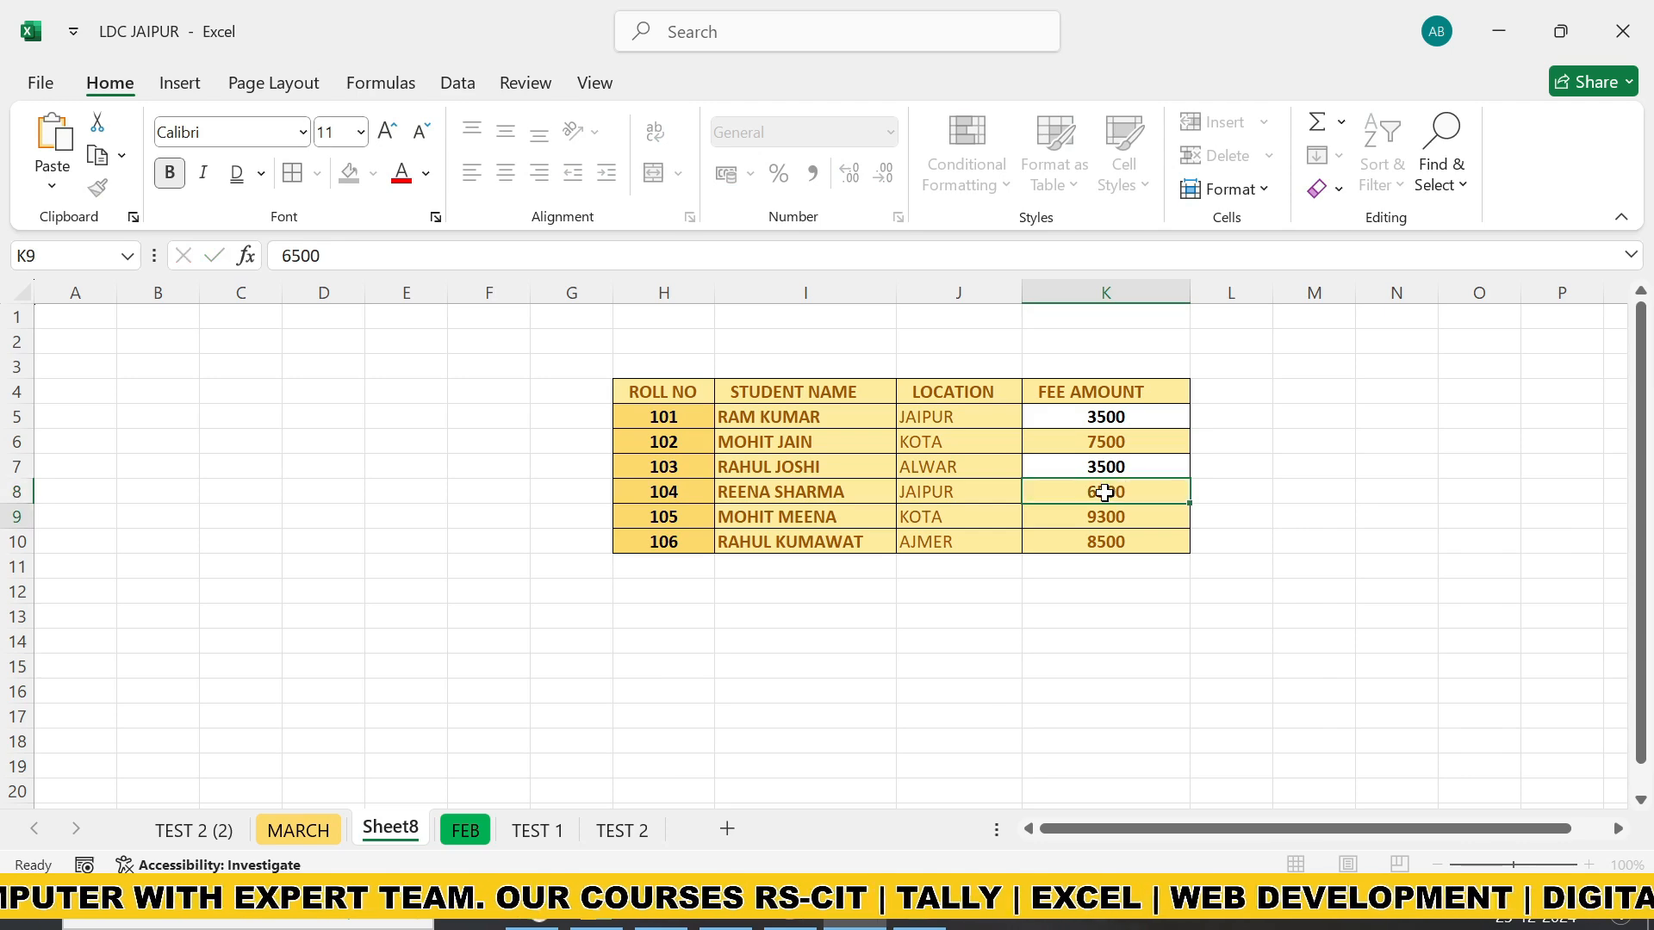
key("Return")
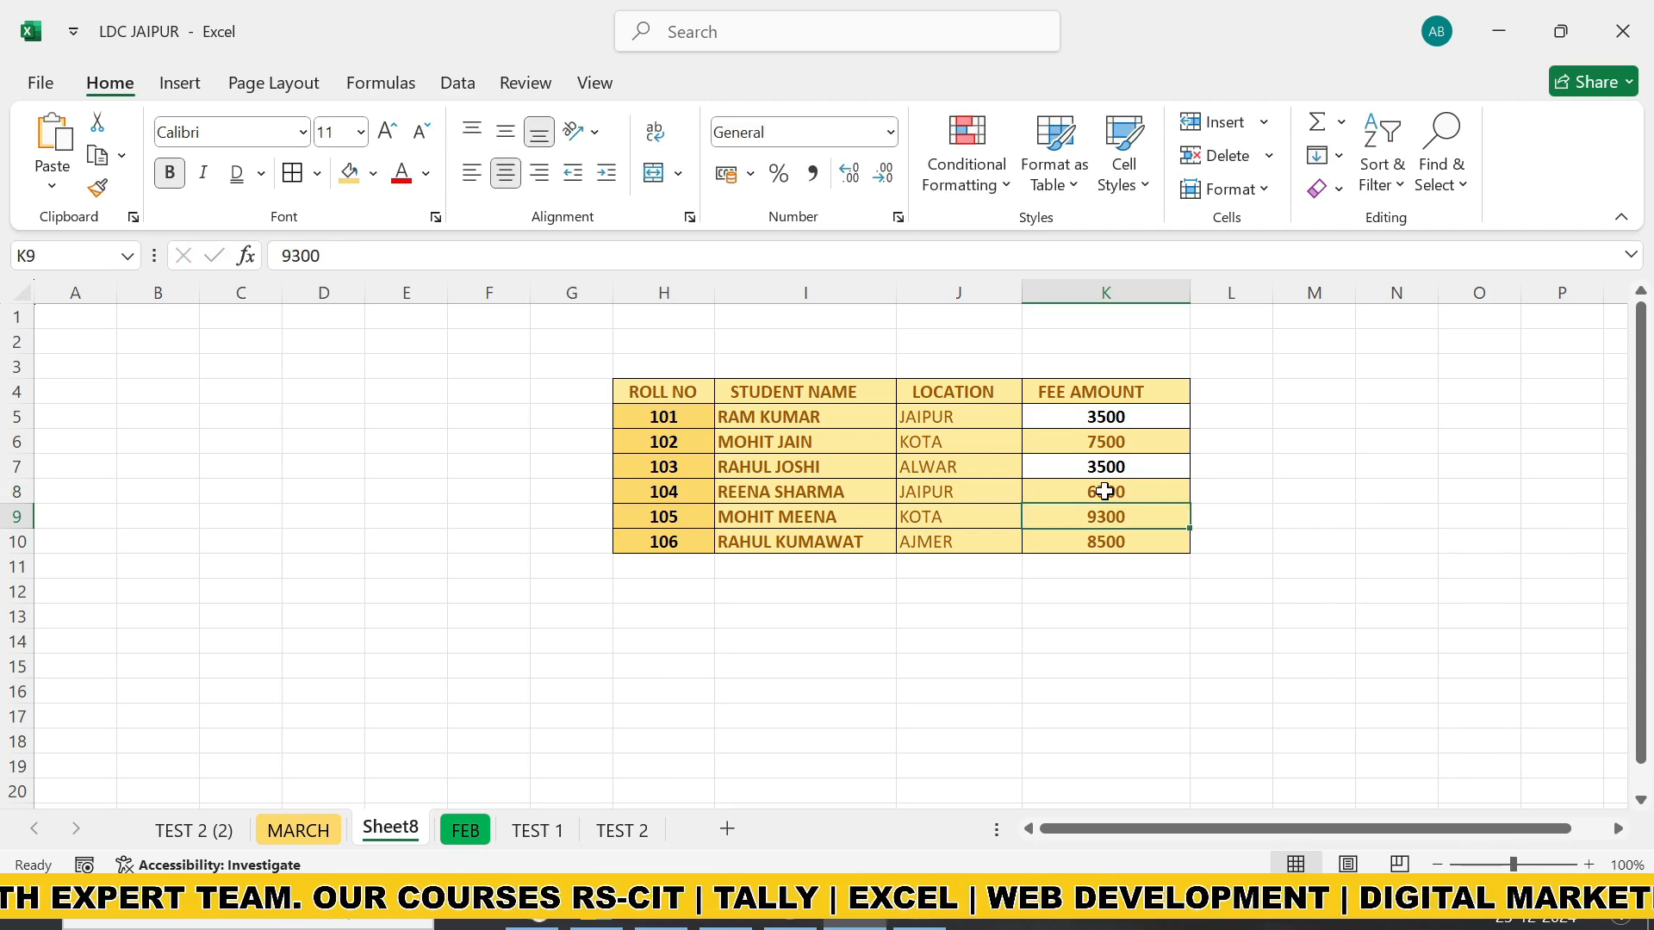
Highlight cells in H4:K10 that are less than 3000 with Green Fill with Dark Green Text using conditional formatting.
left_click_drag(641, 389, 1146, 542)
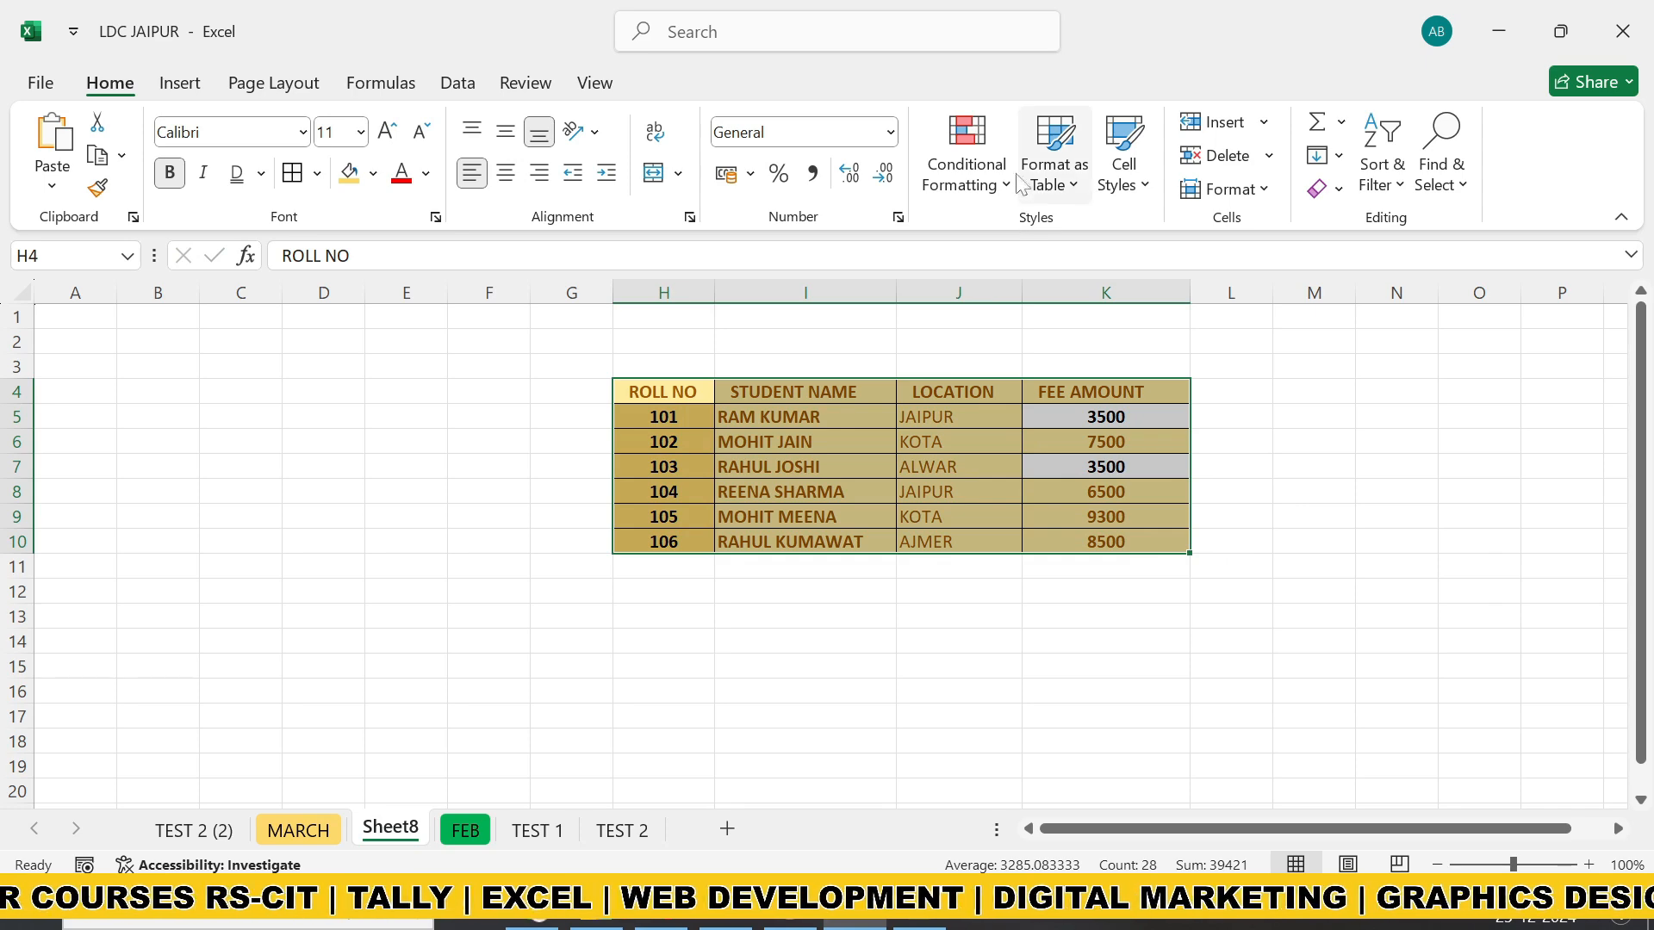
left_click(978, 188)
mouse_move(1060, 236)
left_click(1255, 284)
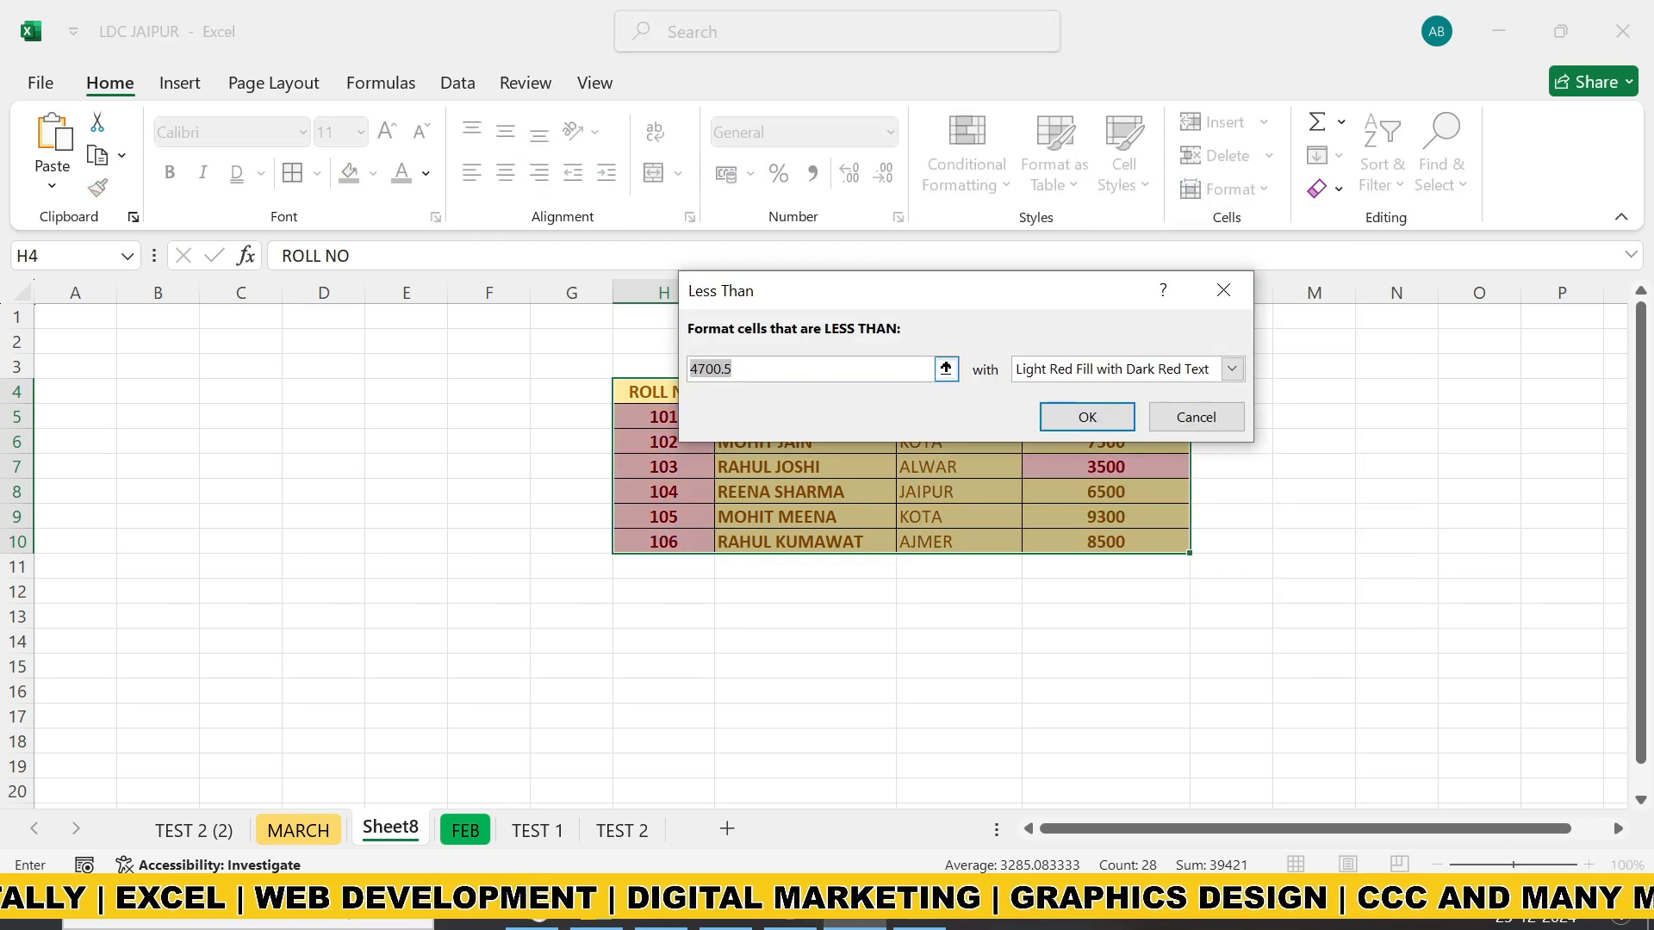
key("BackSpace")
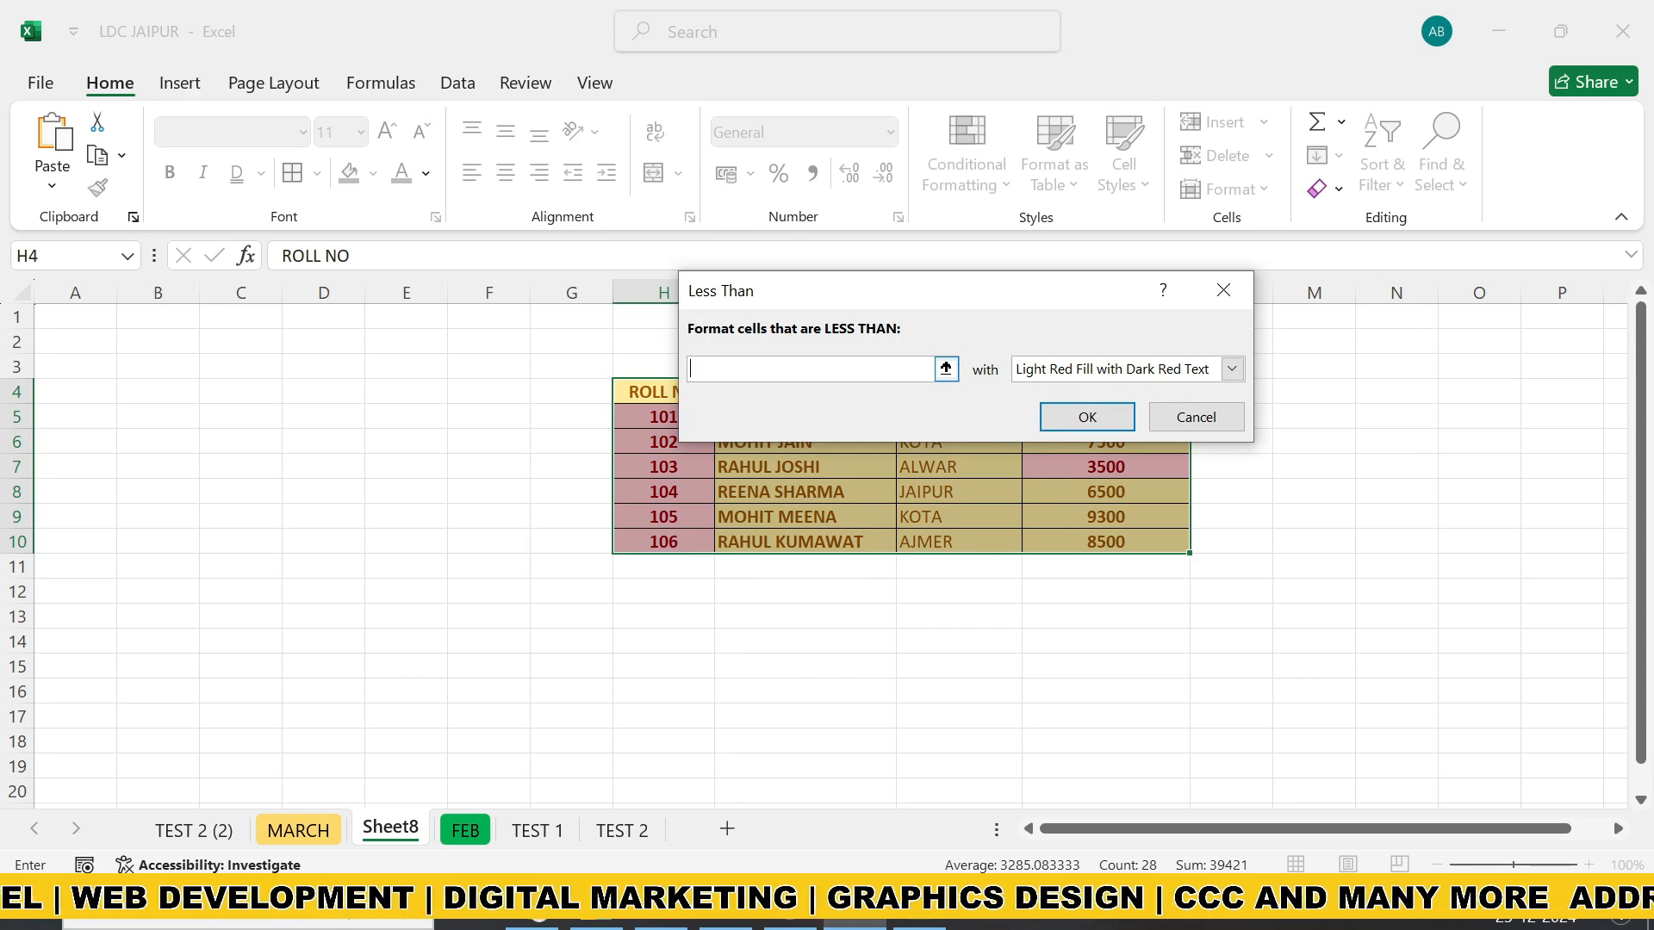
type("3")
type("000")
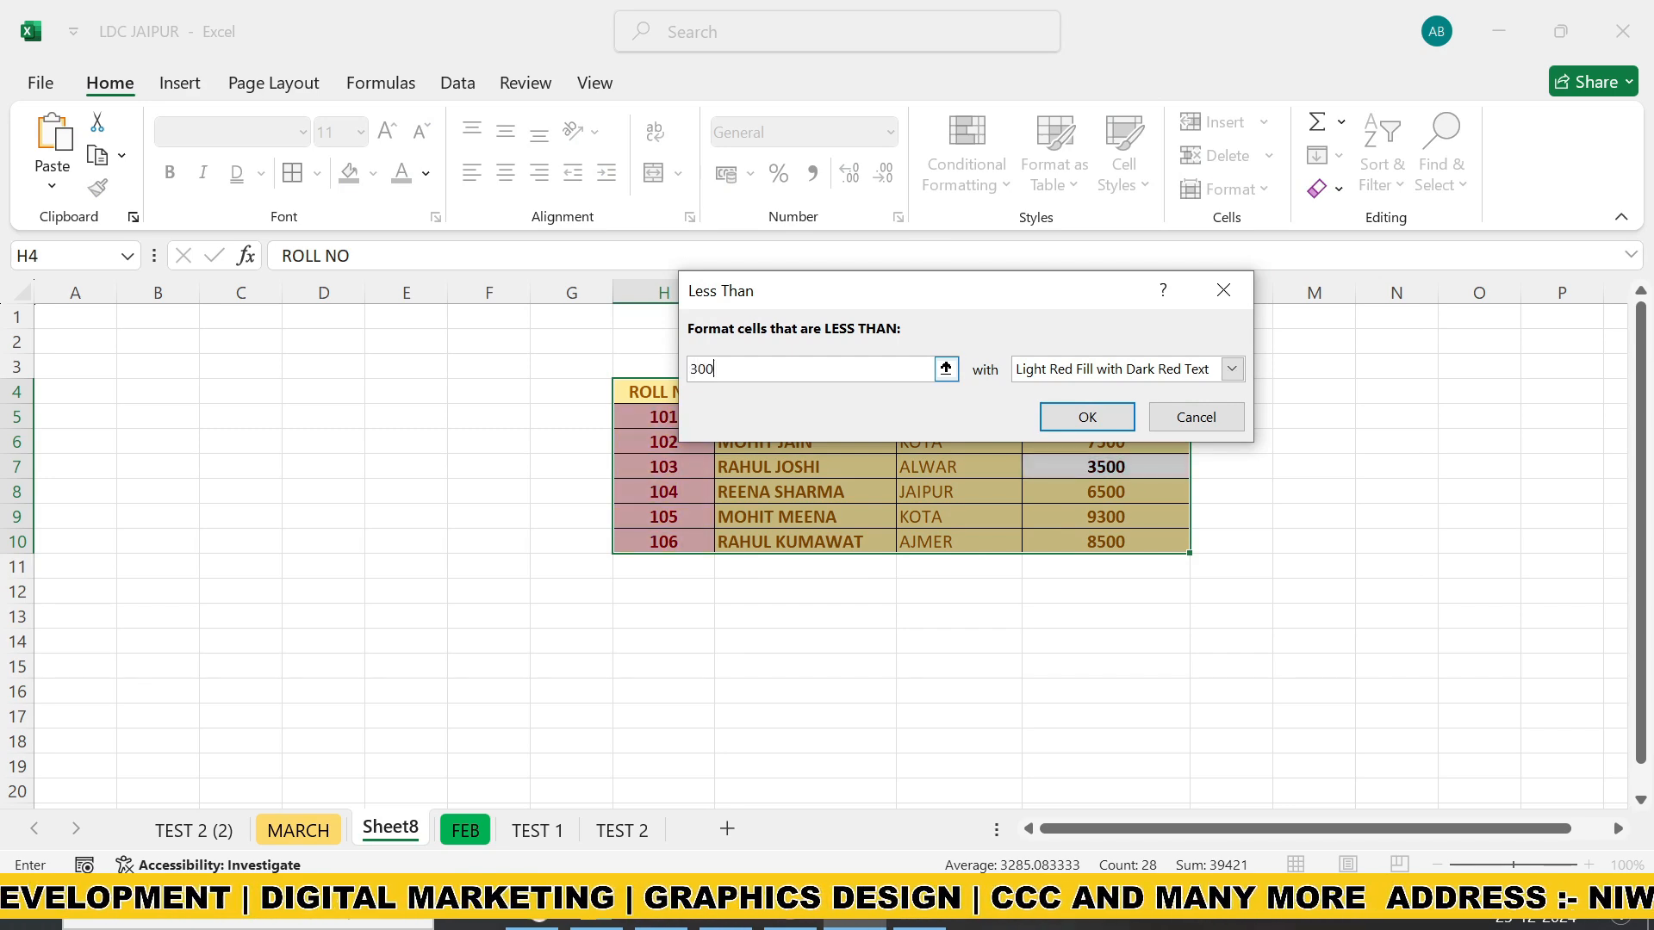
left_click(1232, 370)
left_click(1077, 428)
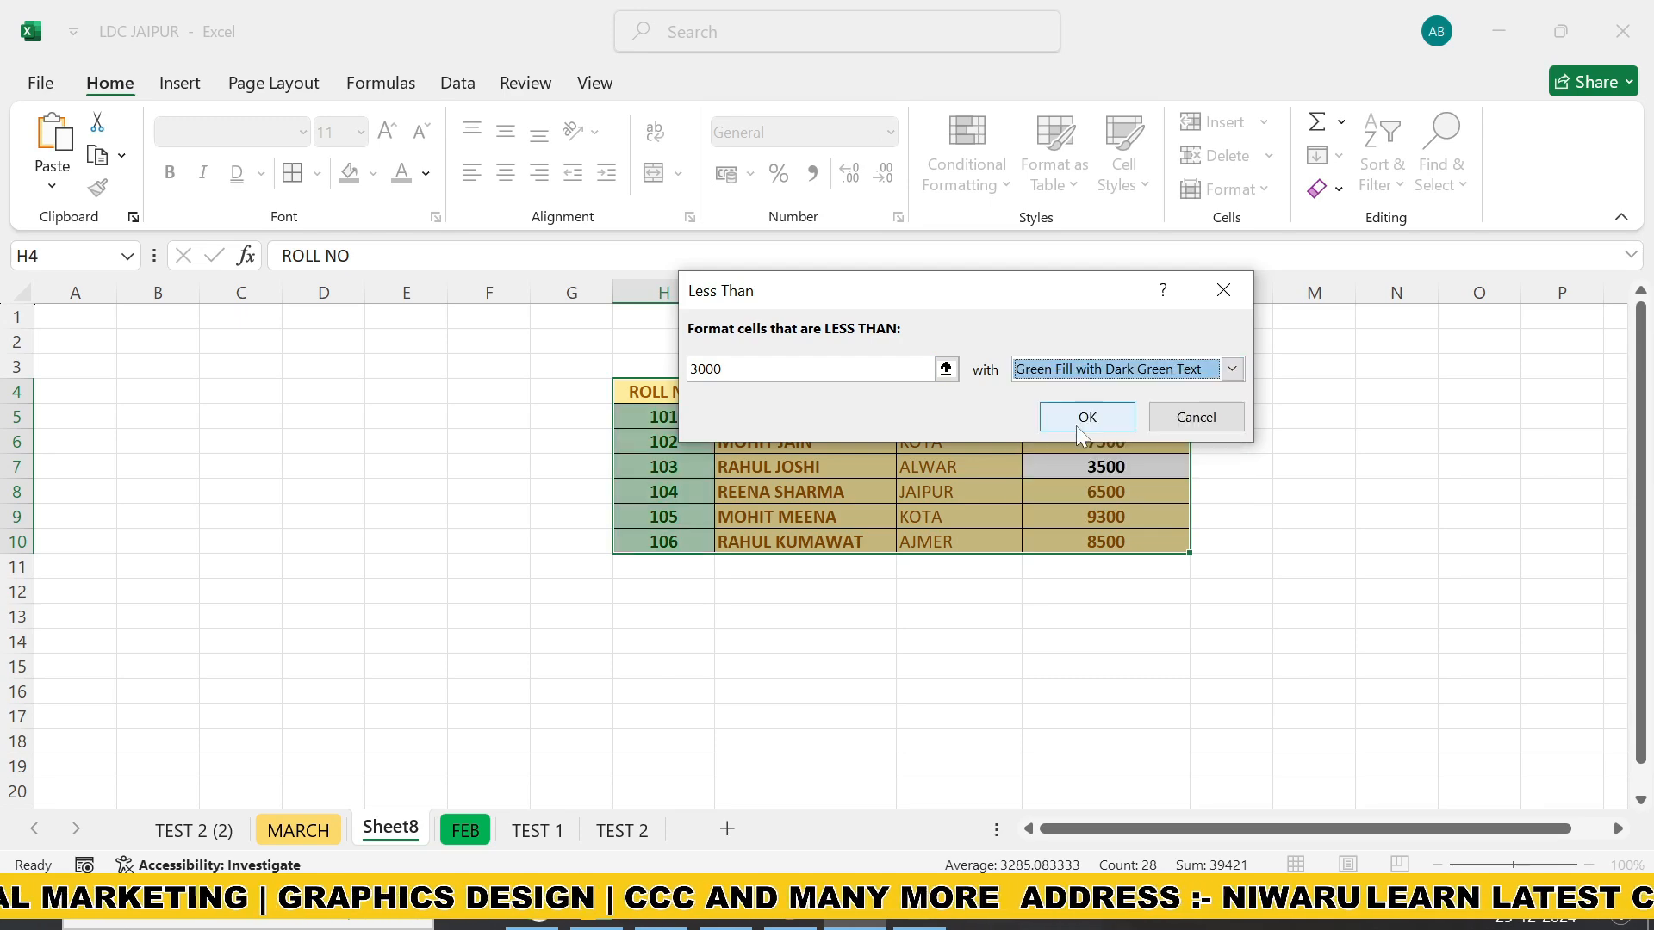
left_click(1083, 415)
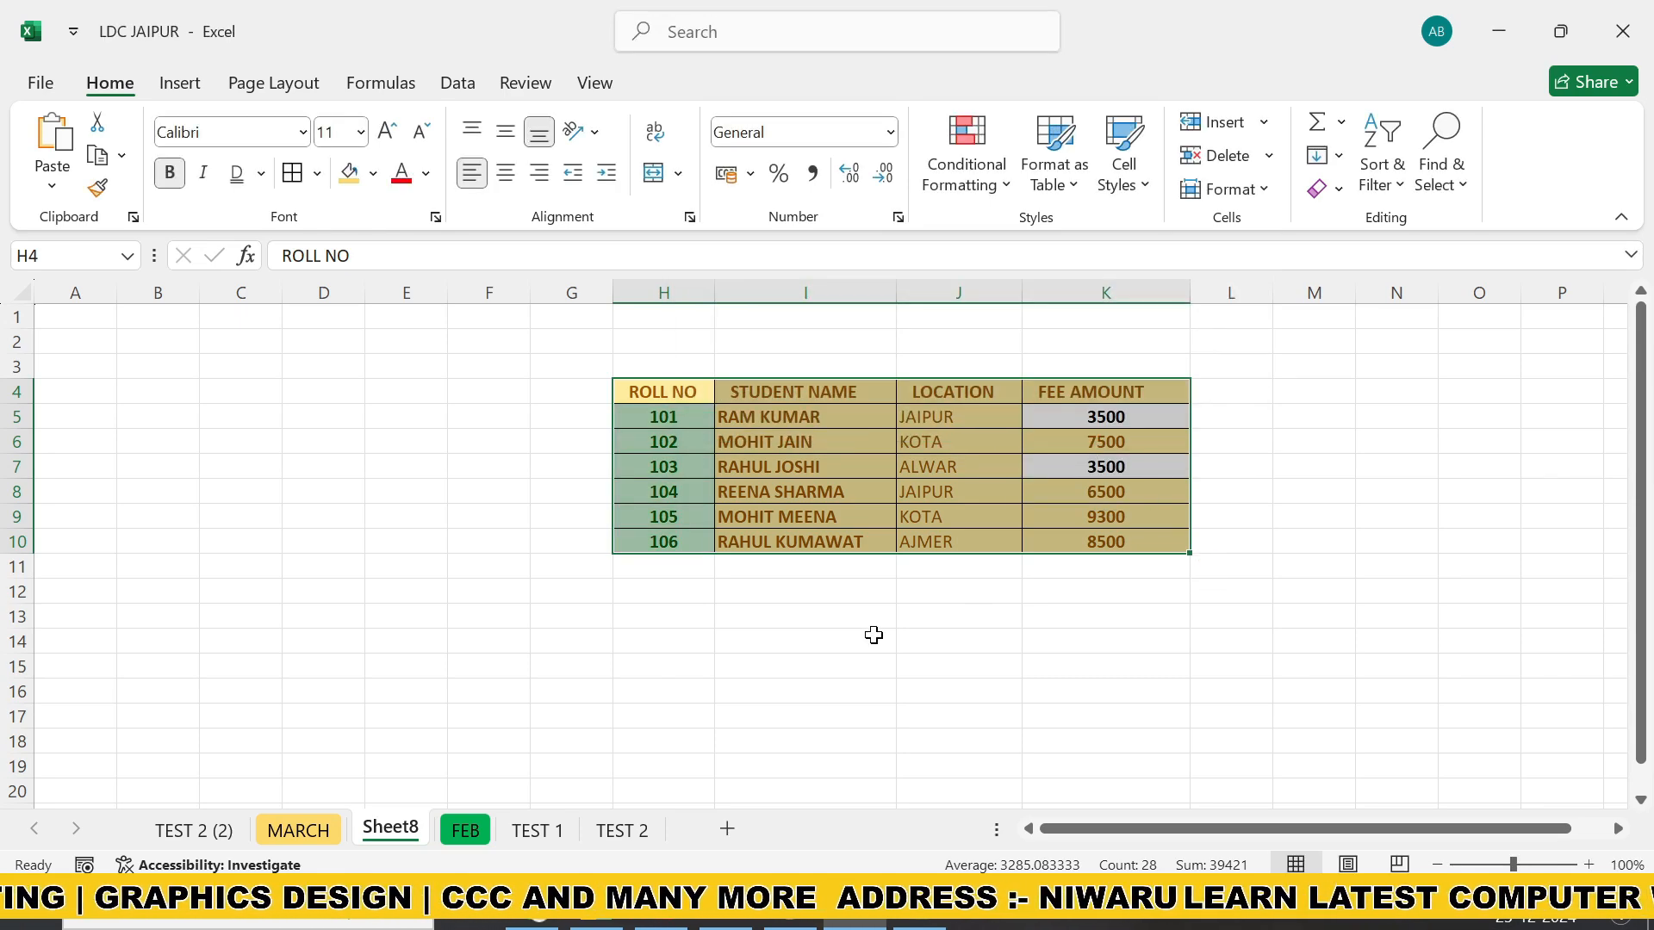
left_click(885, 634)
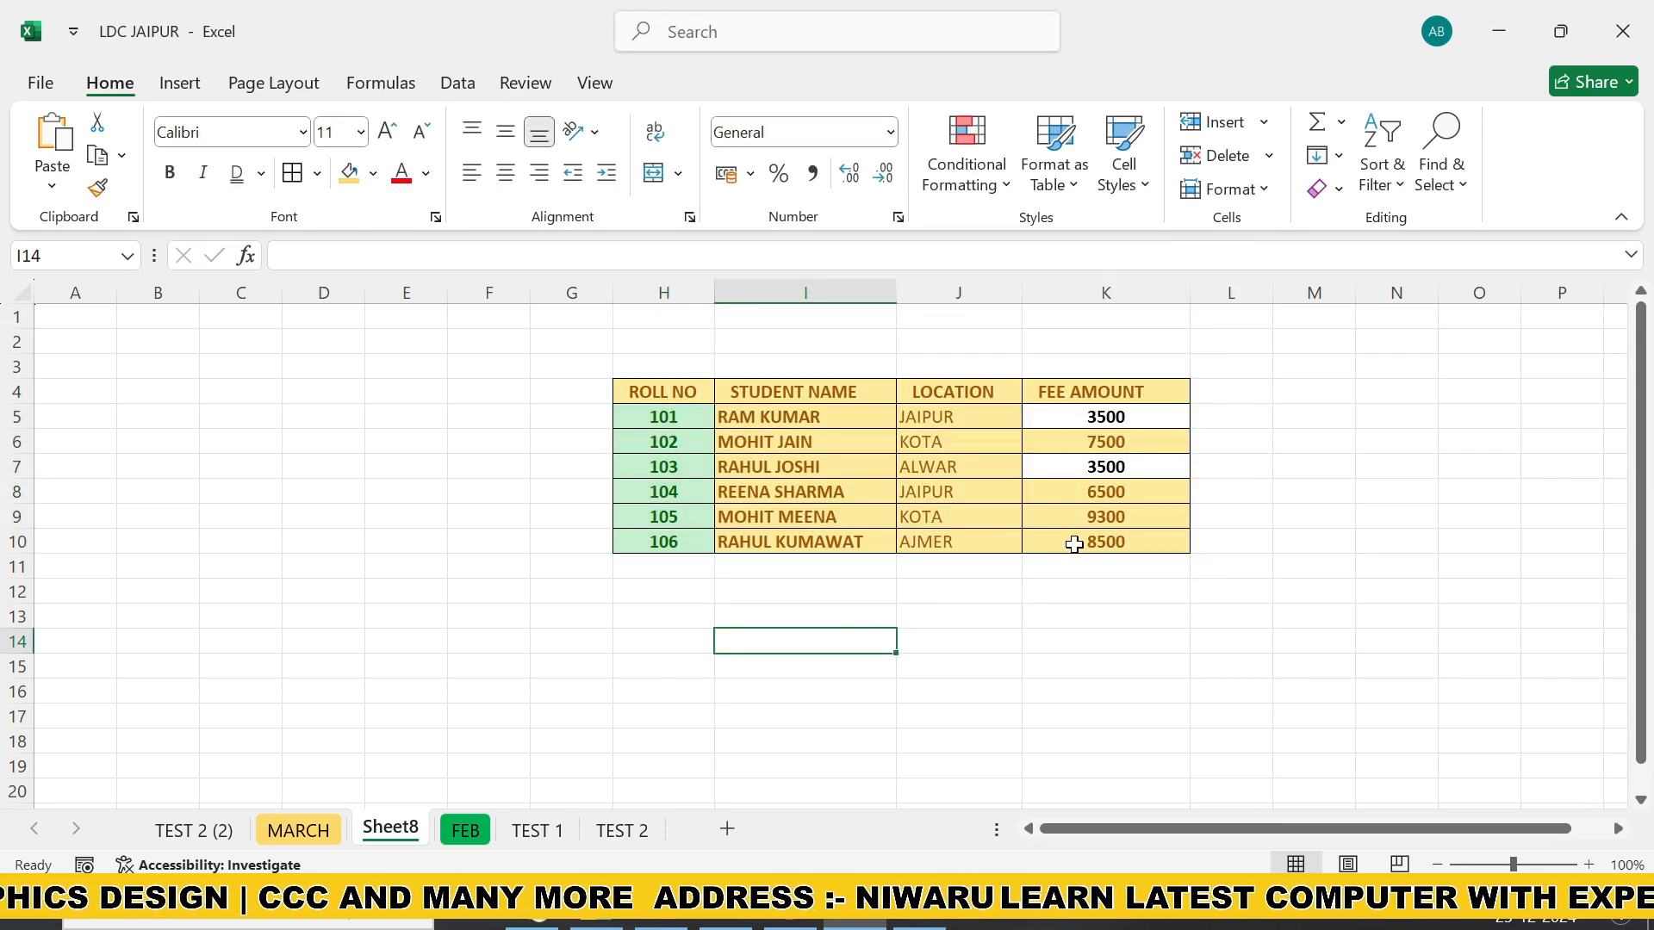
Change the fee amount in K9 to 2500 to test the less-than rule.
left_click_drag(1061, 410, 1070, 530)
left_click(1044, 521)
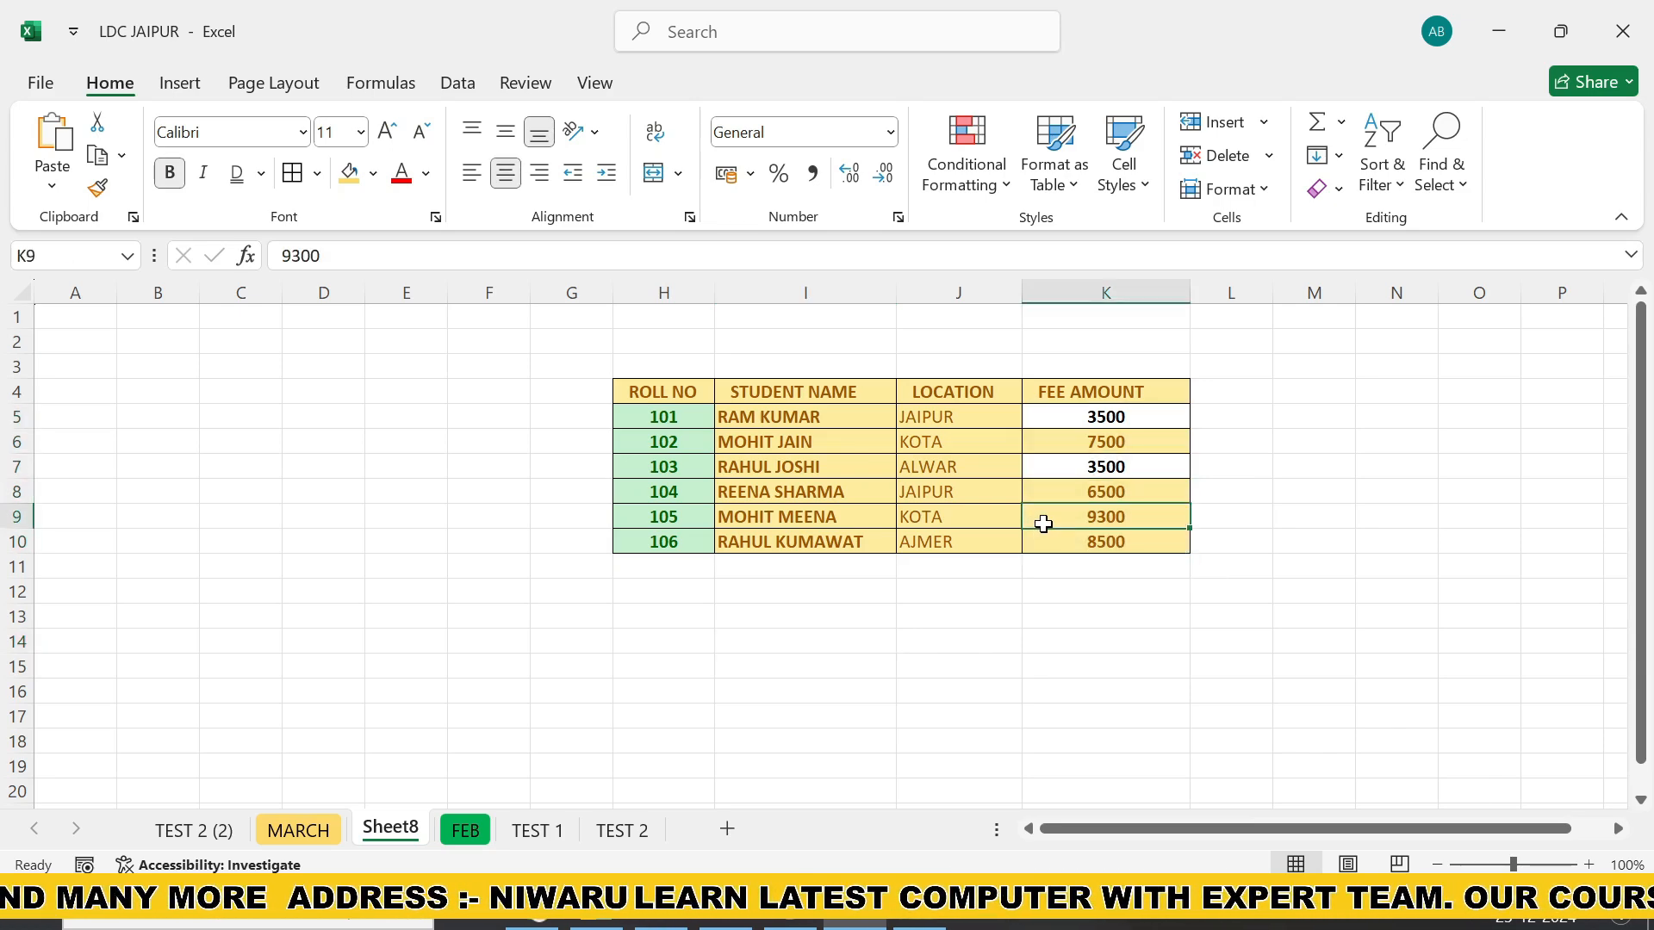
type("25")
key("Return")
left_click(1052, 524)
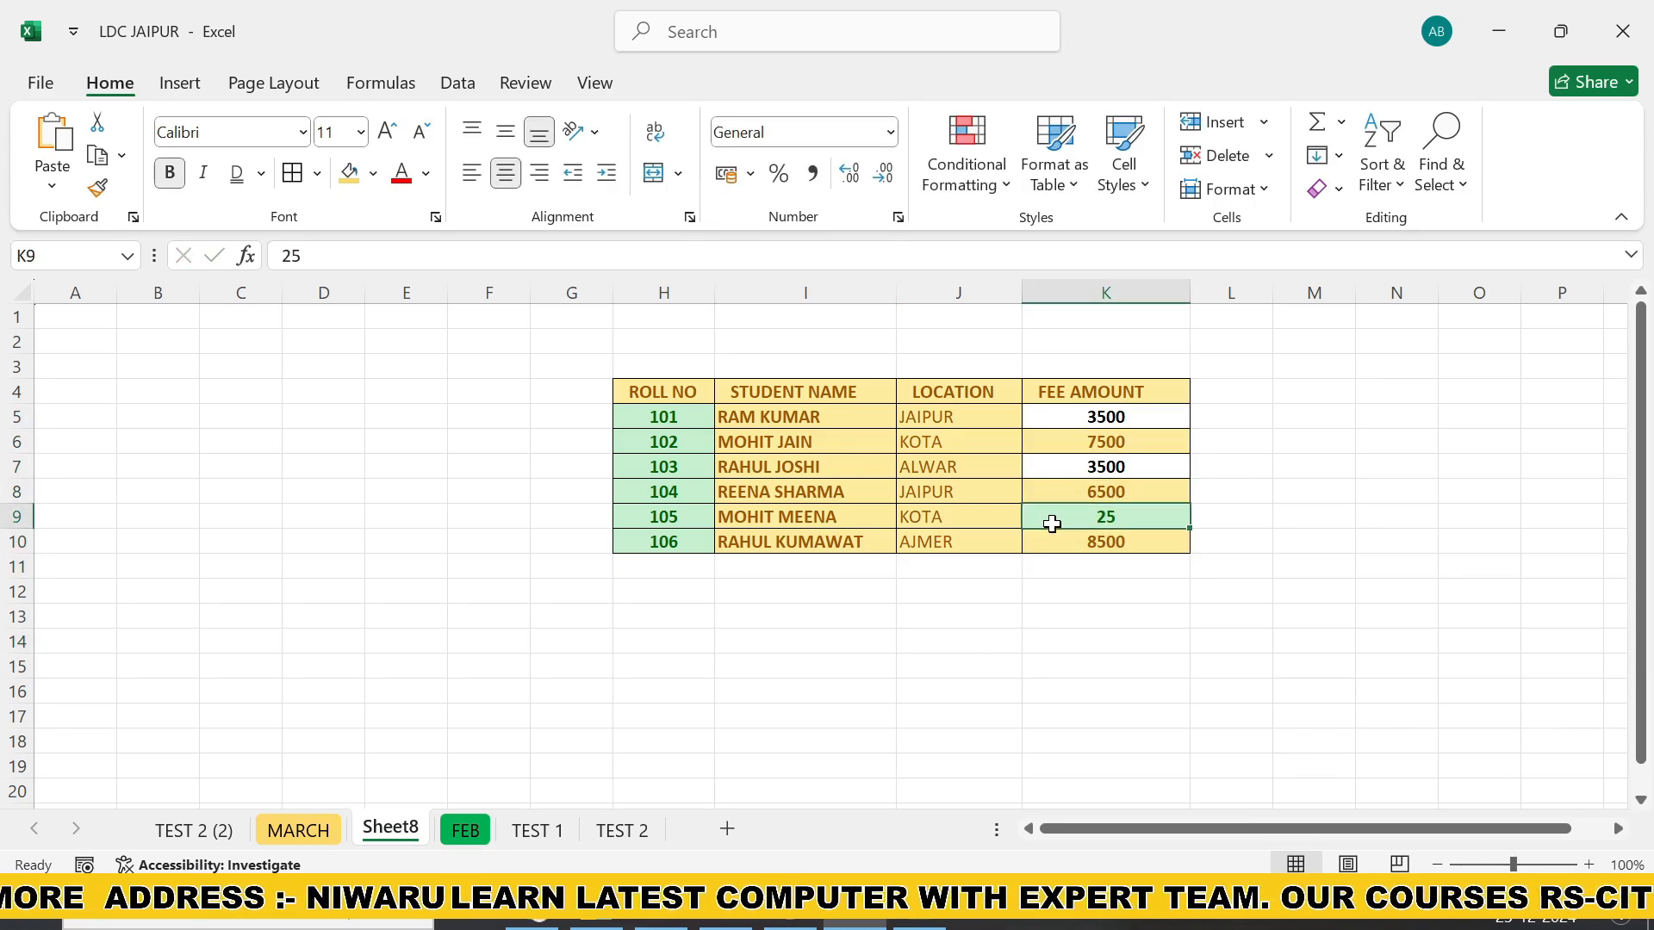
type("2500")
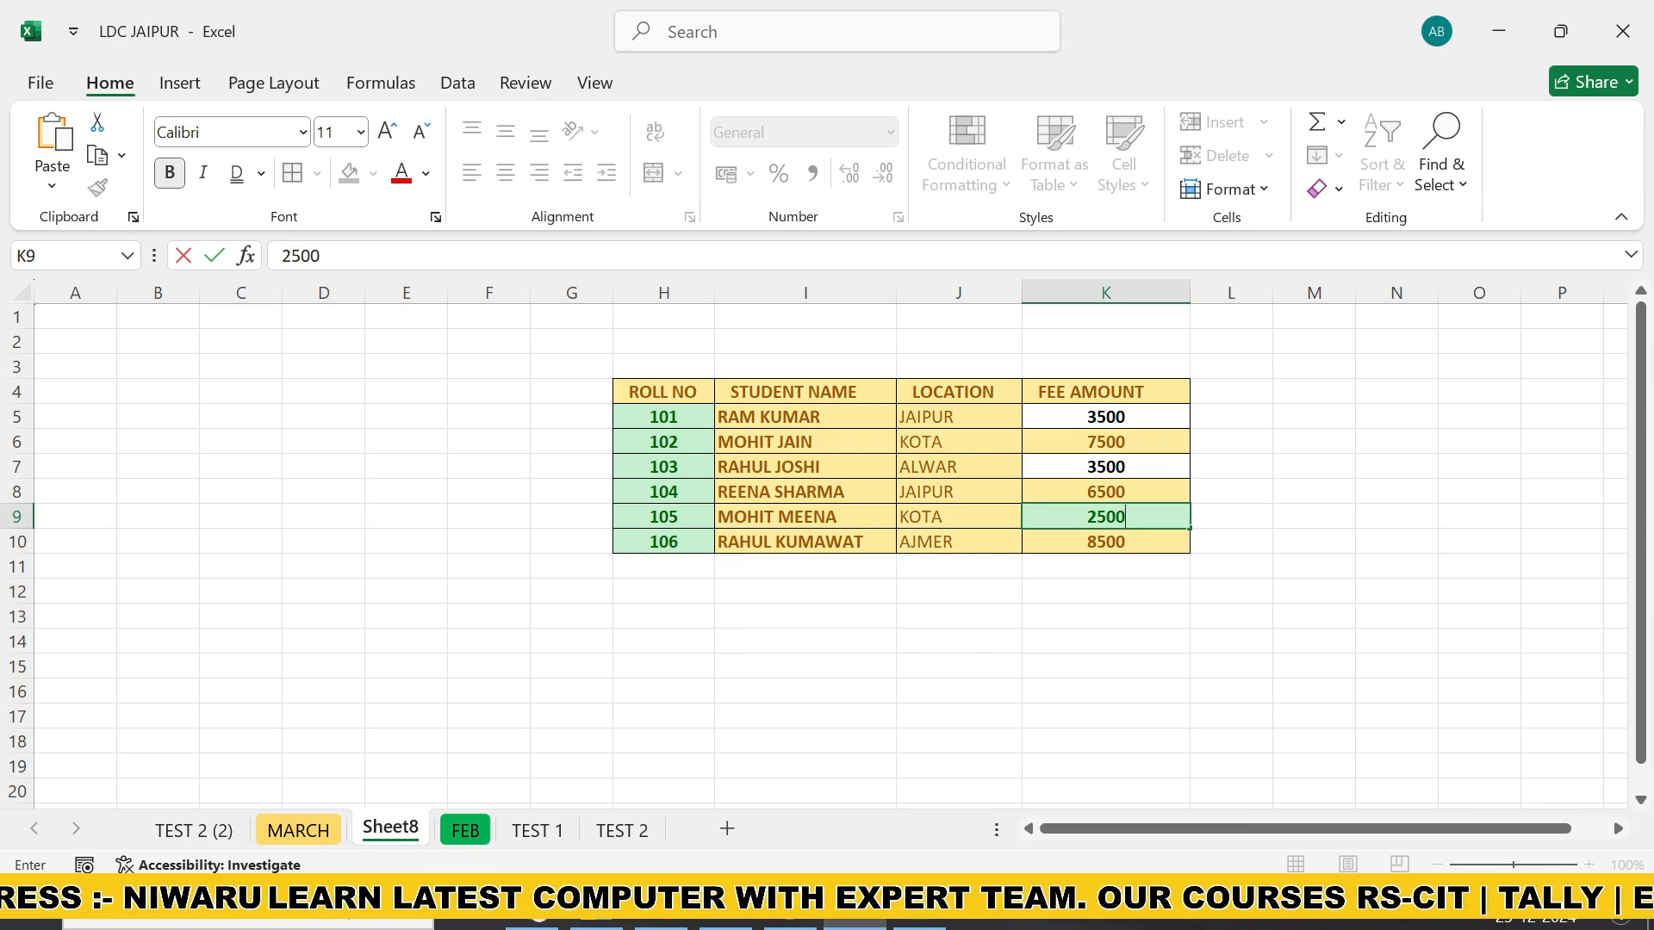
key("Return")
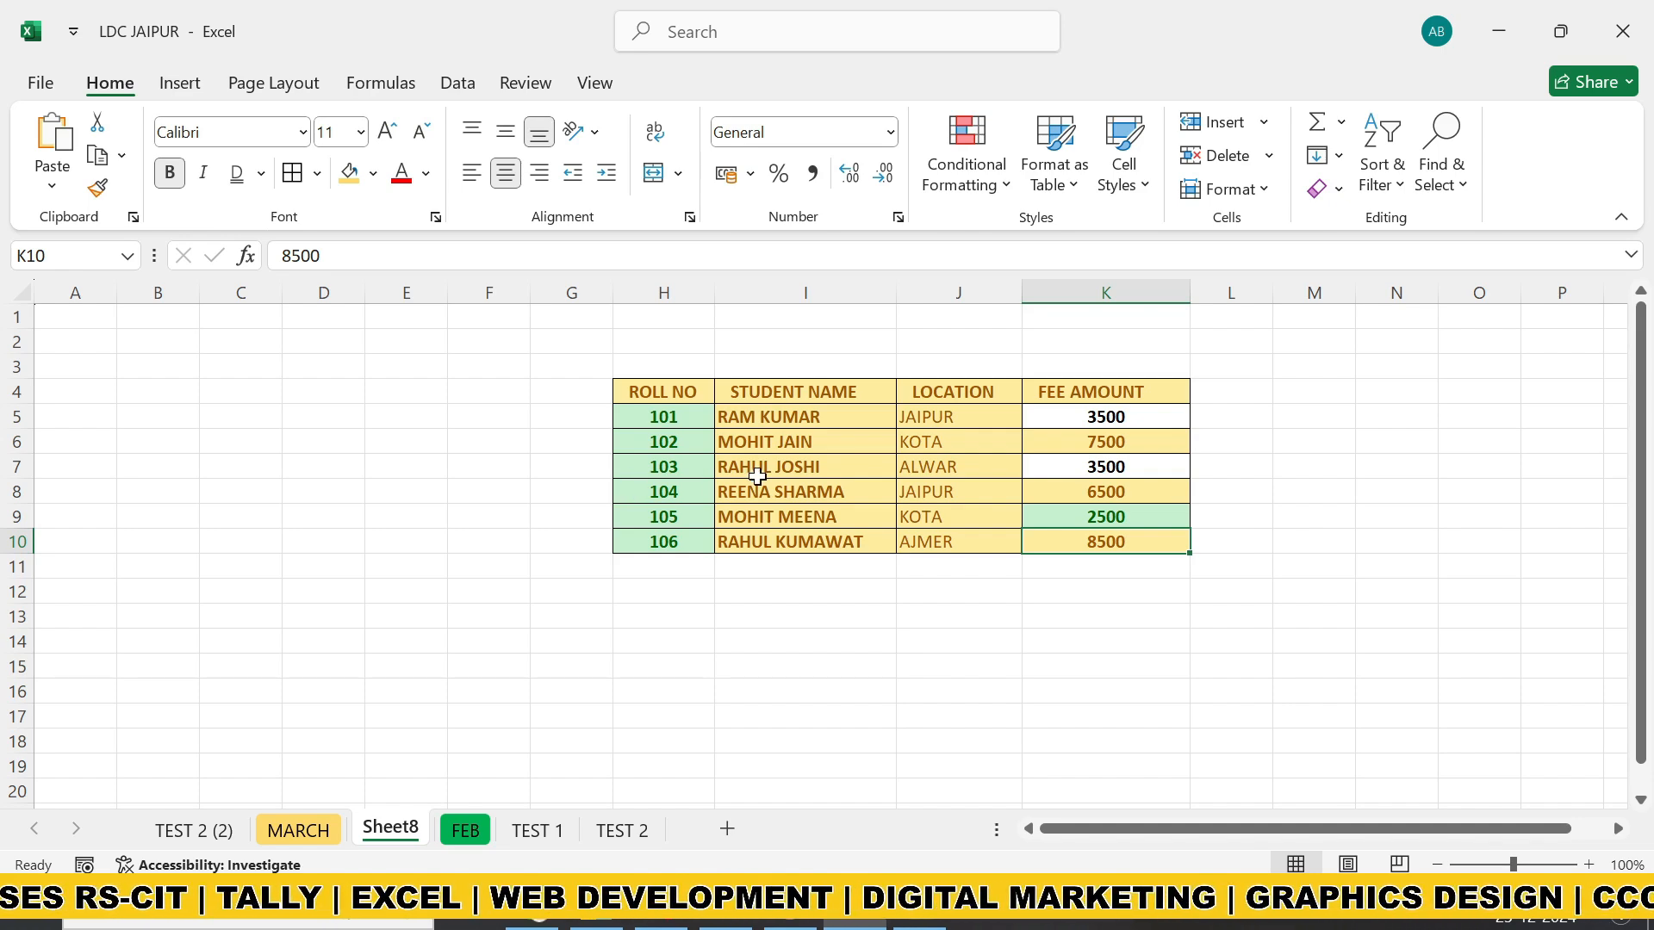
Undo the less-than highlighting rule and the test changes to the fee amounts in K7:K9.
key("ctrl+z")
key("ctrl+z")
key("ctrl+z")
key("ctrl+z")
key("ctrl+z")
key("ctrl+z")
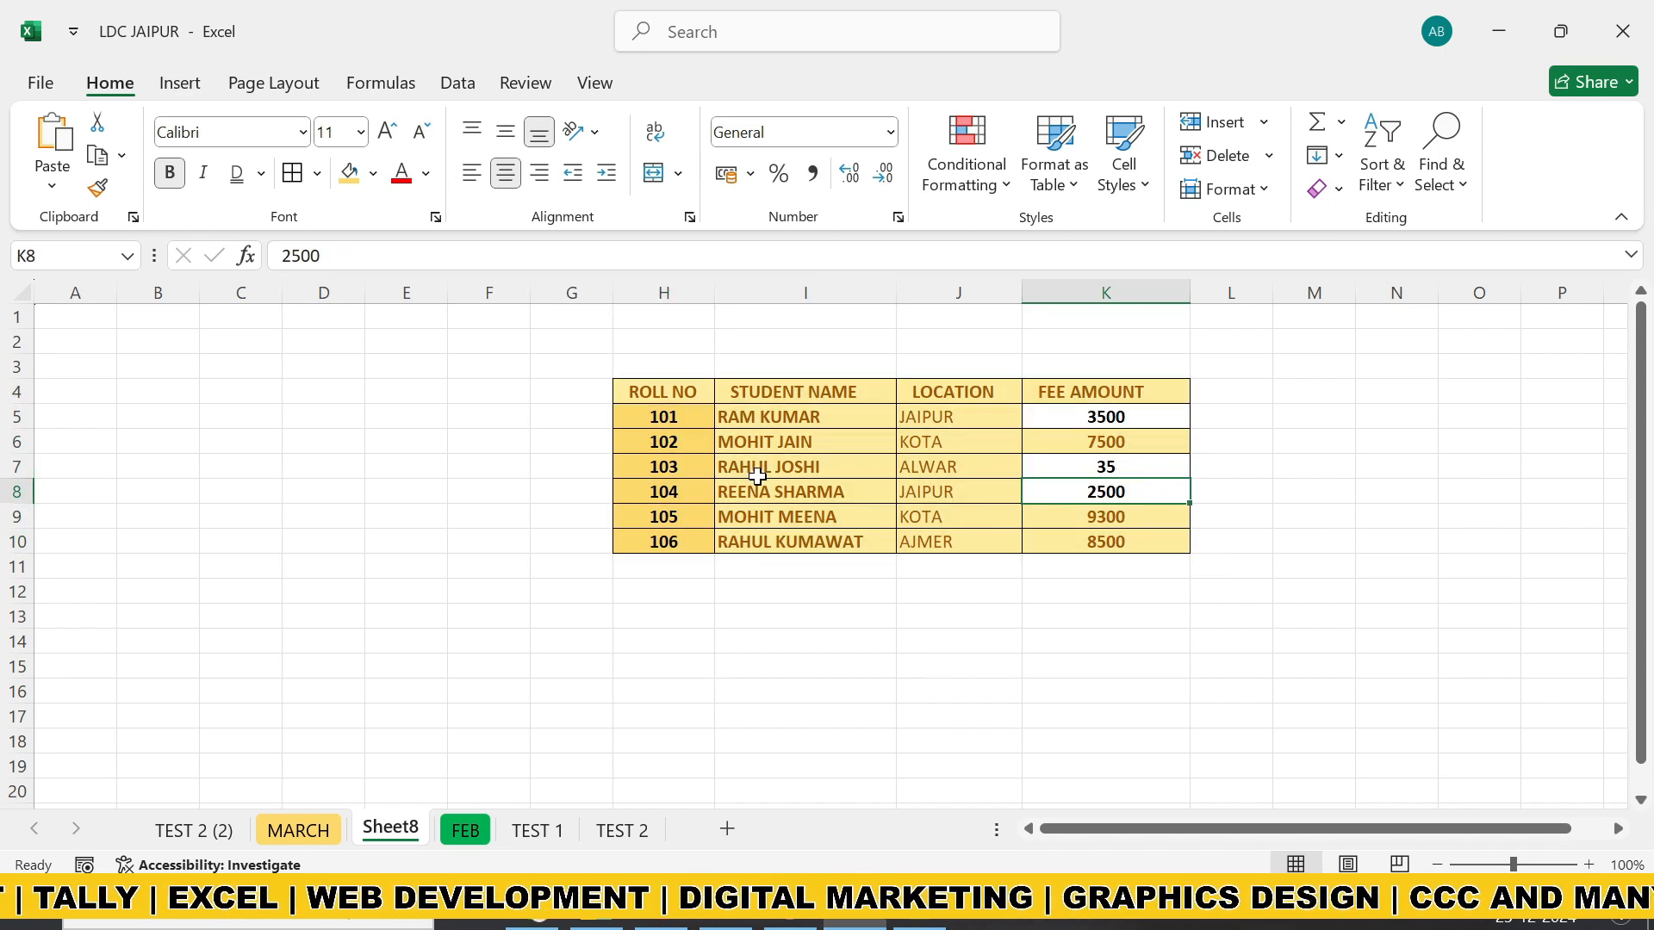
Clear the conditional formatting rules from the student fee table H4:K10.
left_click_drag(668, 403, 1133, 546)
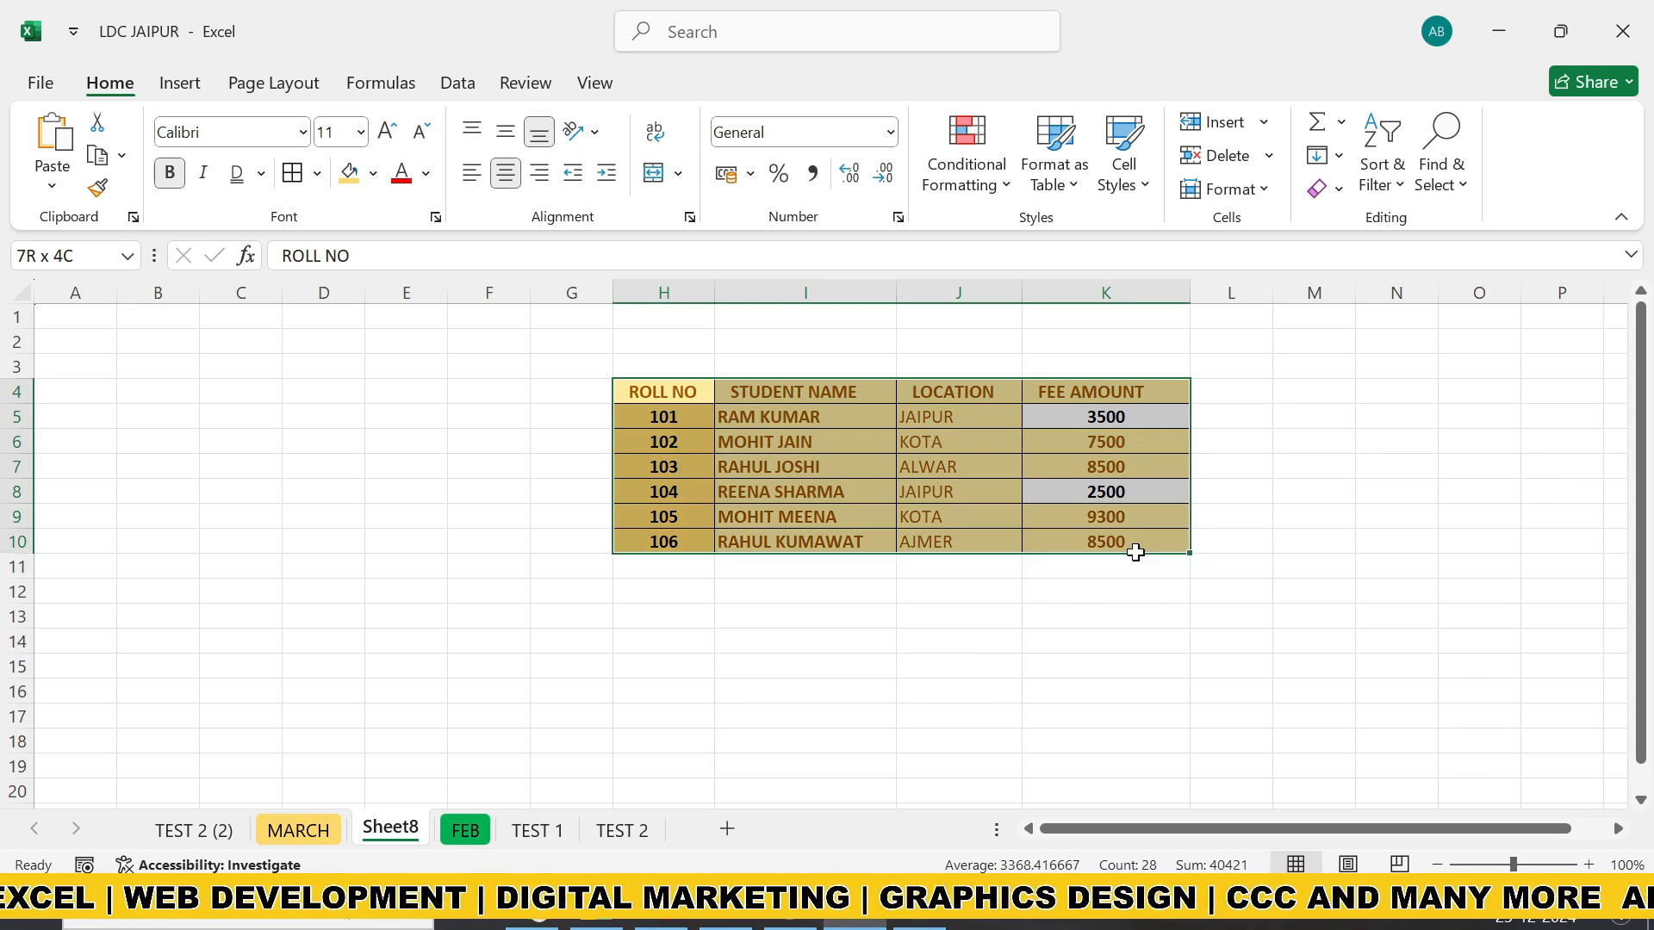
left_click(966, 176)
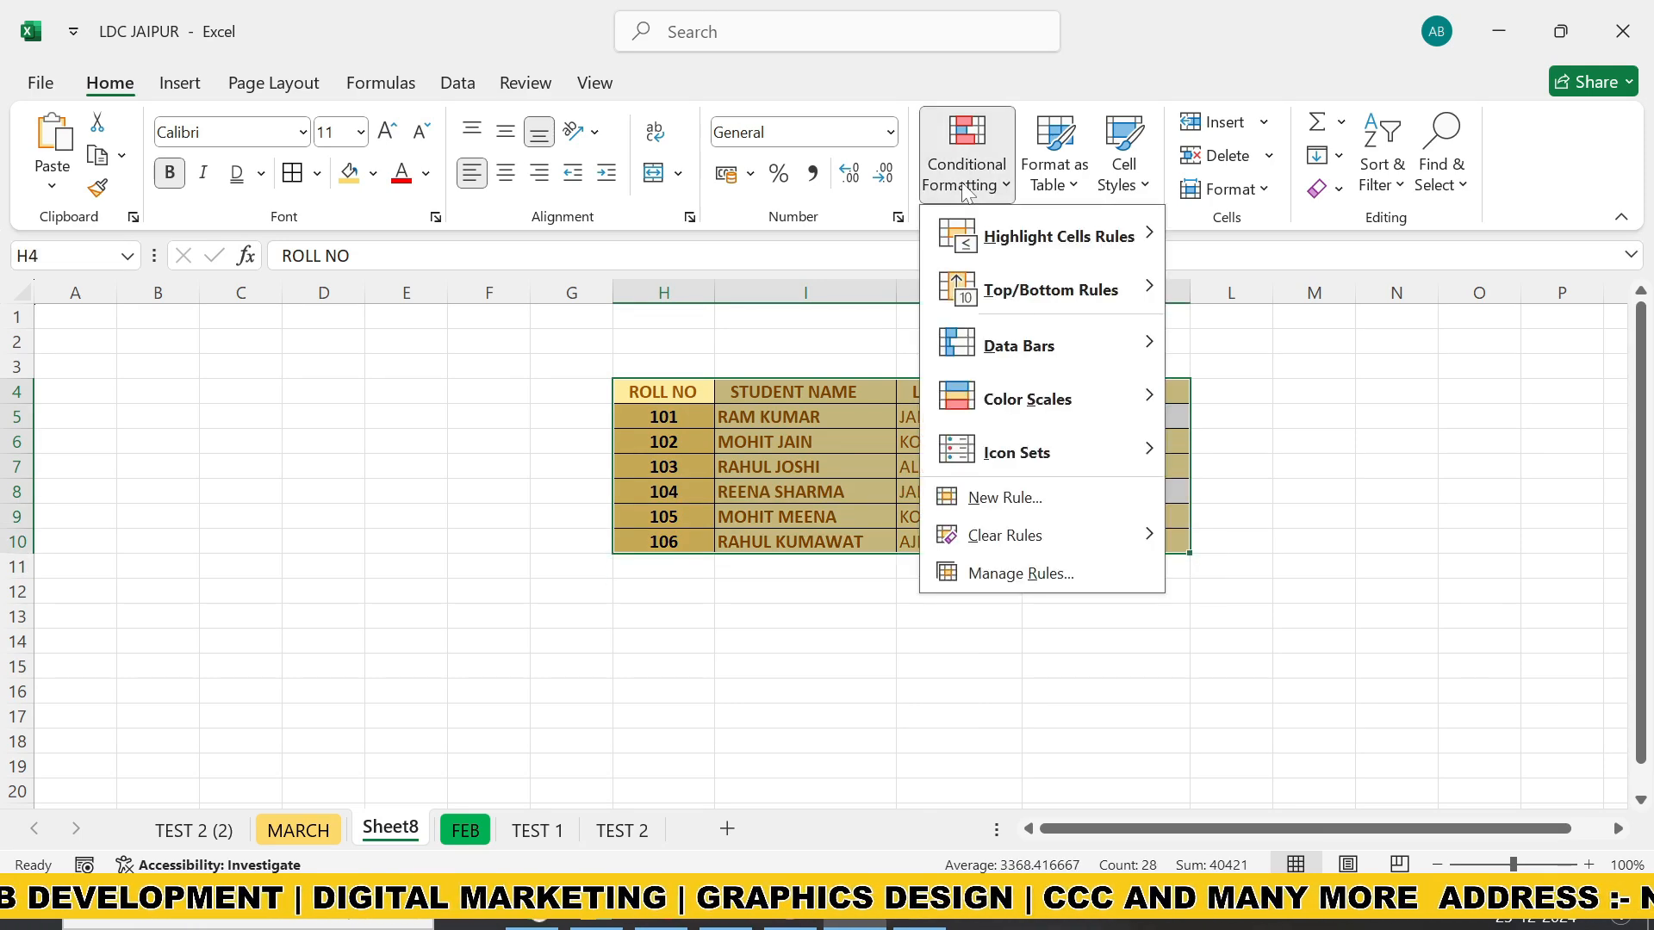
mouse_move(1051, 546)
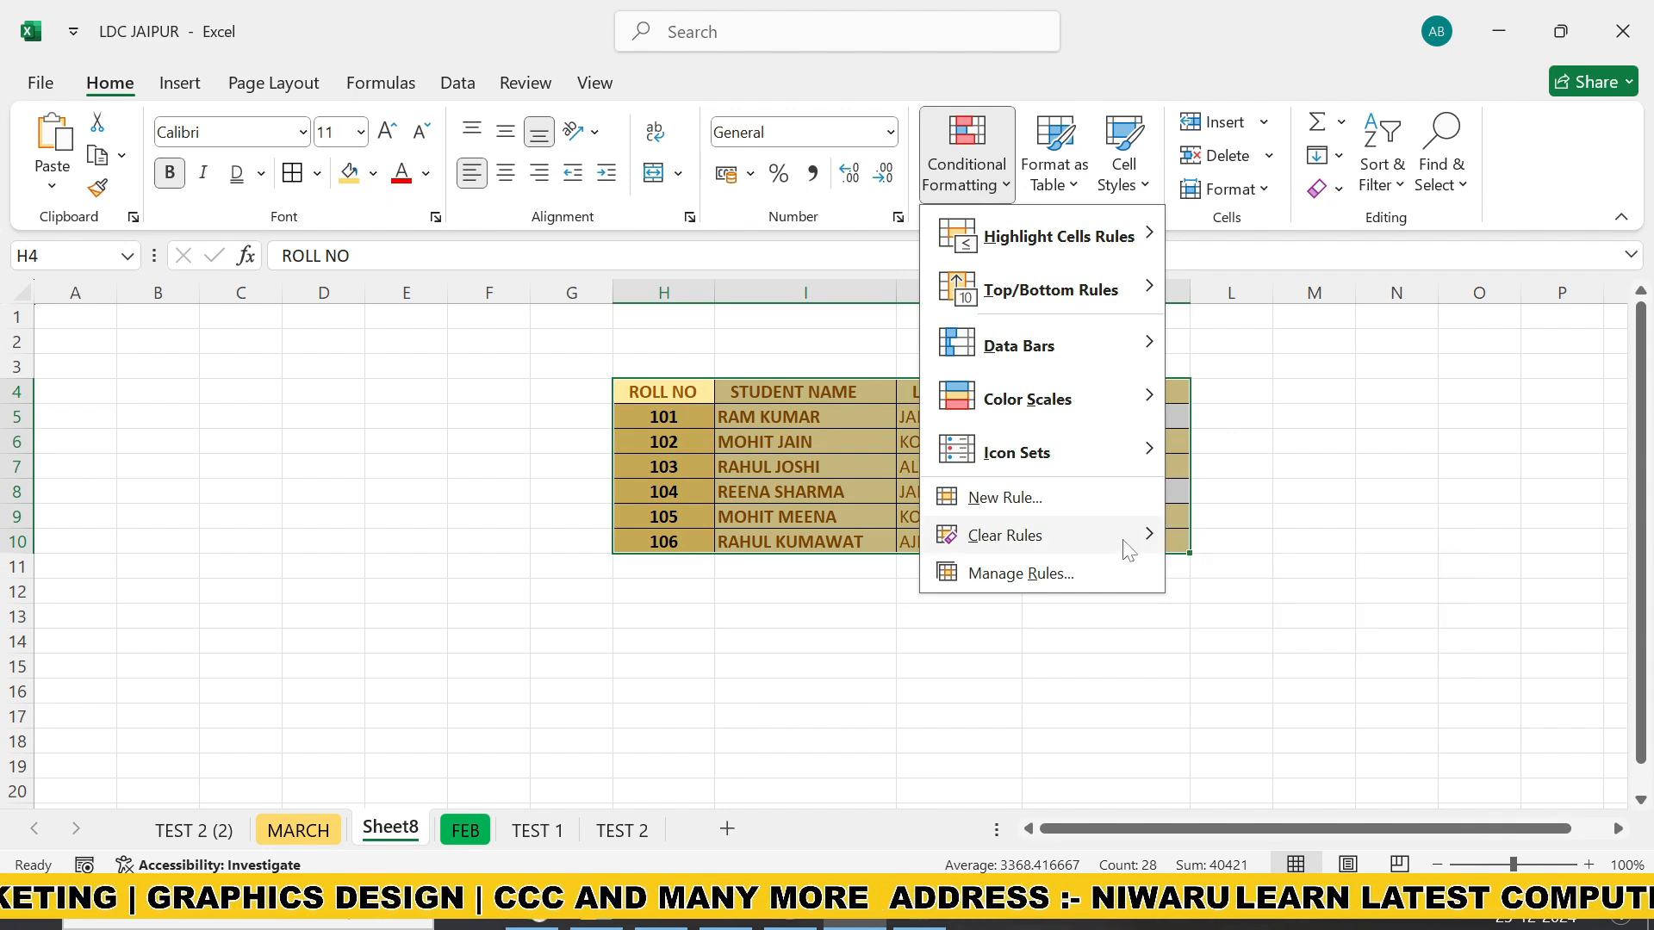
left_click(1278, 537)
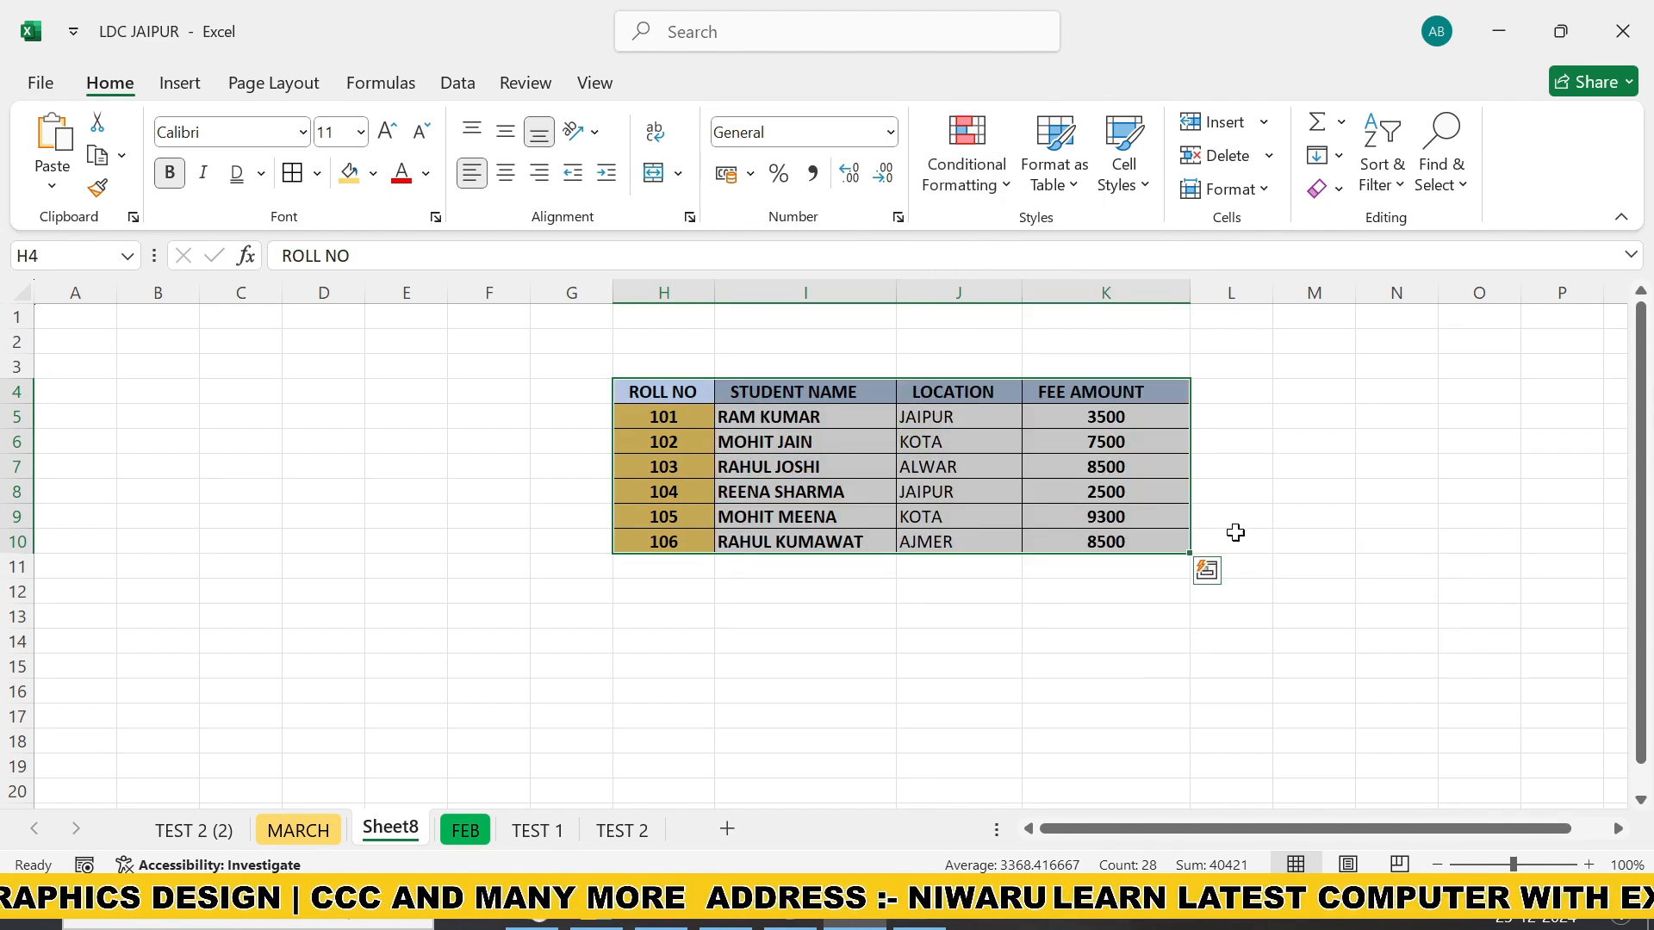
left_click(850, 614)
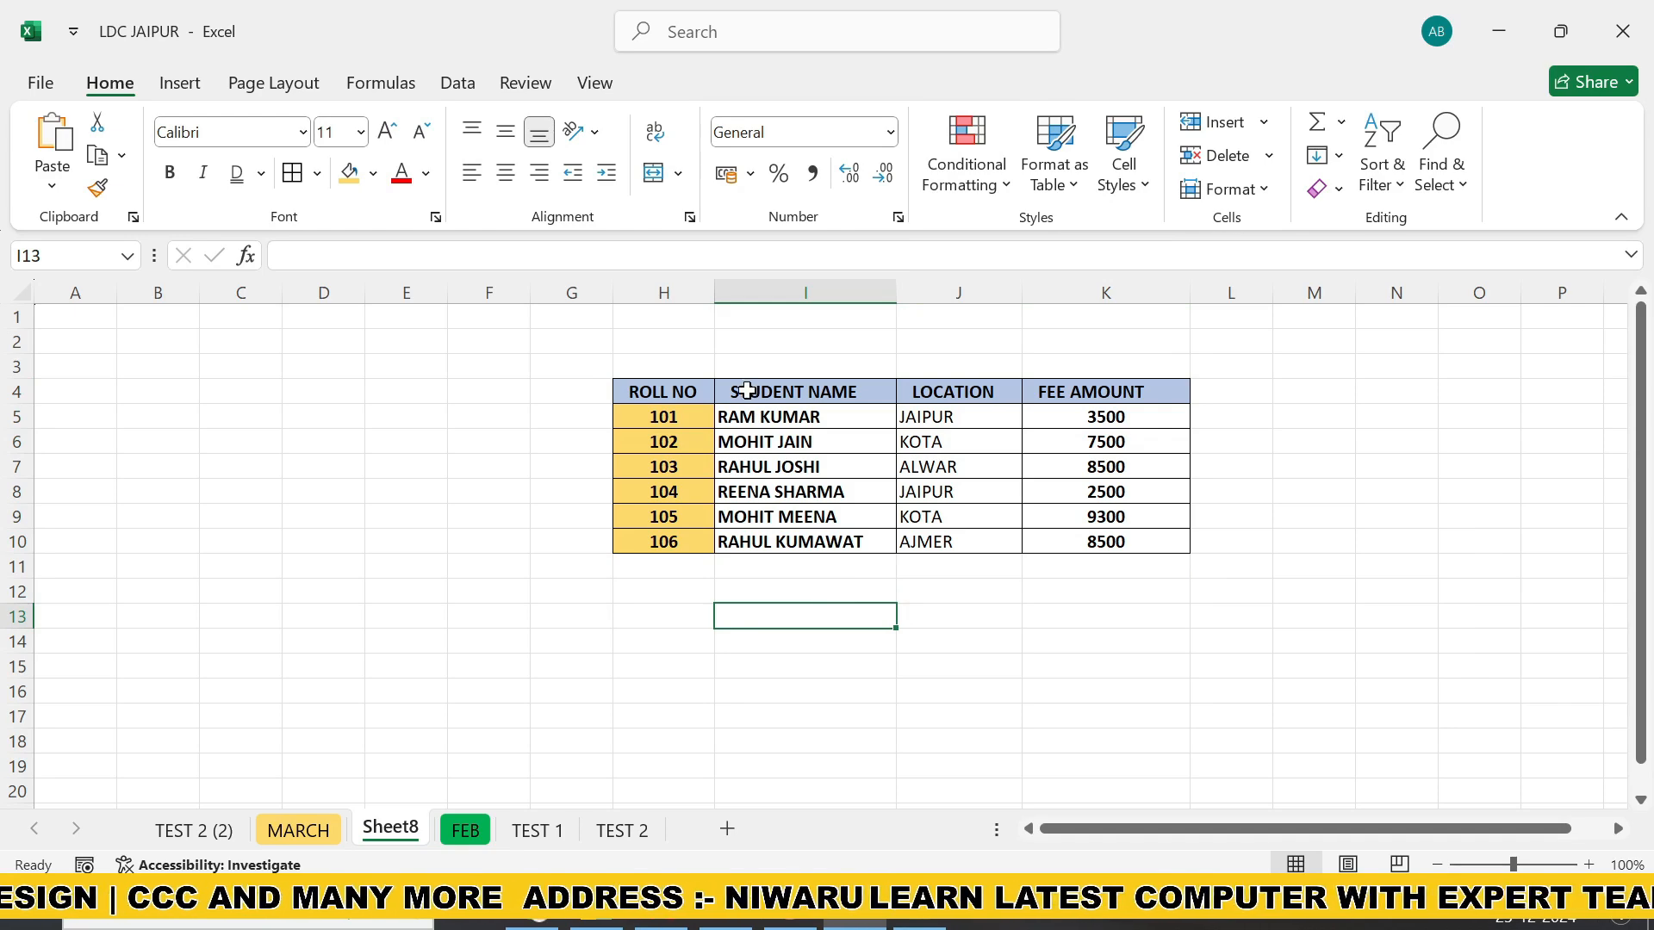
Set up a Less Than highlight rule on the fee amounts K5:K10 with 3500 as the limit.
left_click_drag(1063, 414, 1083, 543)
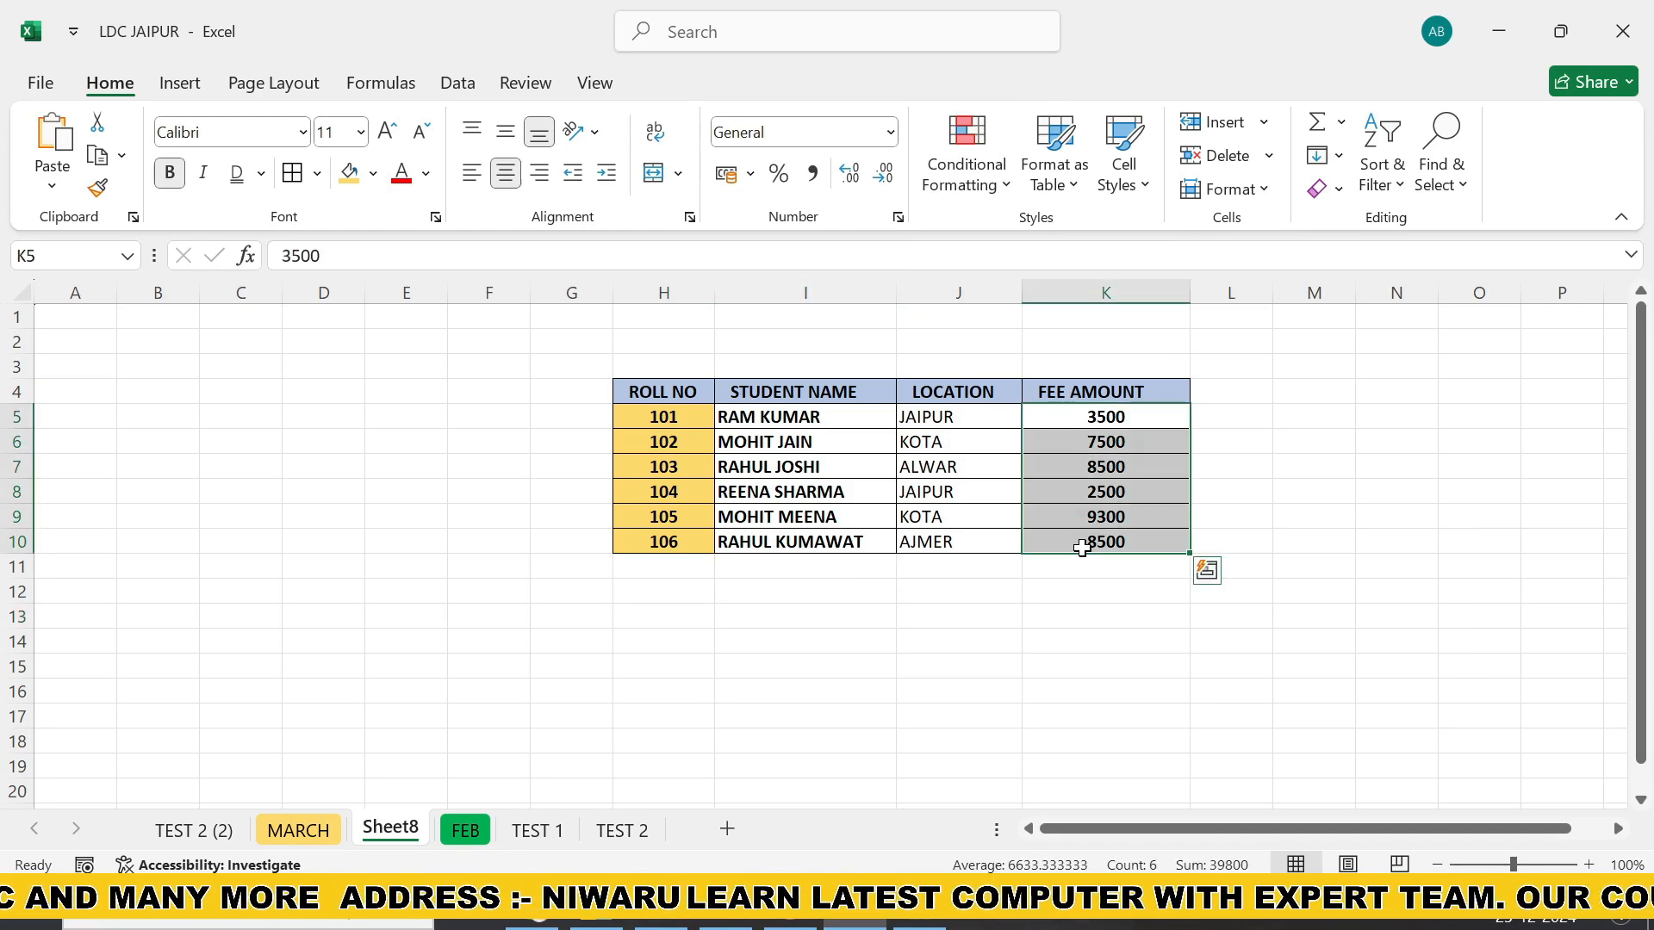
left_click(967, 163)
mouse_move(1085, 249)
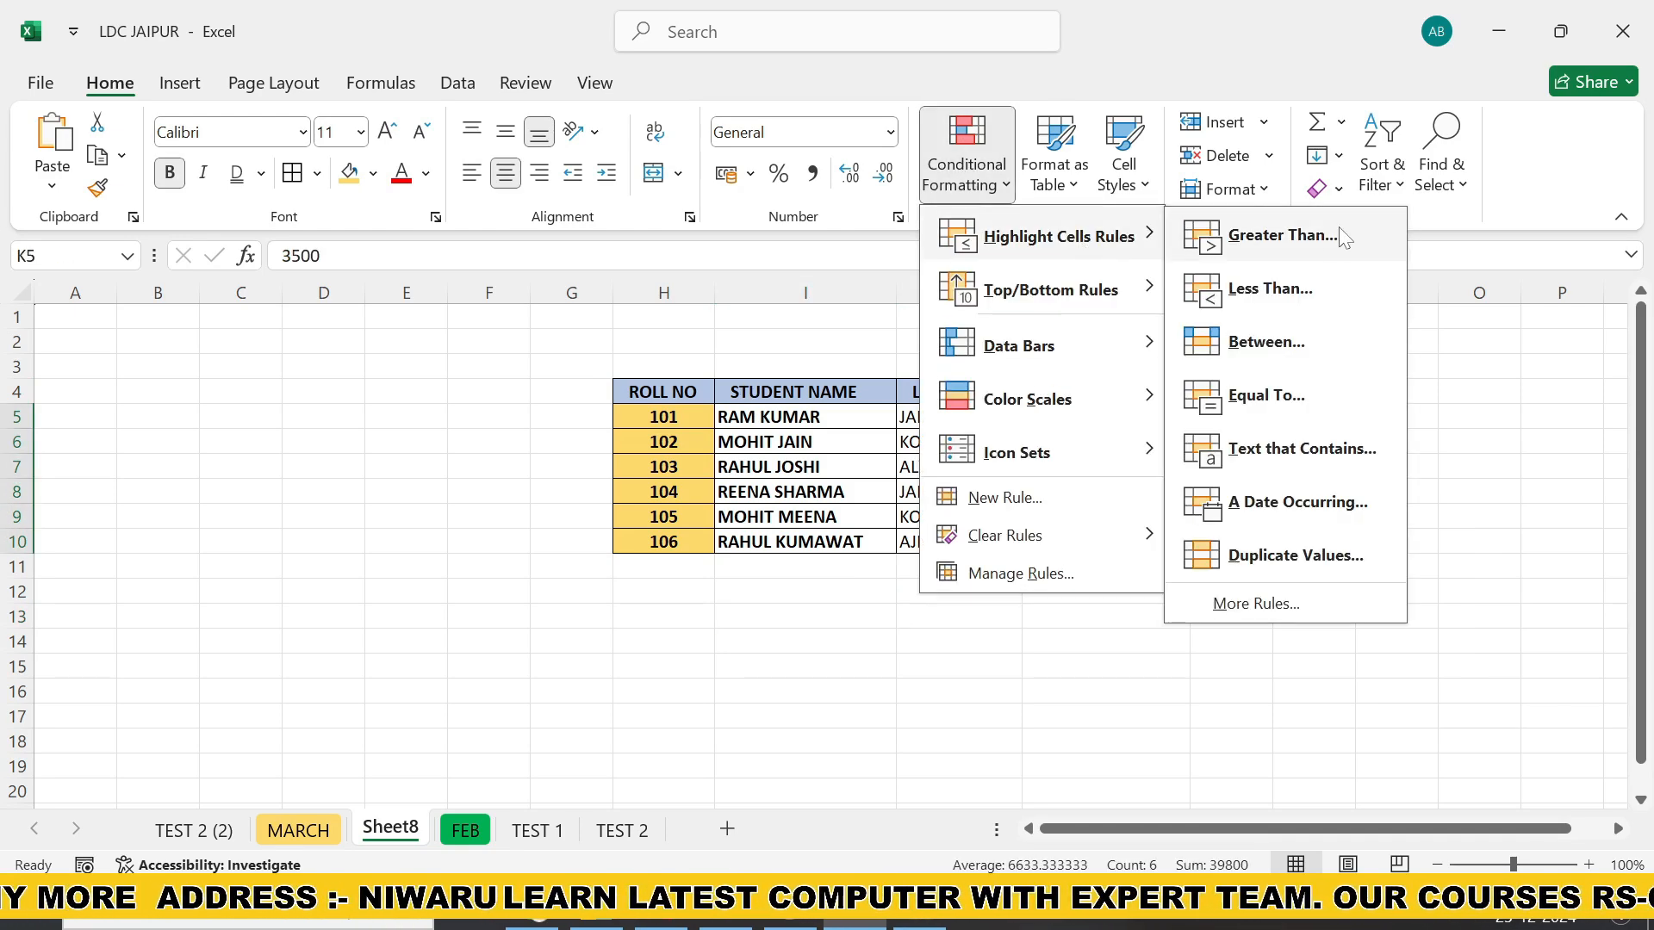
left_click(1266, 288)
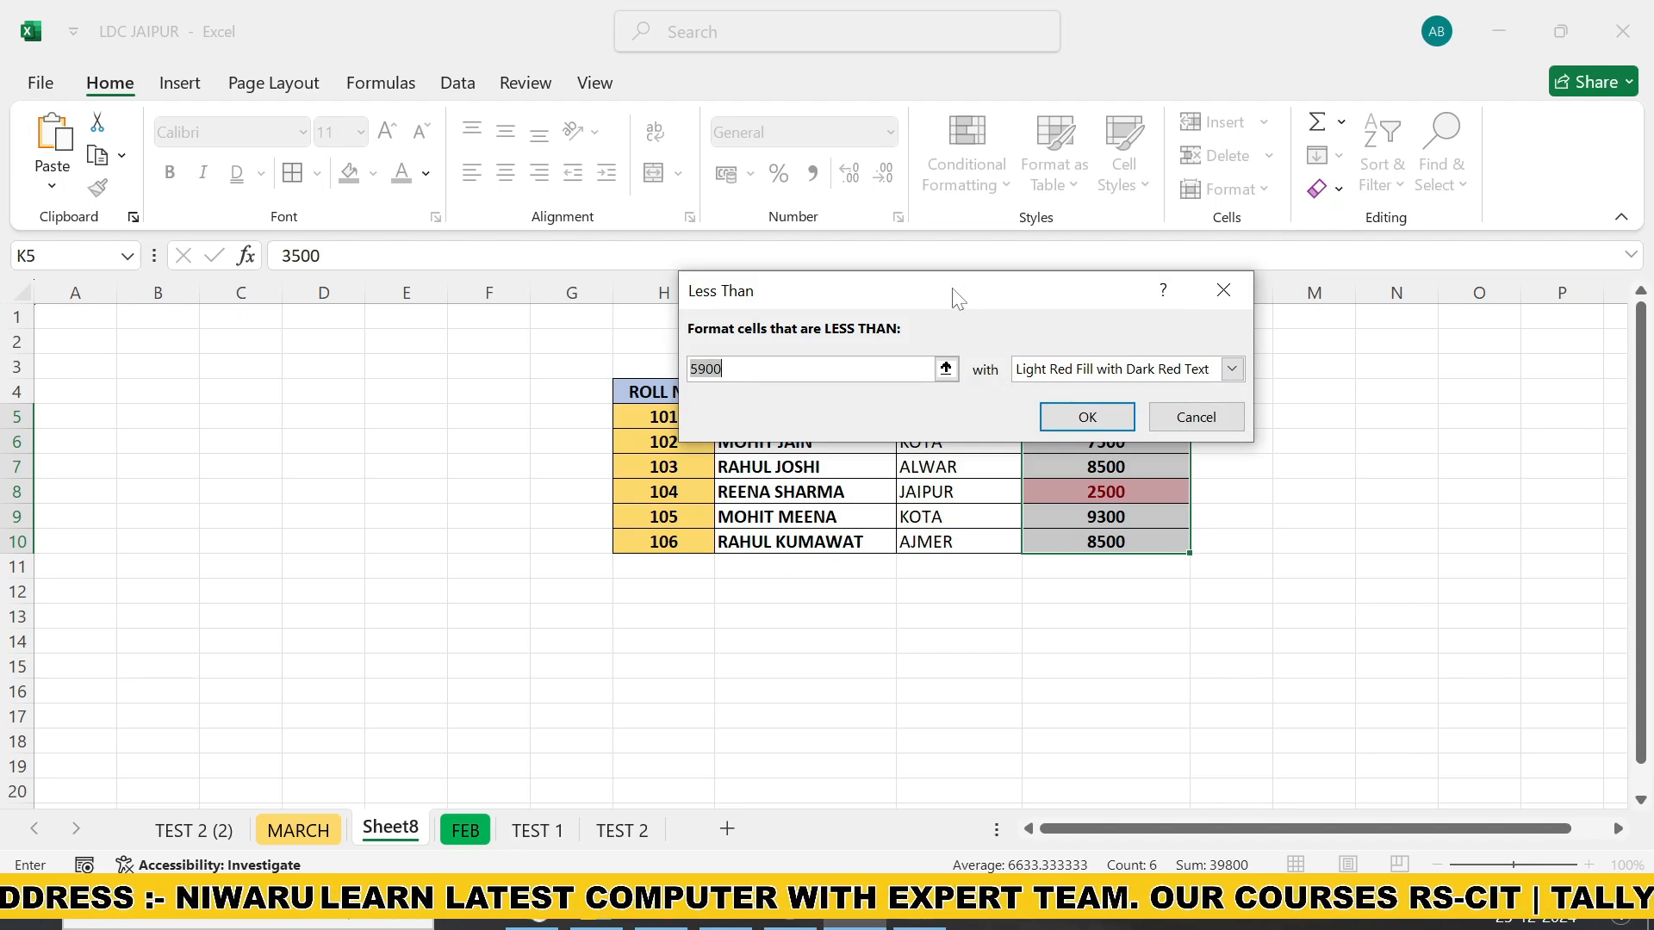
left_click_drag(953, 296, 769, 270)
key("BackSpace")
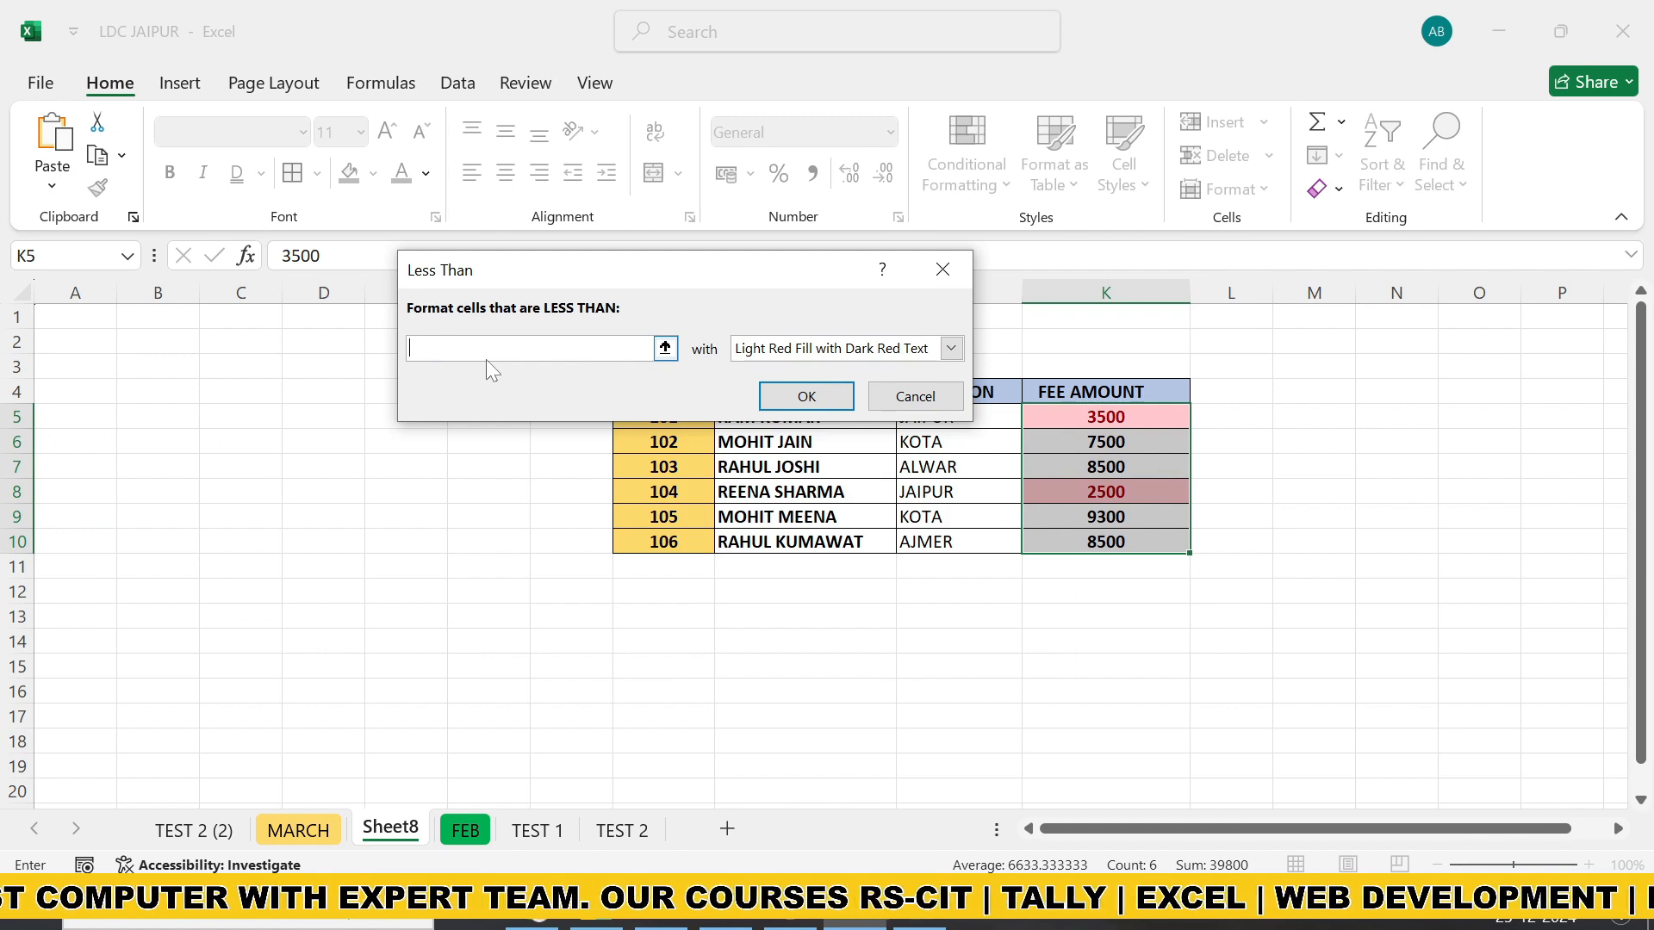
type("3500")
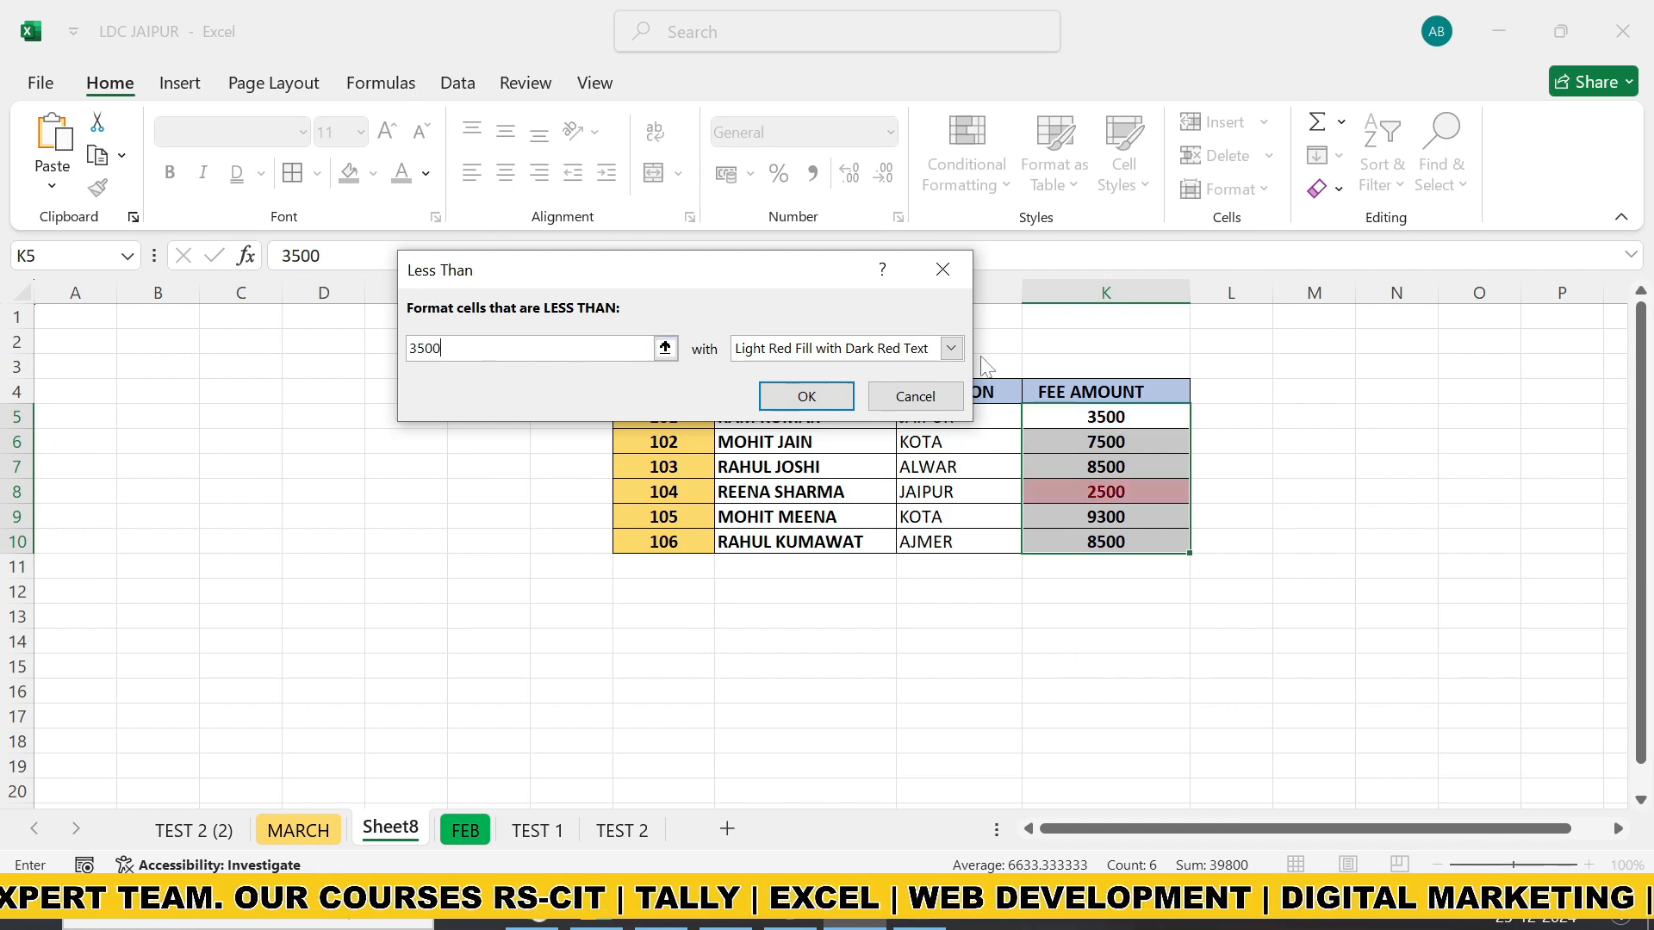
Give the less-than rule a custom format with a light green fill and apply it.
left_click(951, 348)
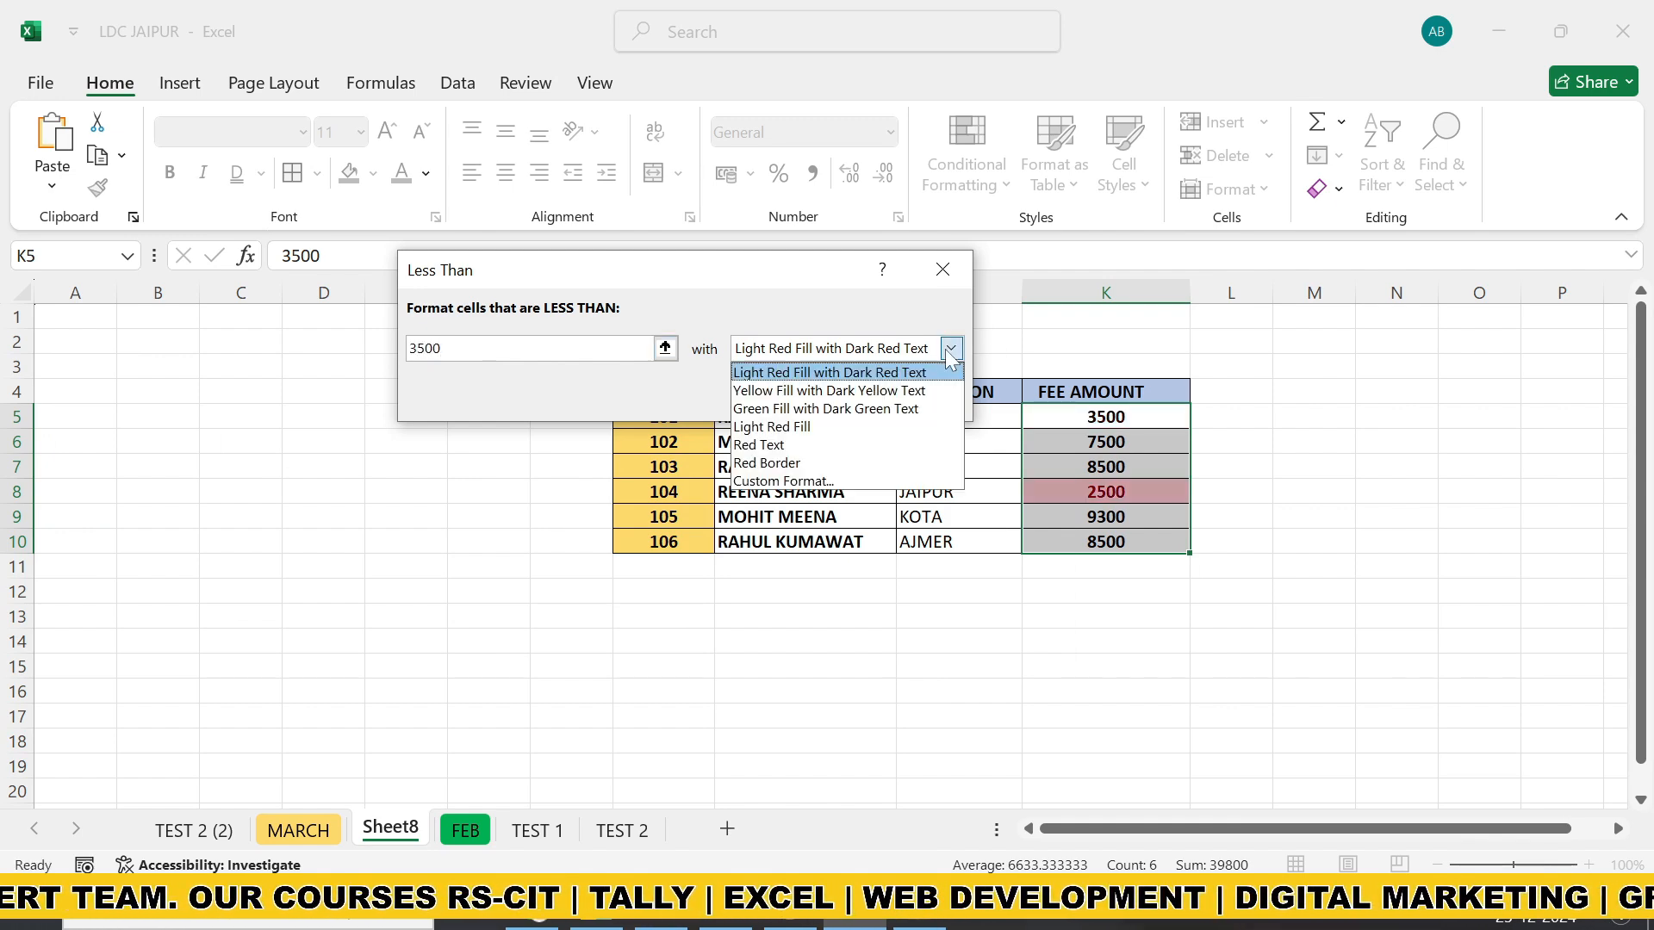
left_click(784, 481)
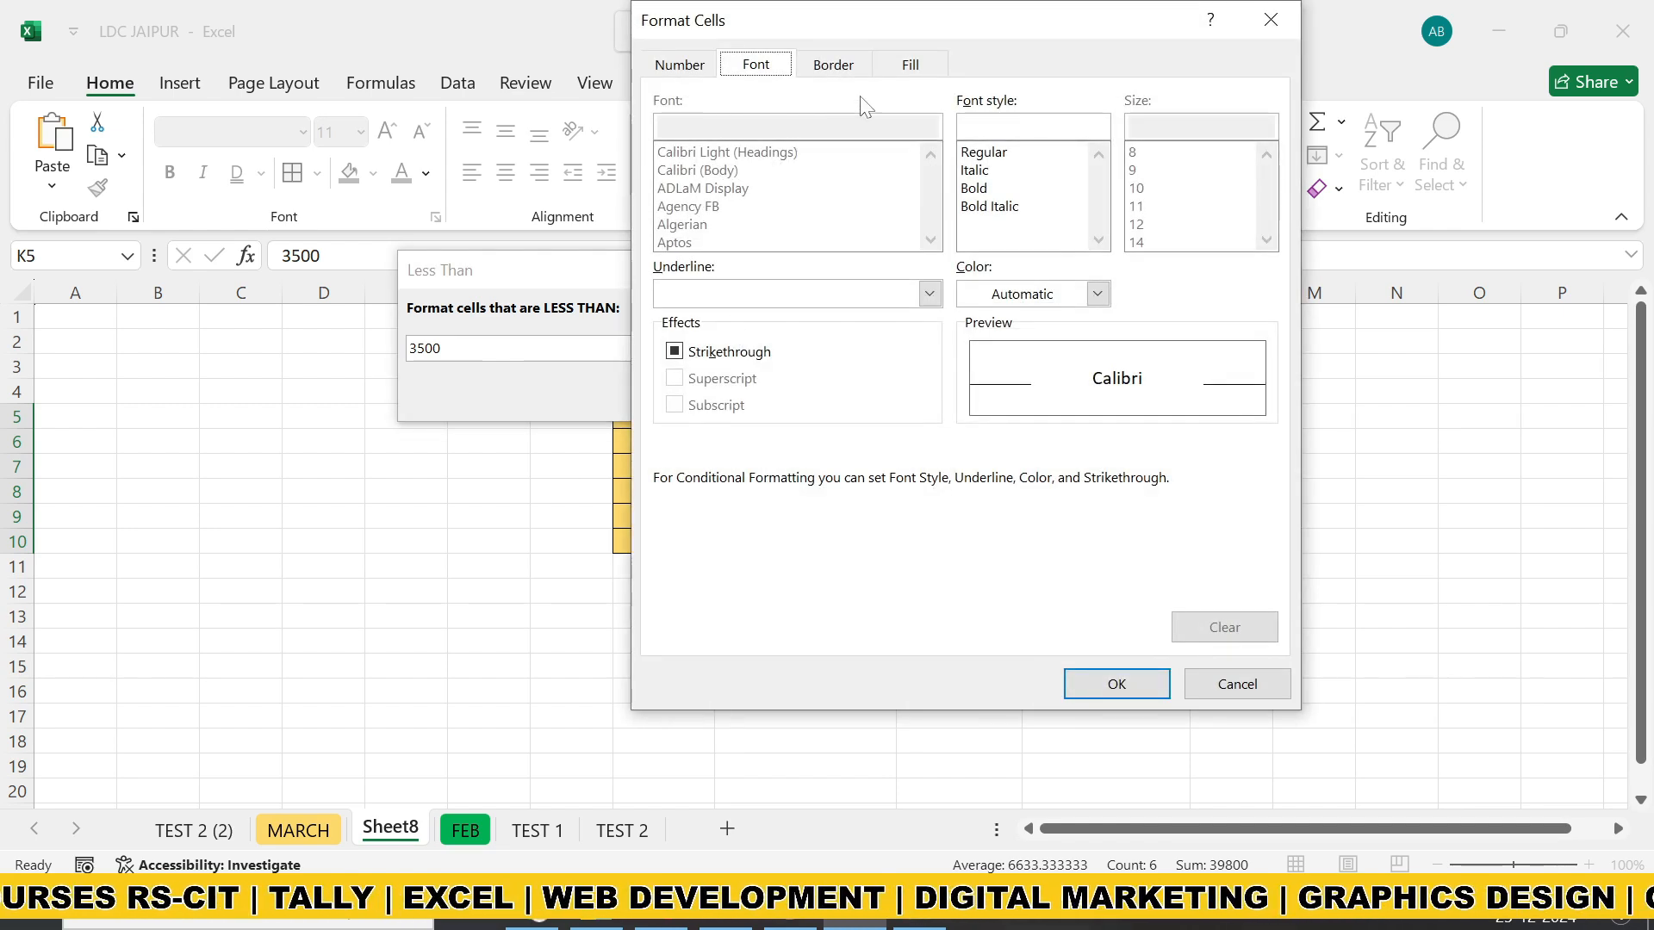
left_click(906, 67)
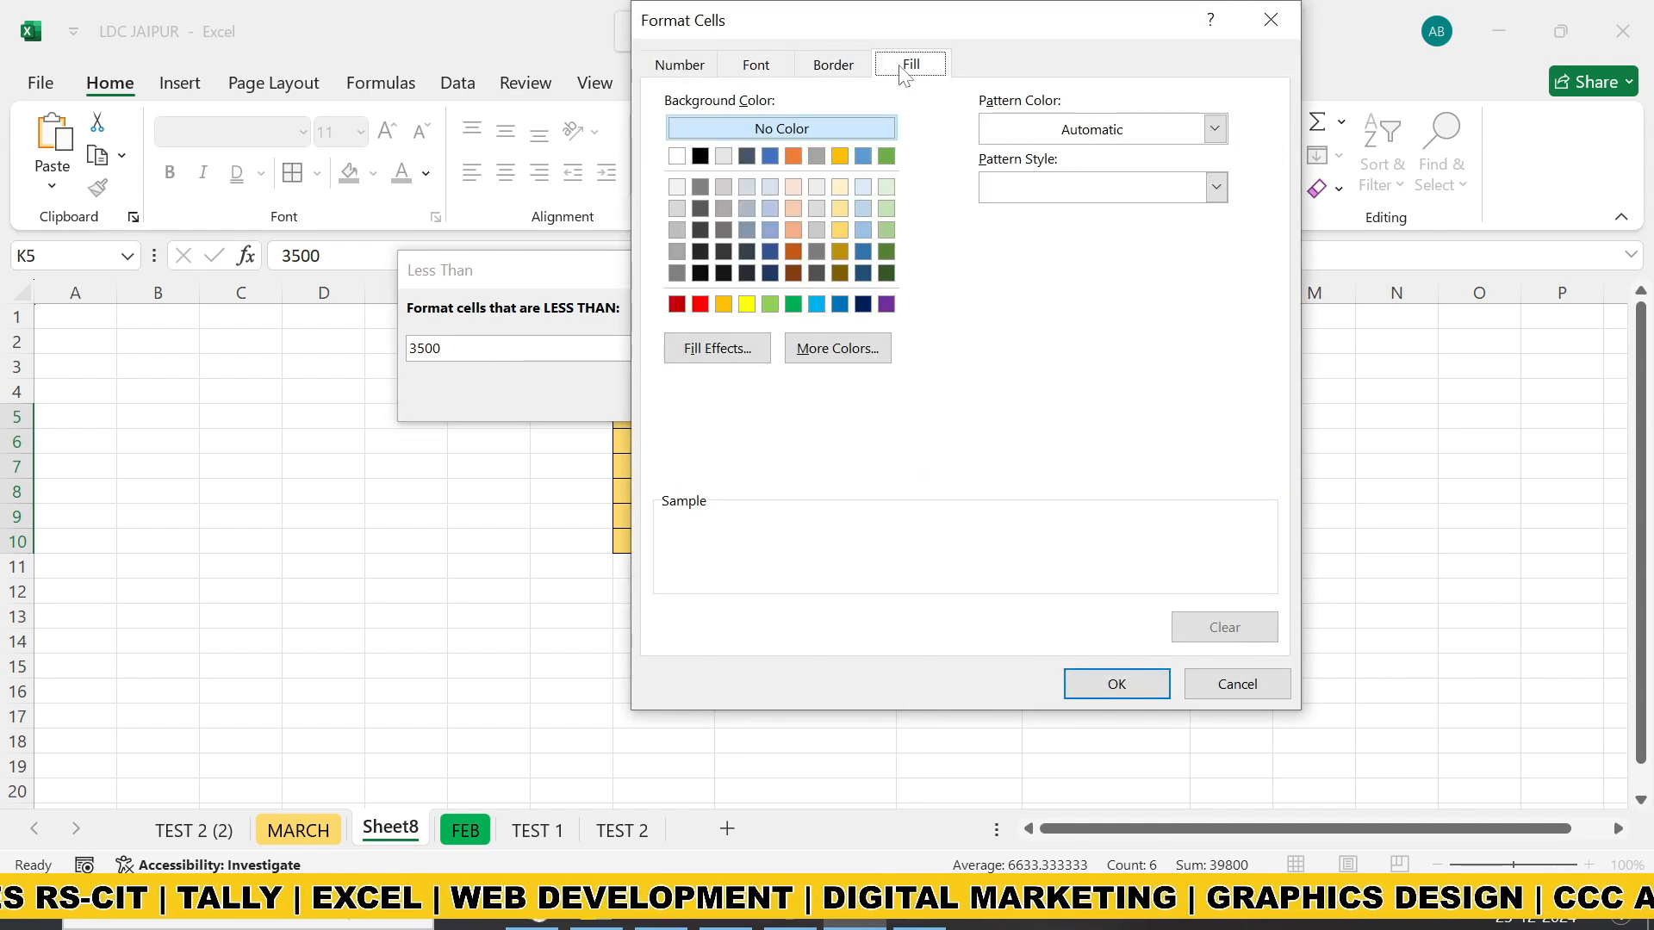
left_click(887, 304)
left_click(770, 304)
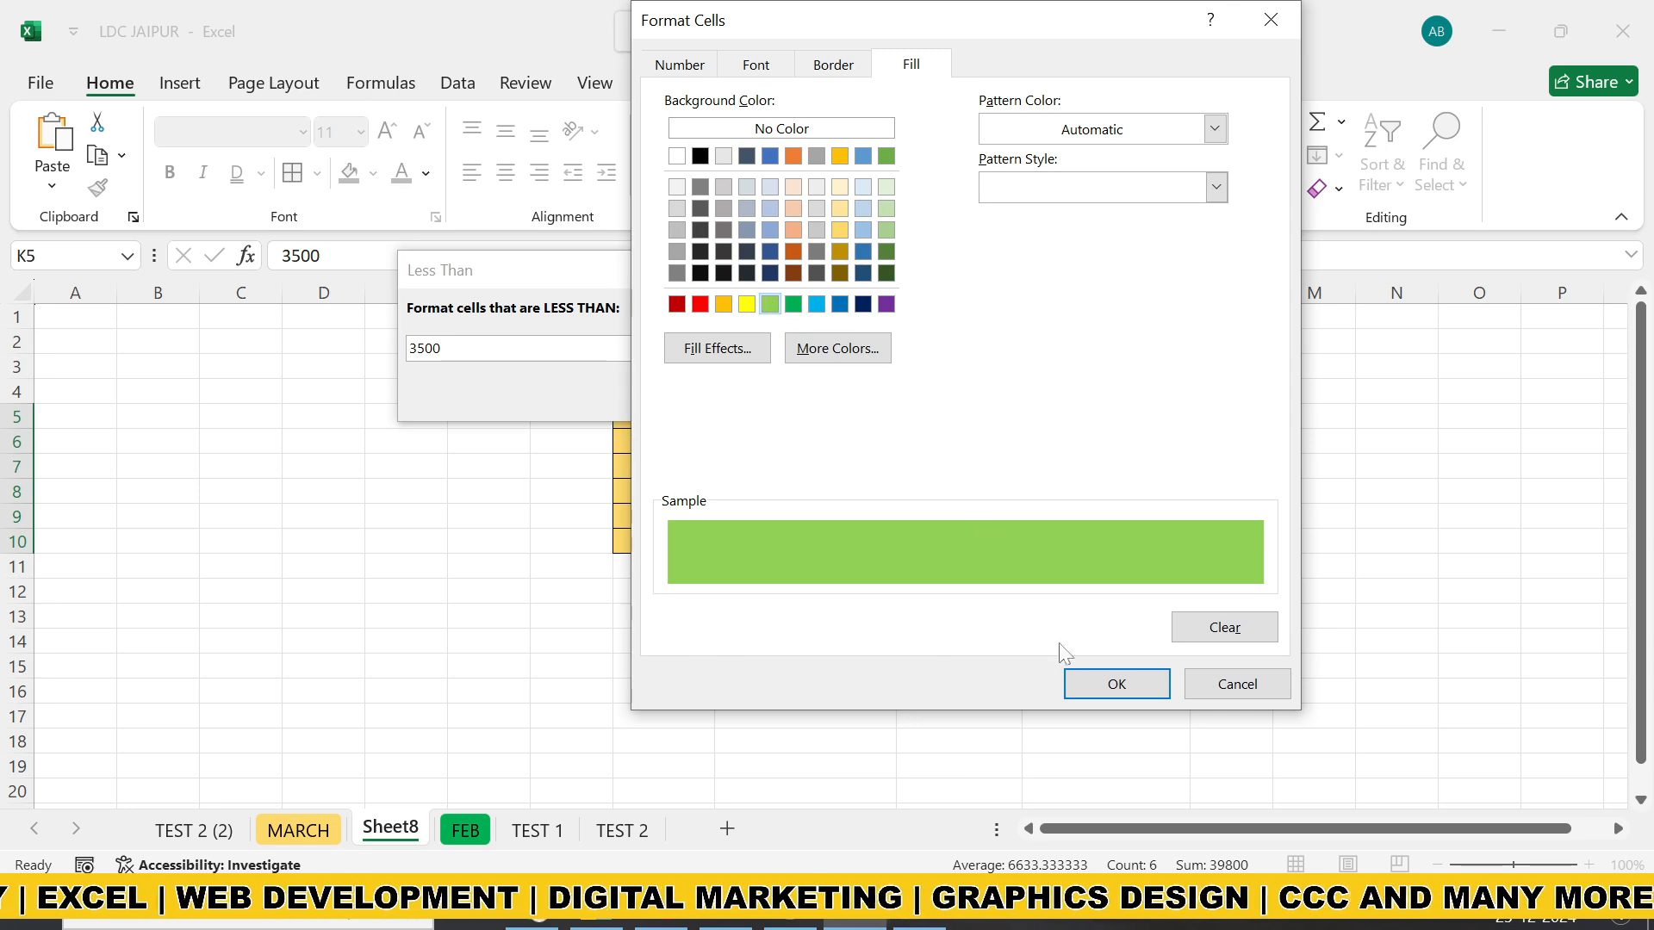
left_click(1101, 689)
left_click(804, 397)
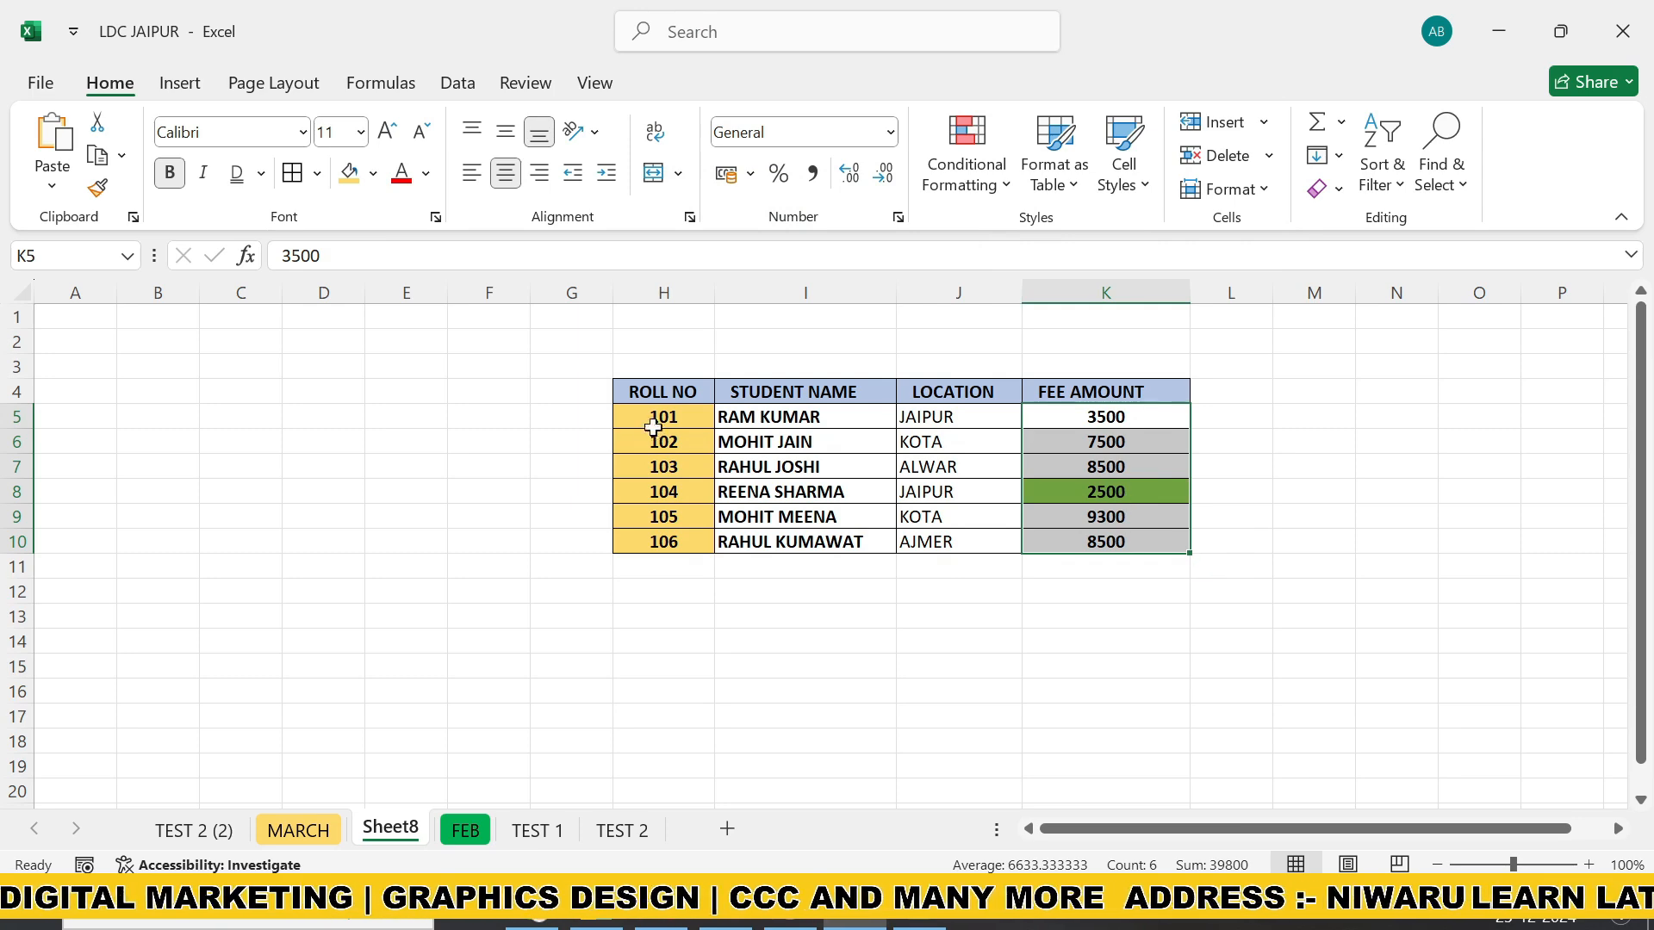
Highlight fee amounts in K5:K10 between 2500 and 7600 with Yellow Fill with Dark Yellow Text.
left_click(988, 192)
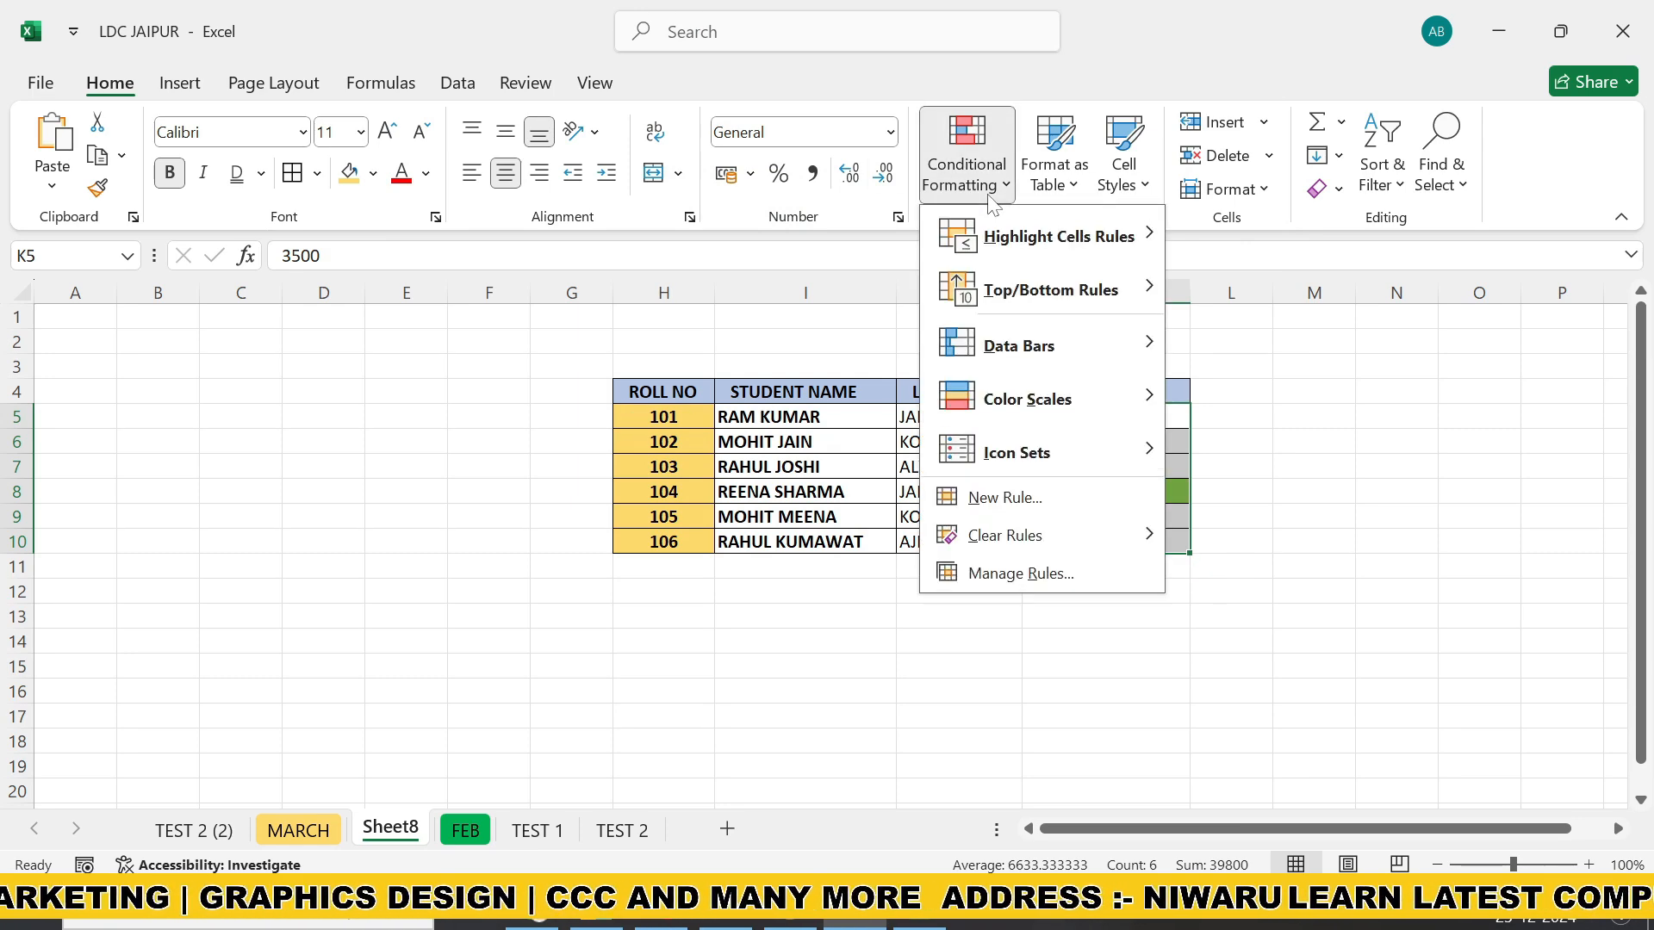
mouse_move(969, 236)
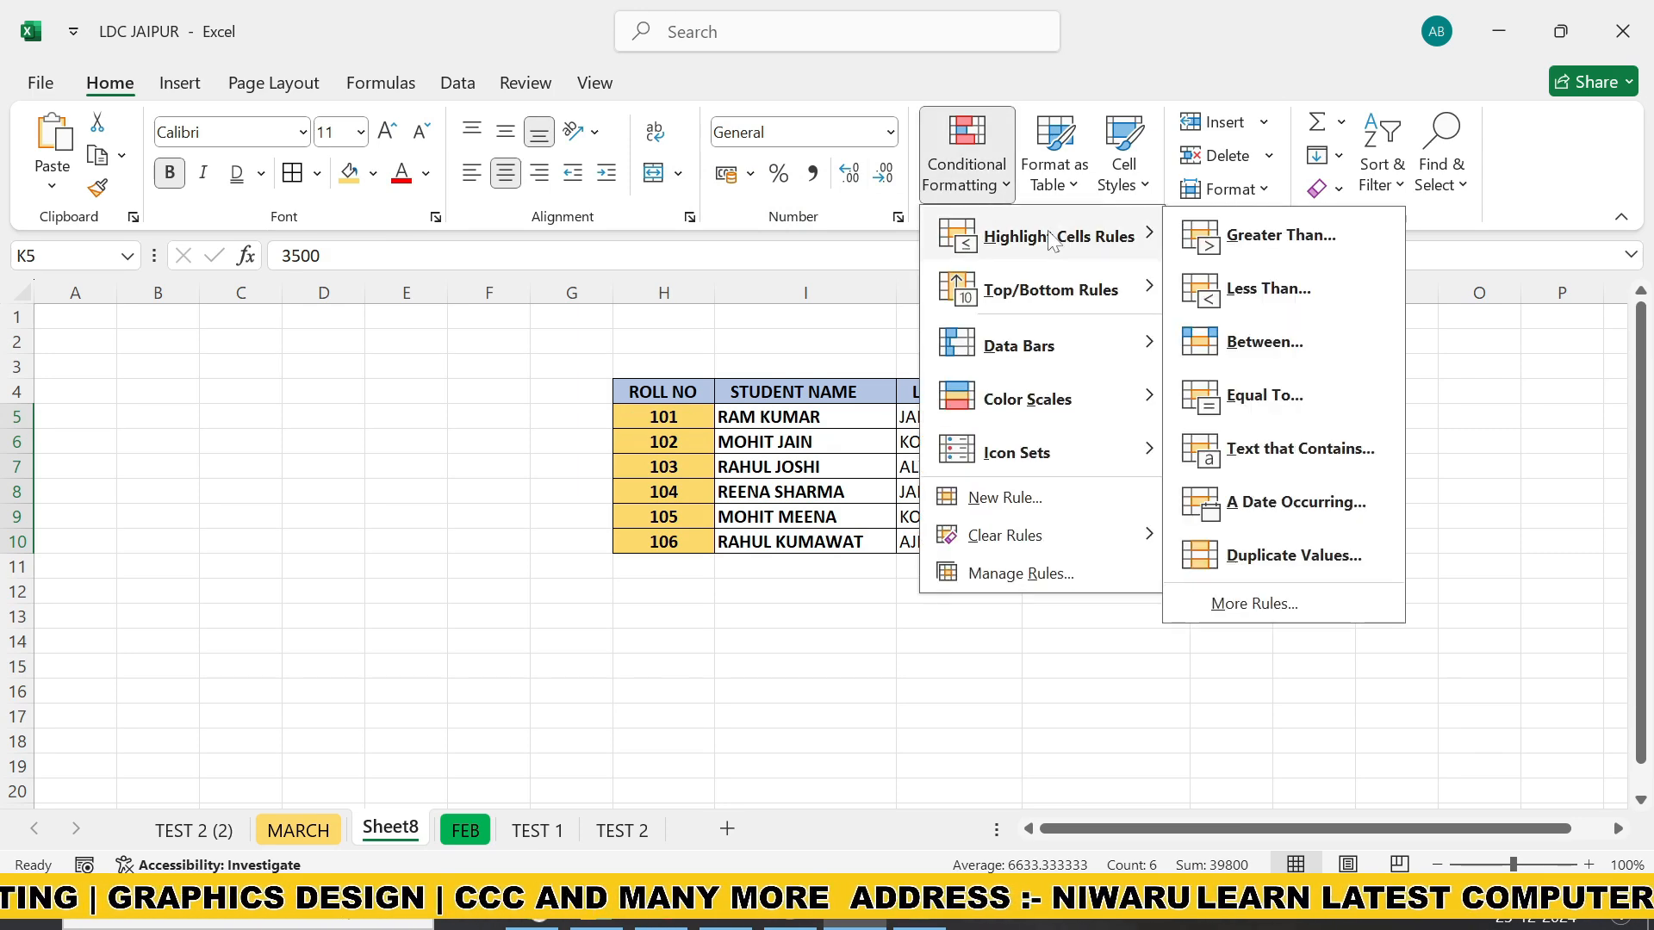
left_click(1238, 342)
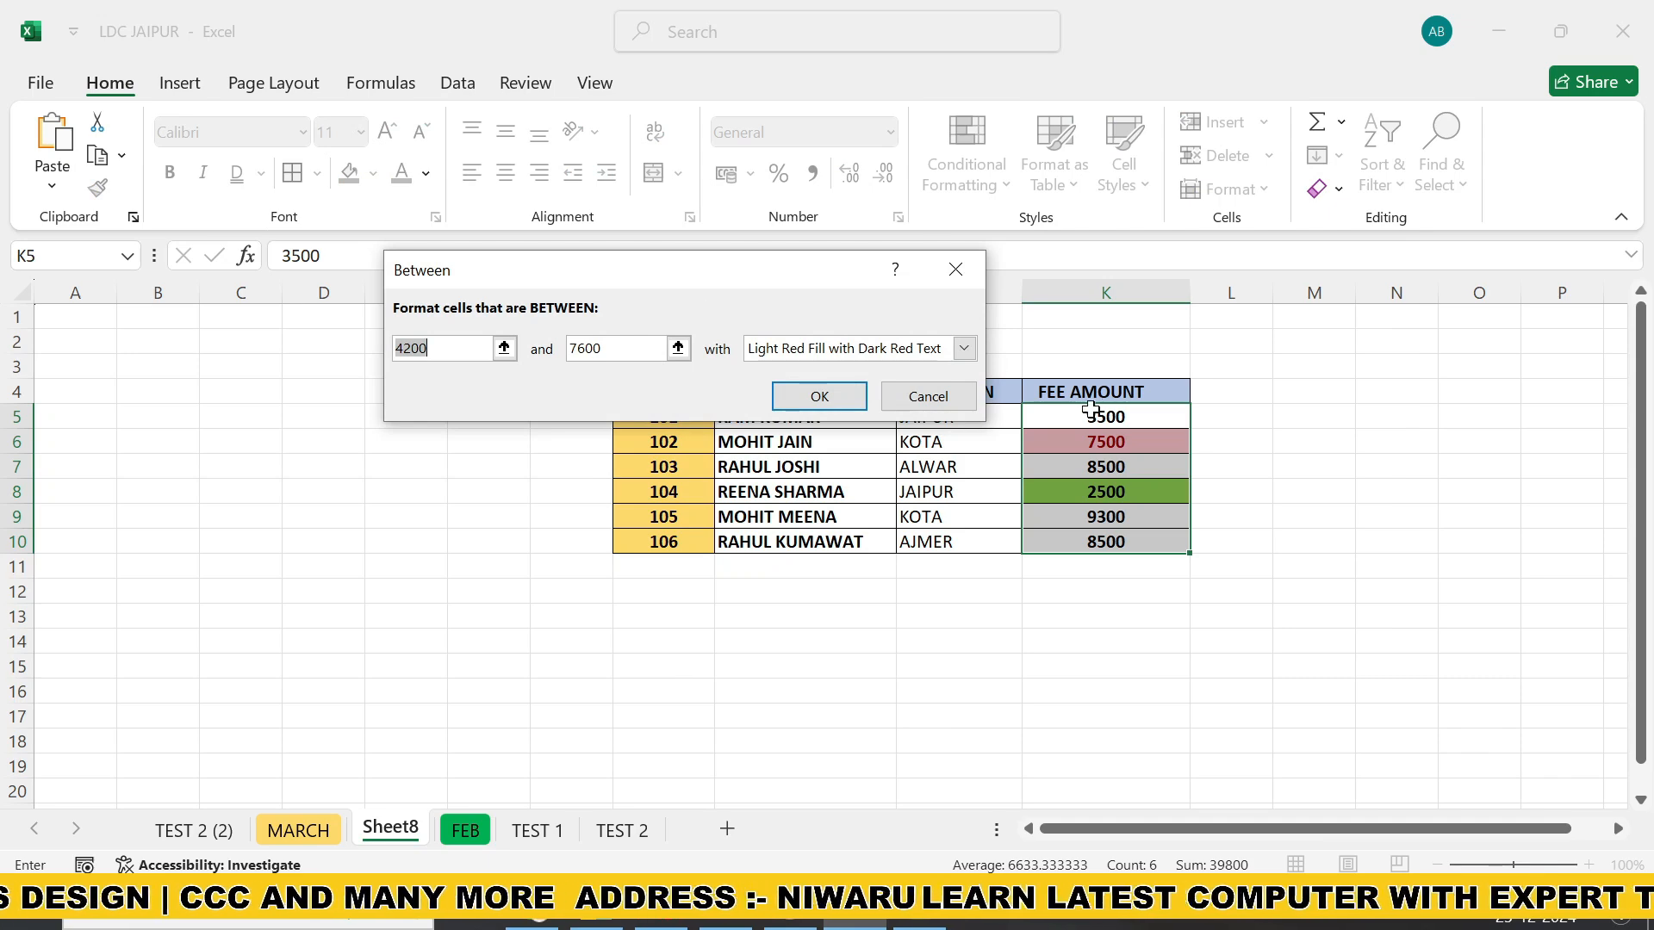
left_click_drag(1087, 416, 1090, 541)
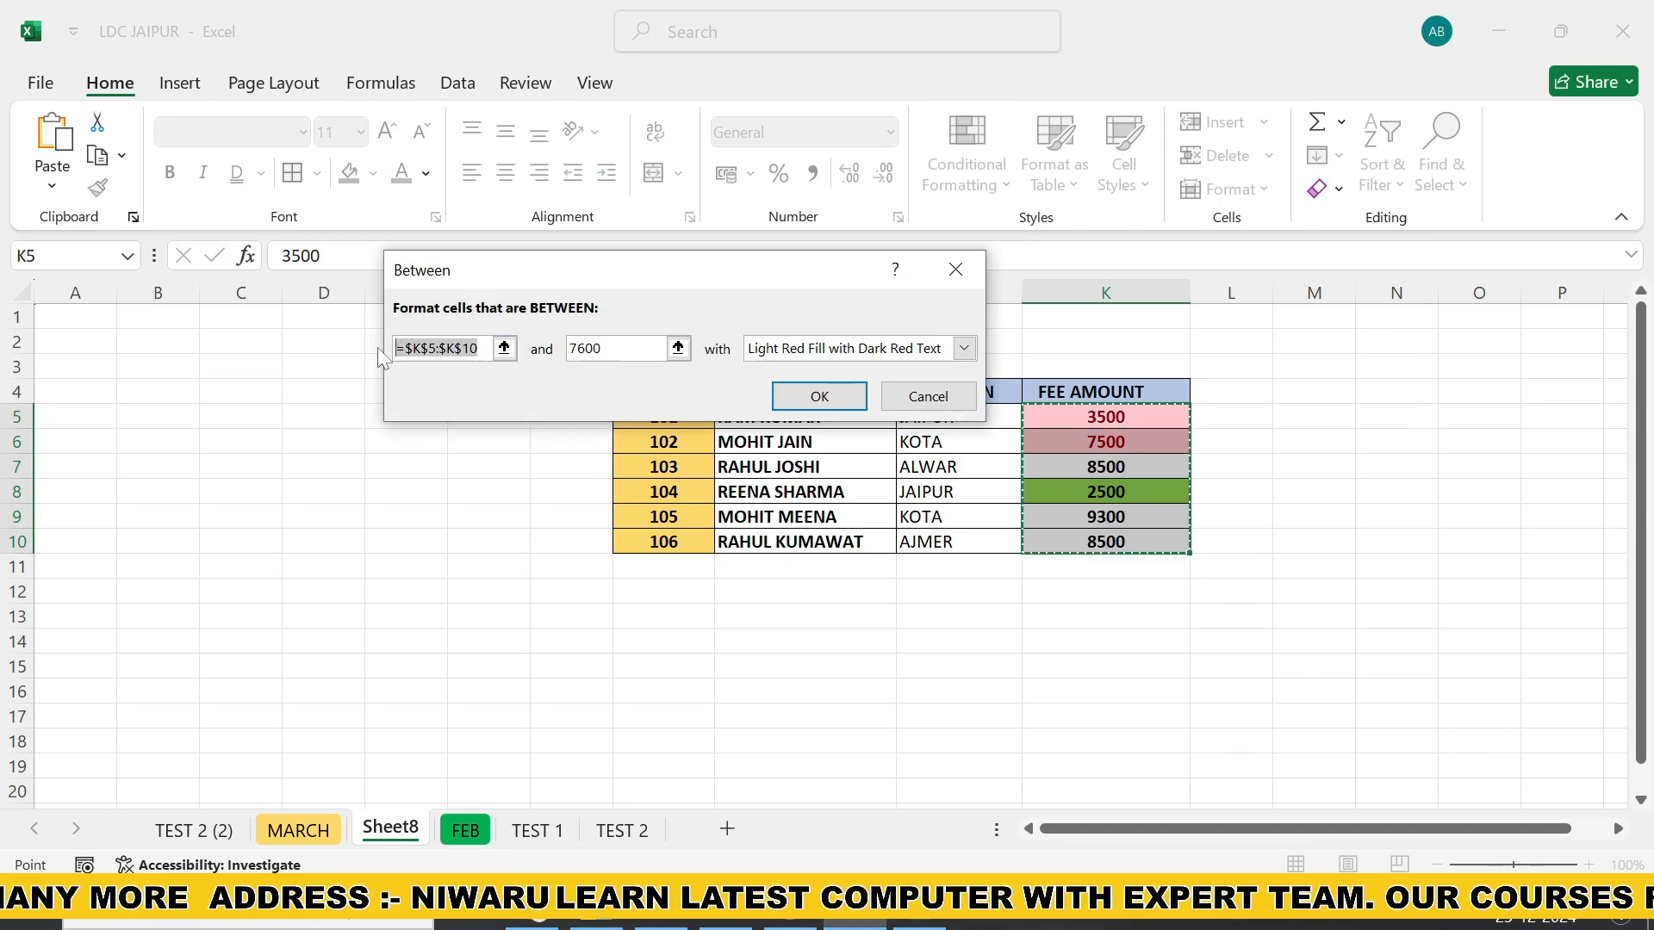
key("BackSpace")
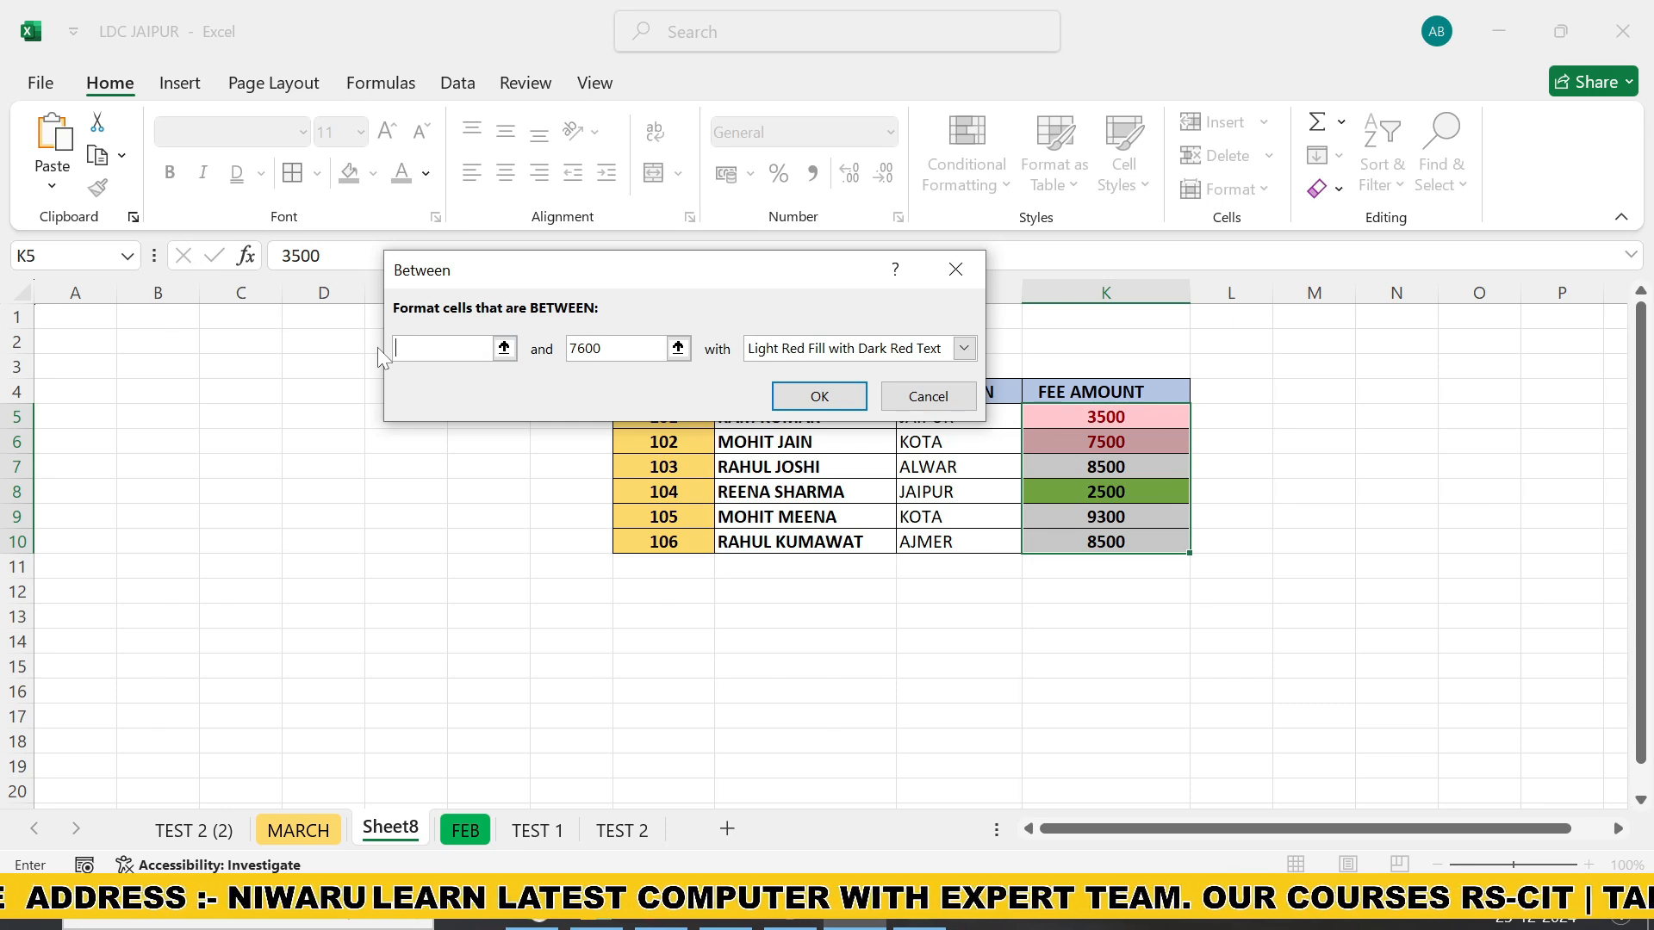
type("2500")
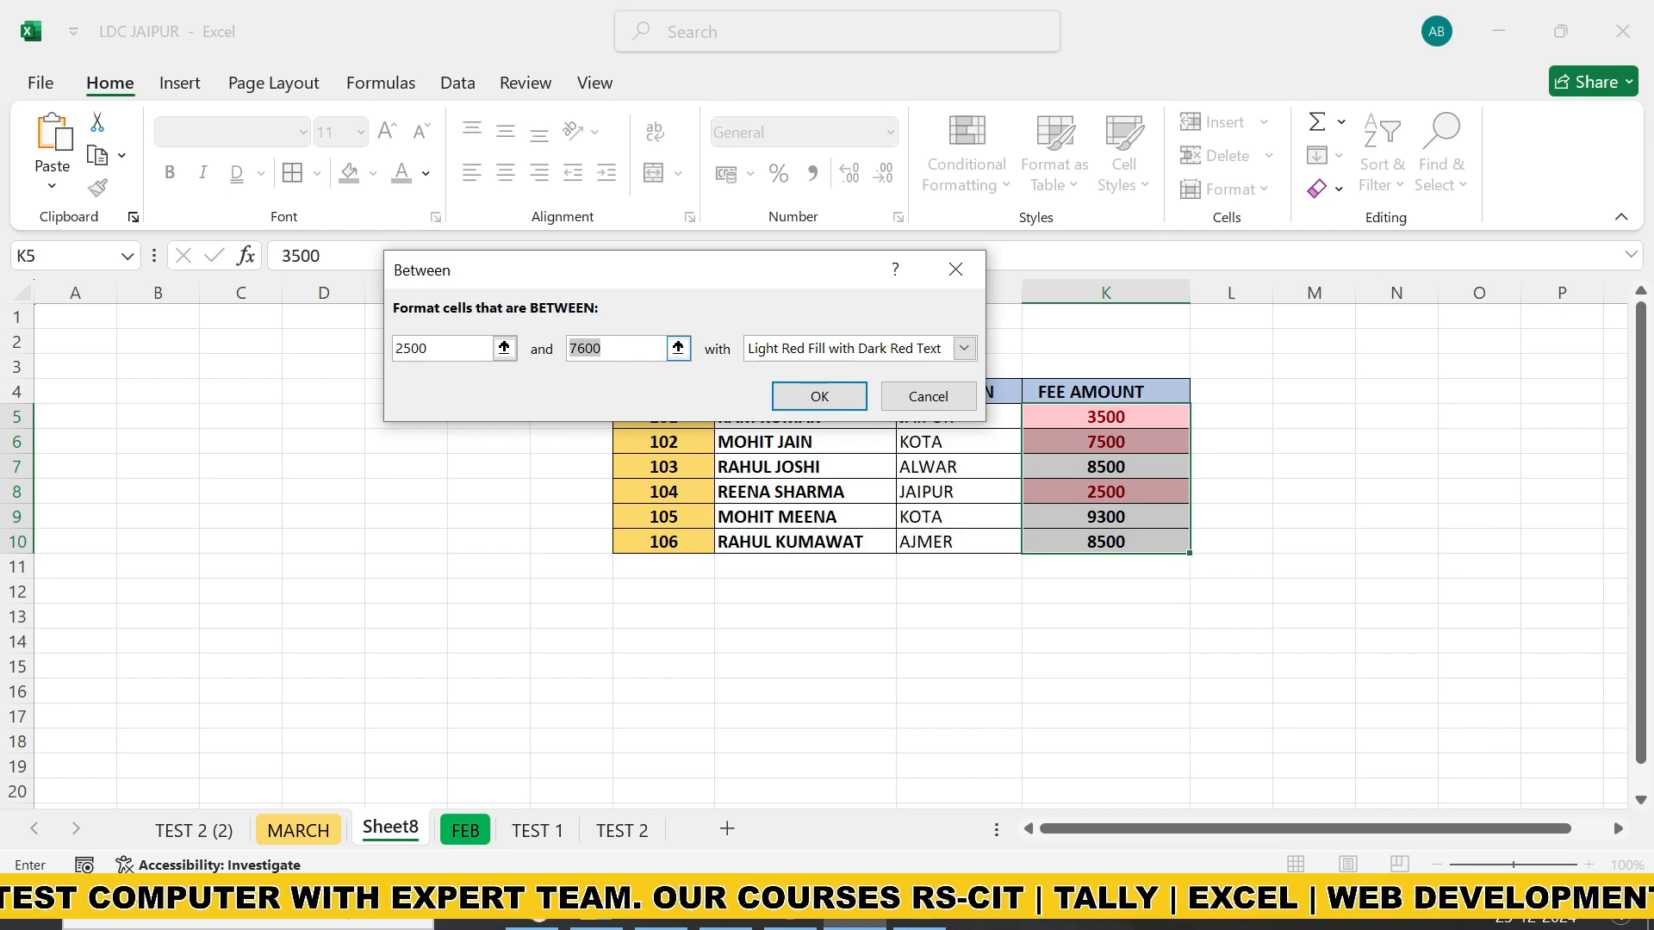
left_click(964, 348)
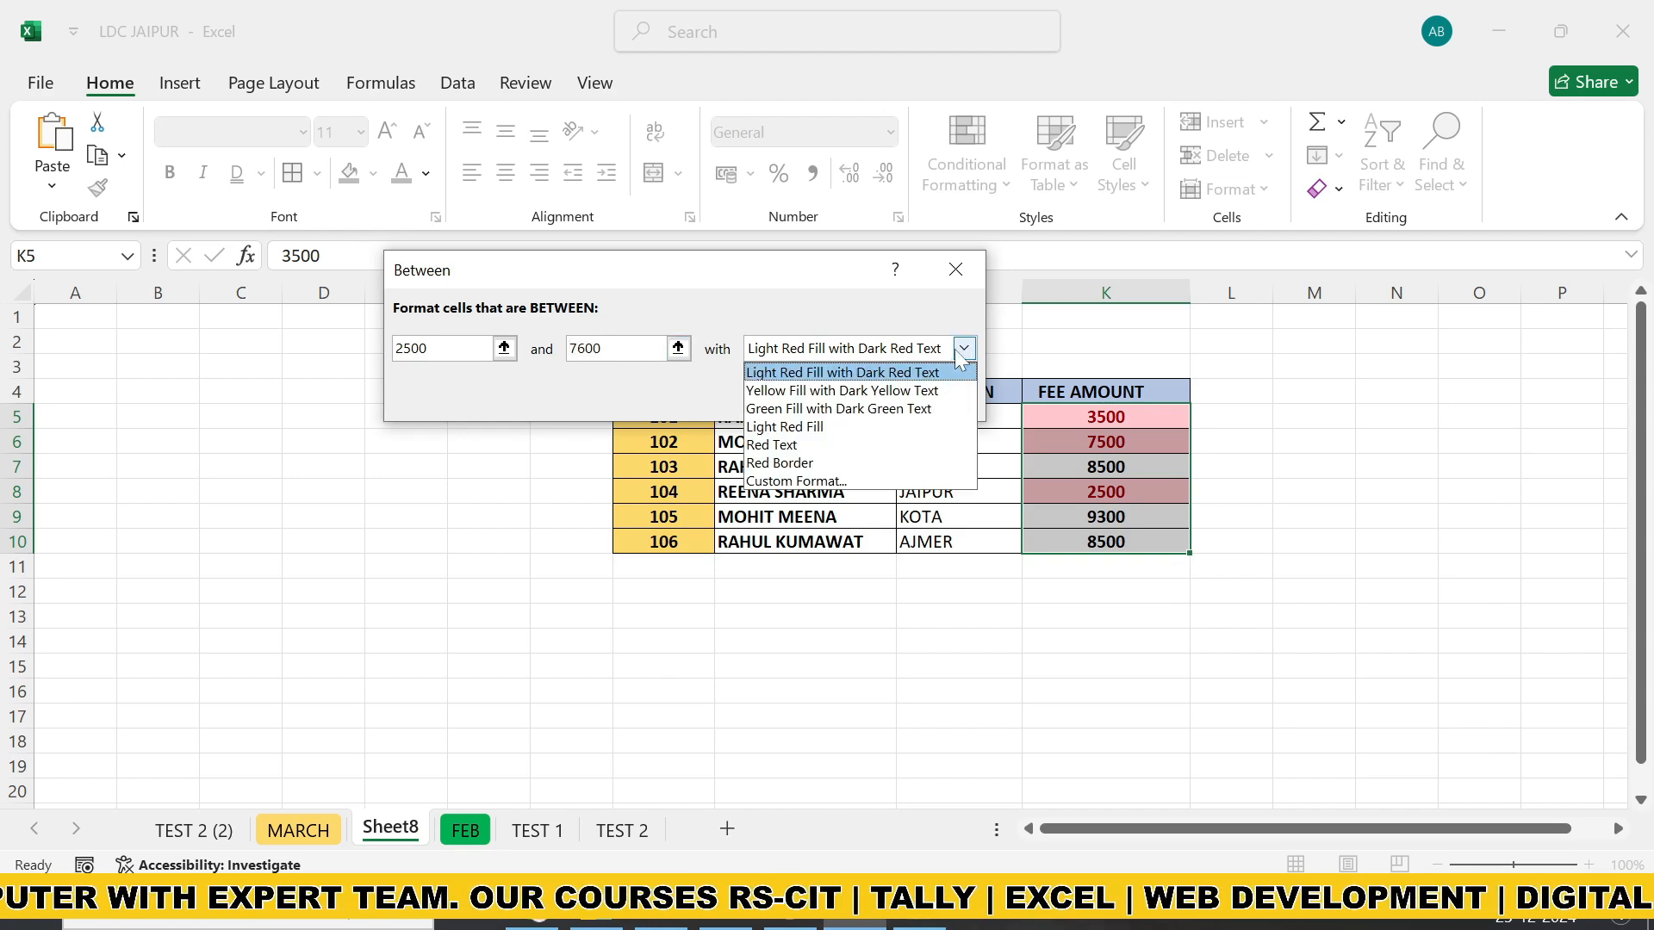
left_click(845, 390)
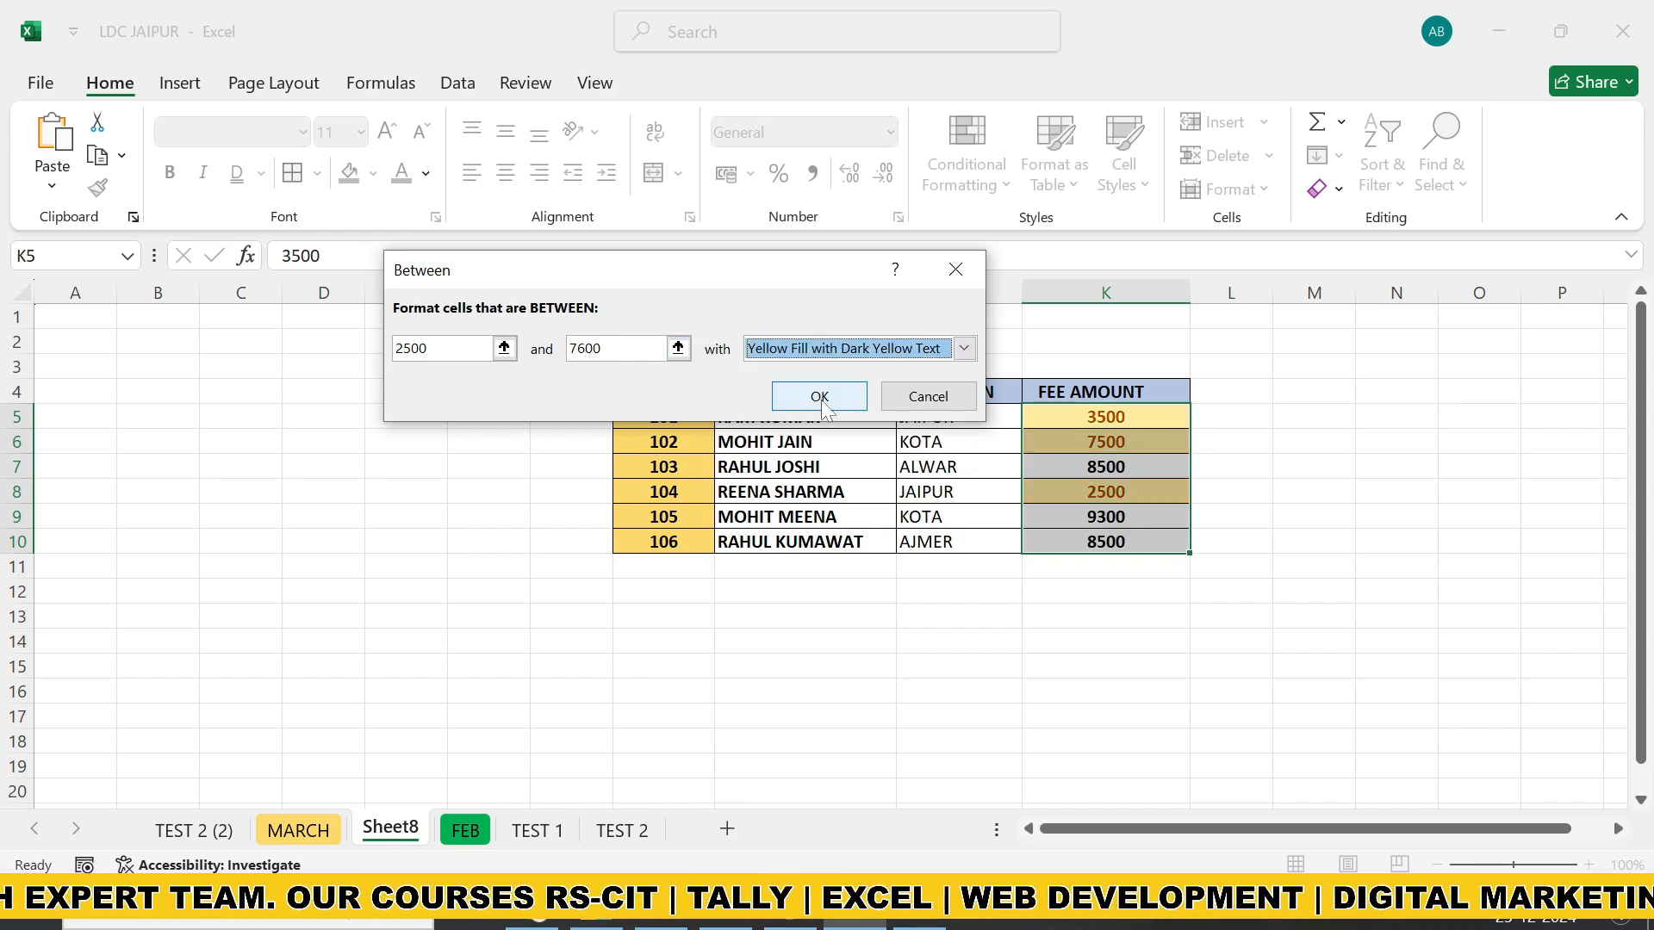
left_click_drag(552, 270, 533, 186)
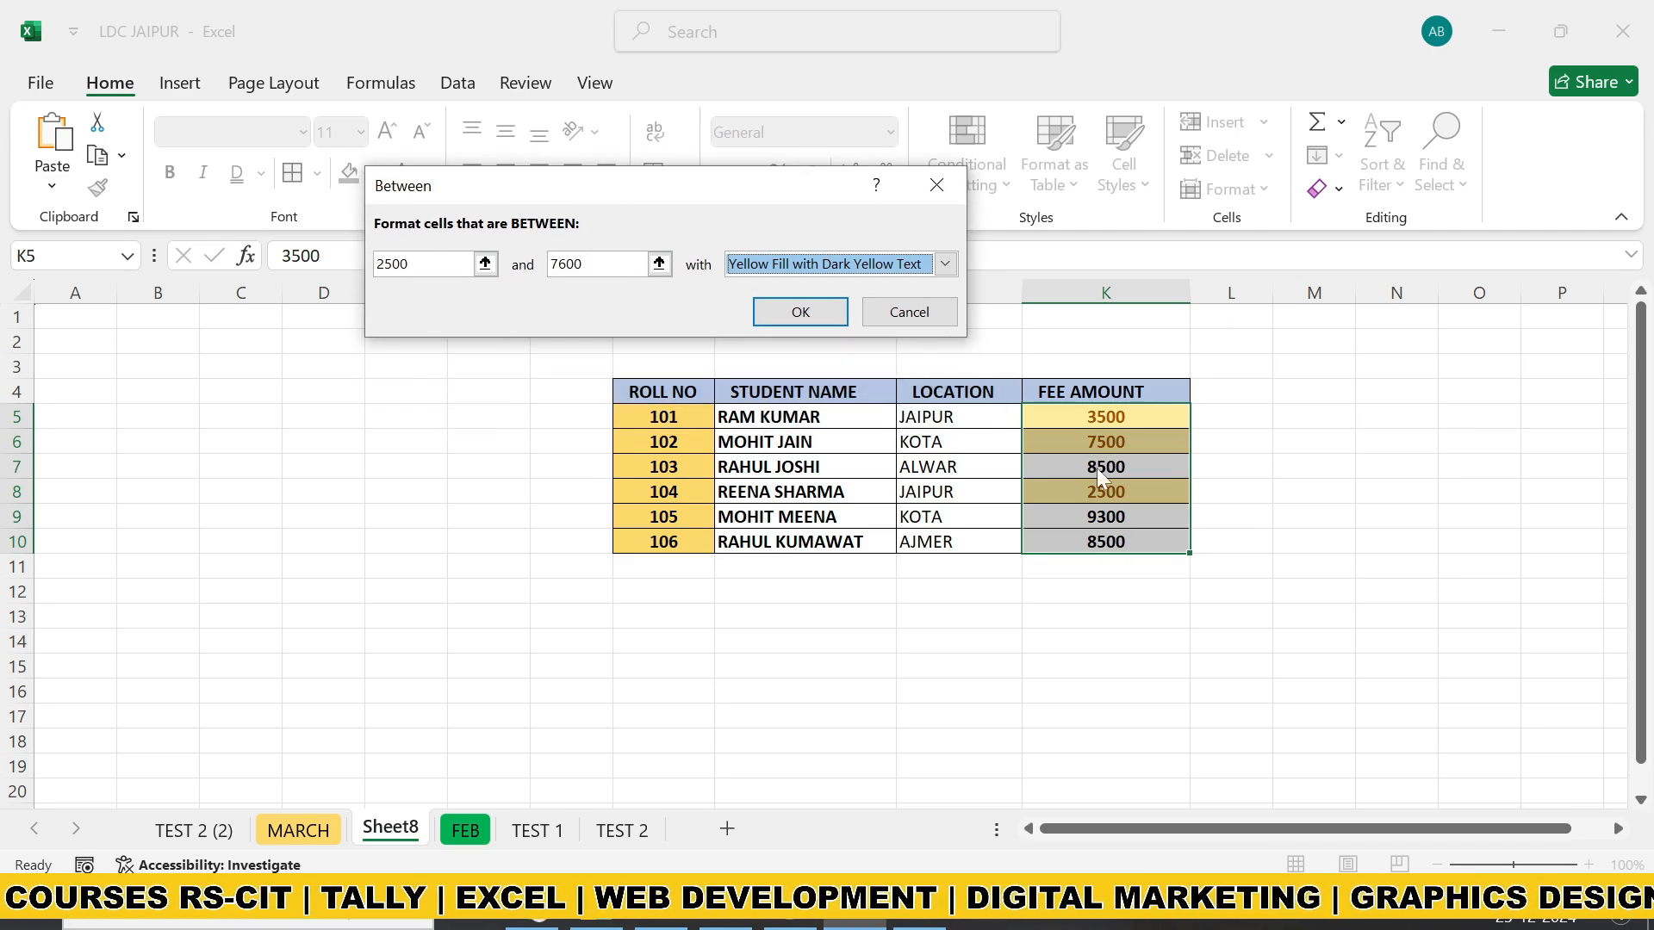
left_click(832, 322)
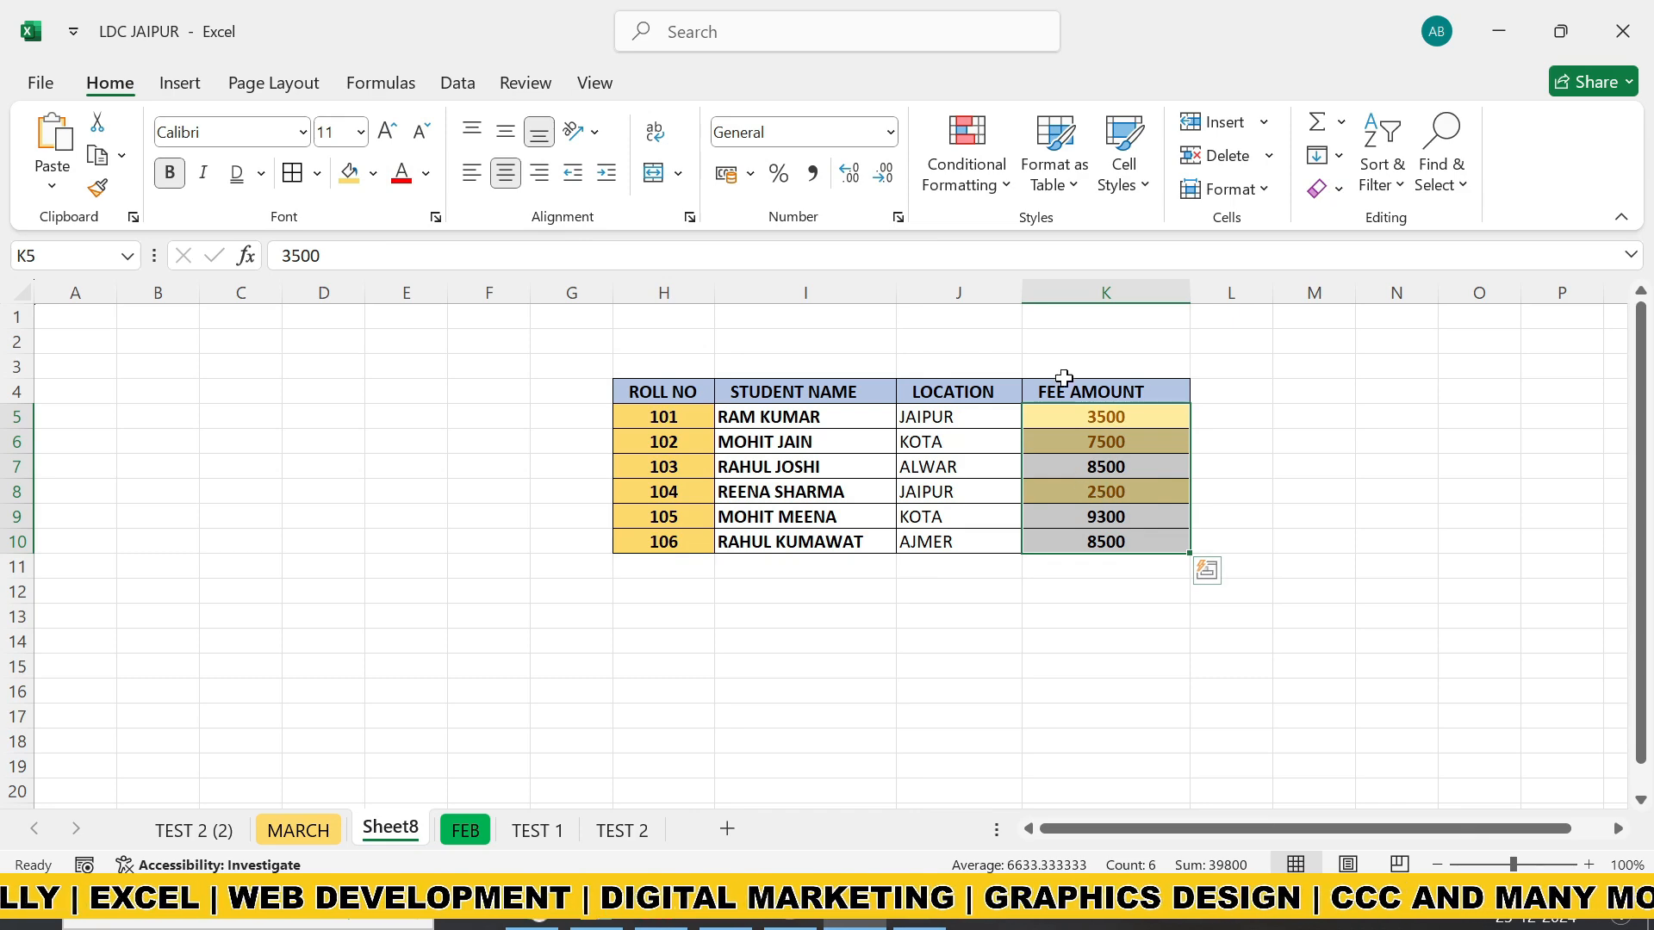
Highlight fee amounts in K5:K10 equal to 8500 using a custom format with an orange fill.
left_click(966, 151)
mouse_move(1146, 237)
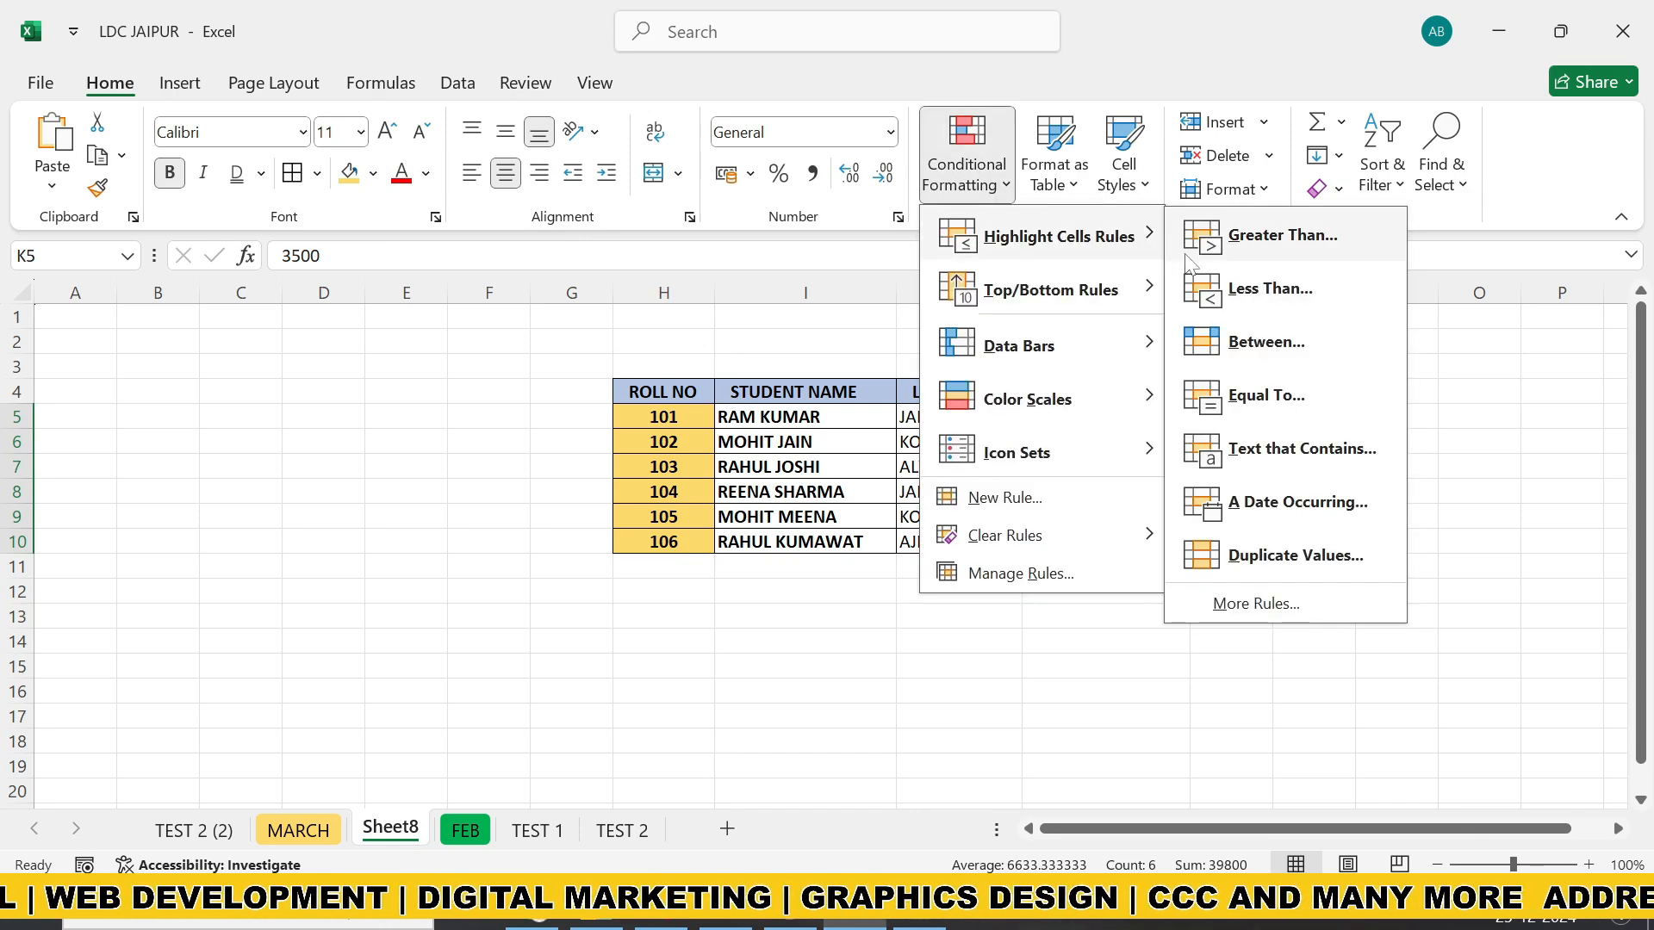
left_click(1245, 401)
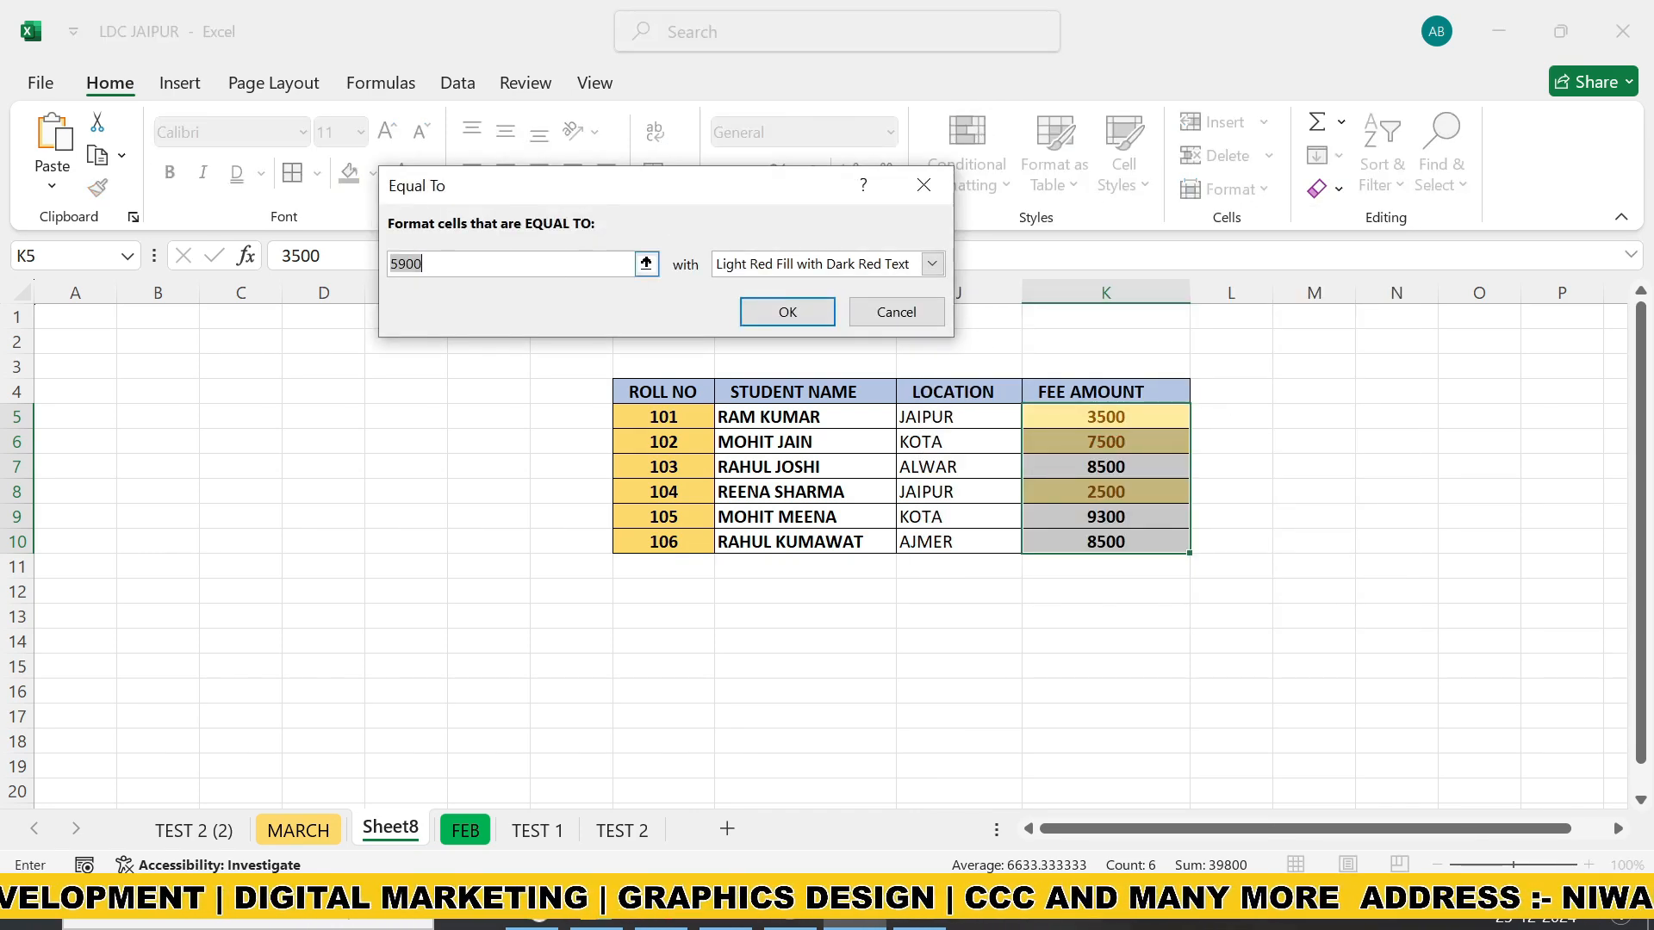
key("BackSpace")
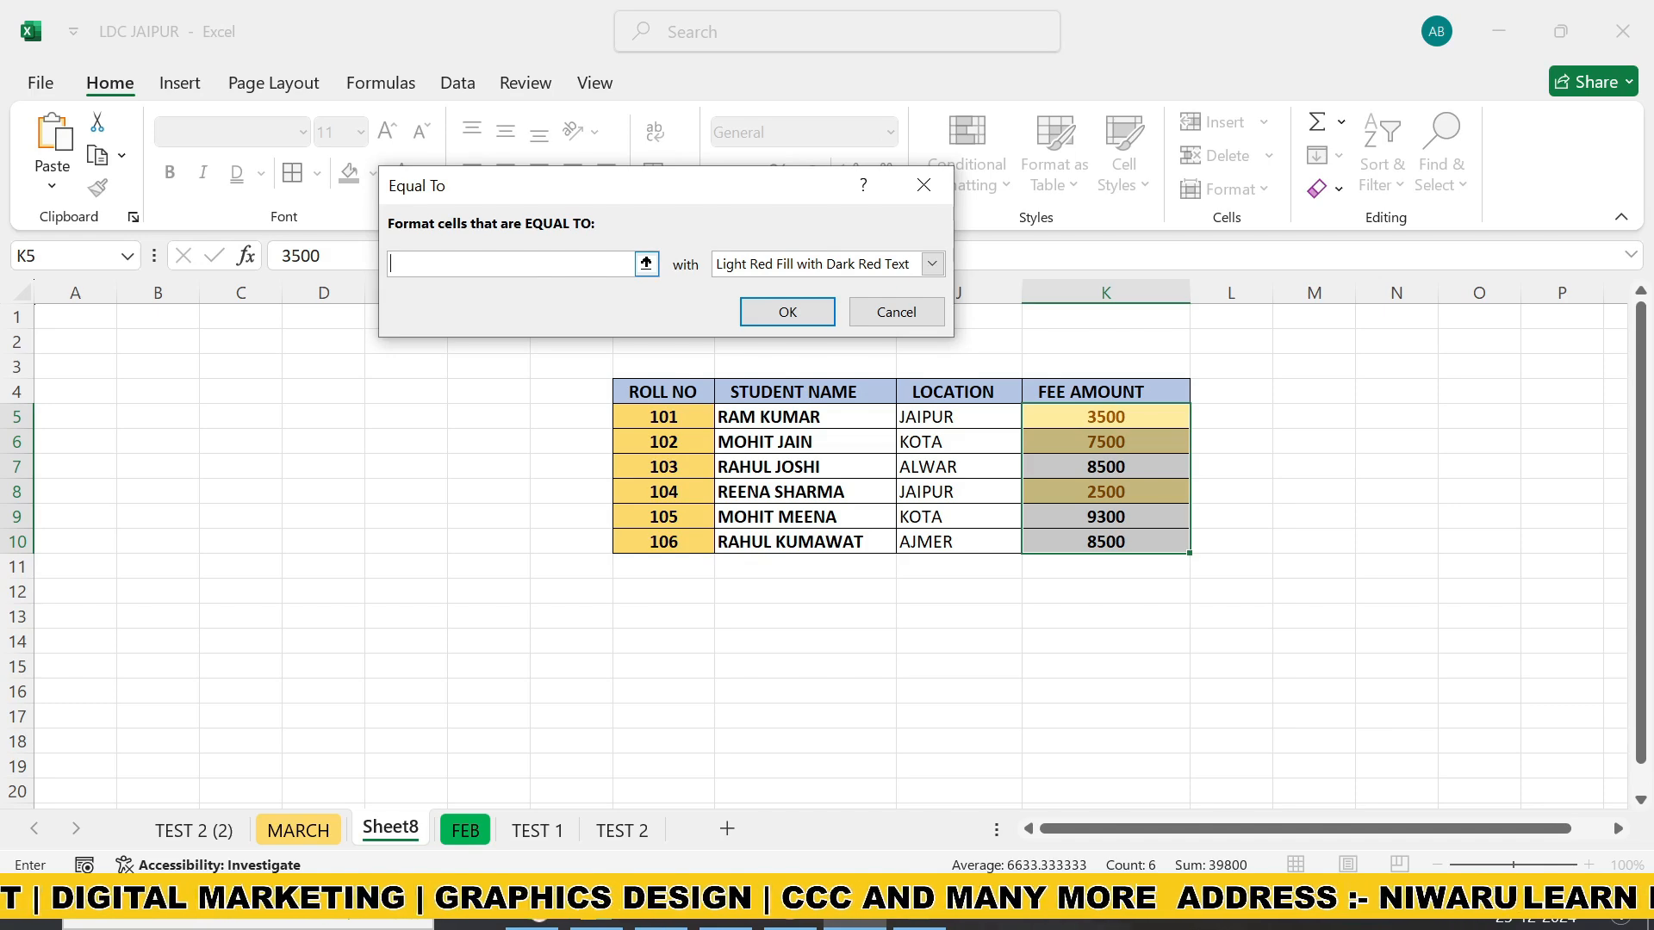
type("8500")
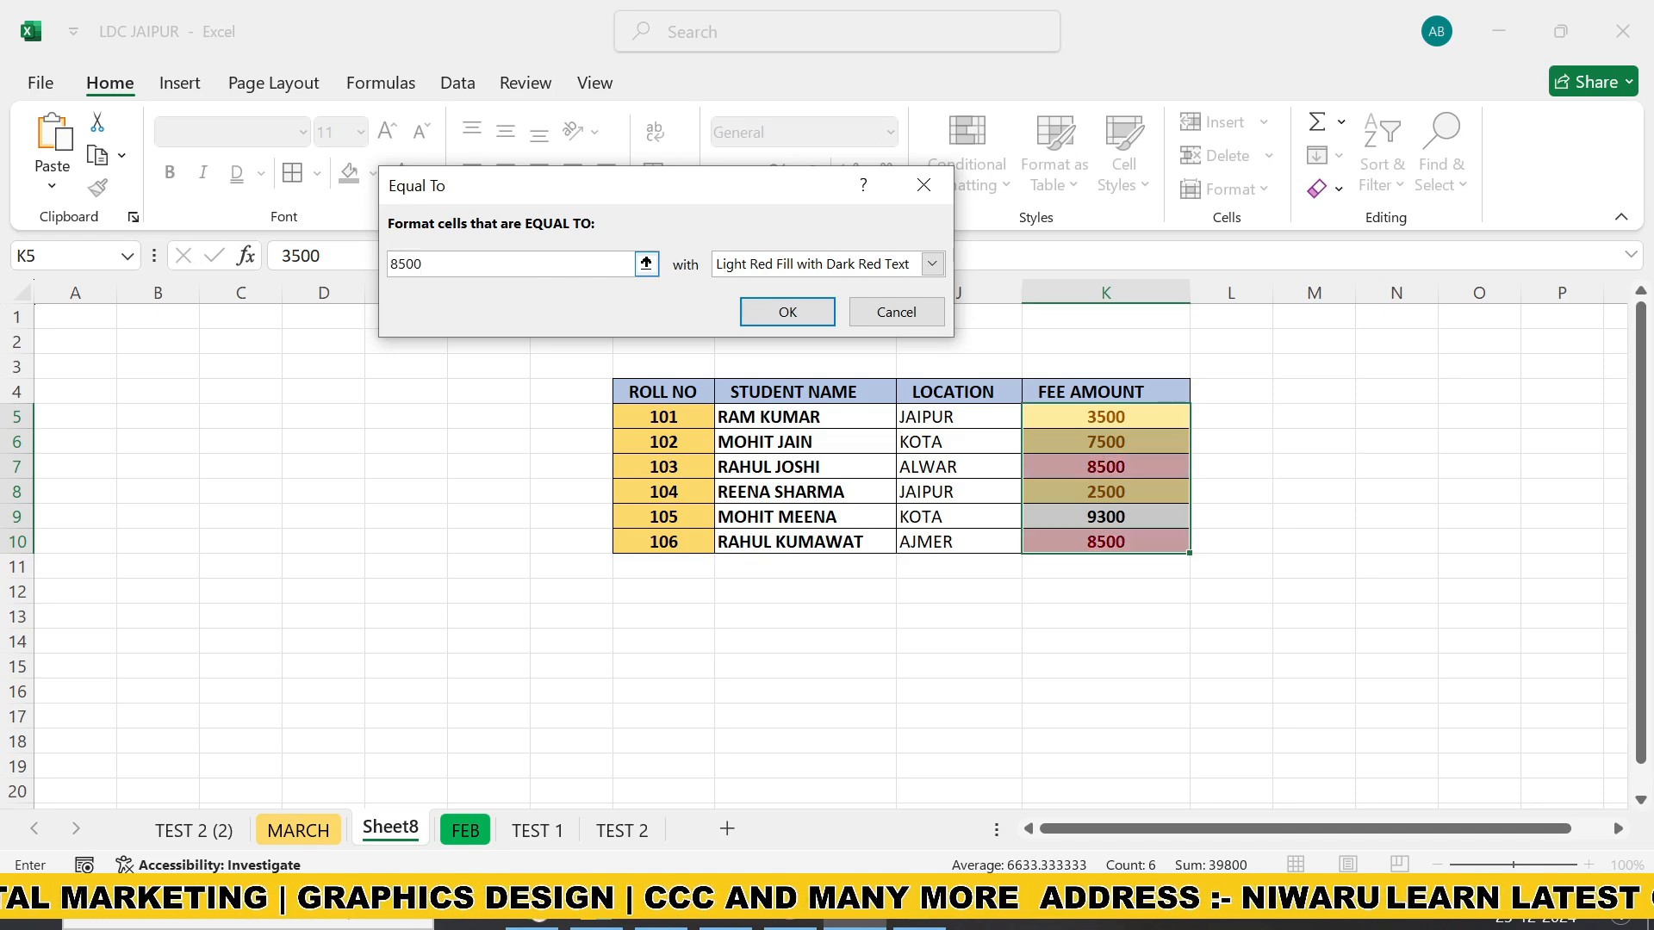
left_click(932, 264)
left_click(755, 397)
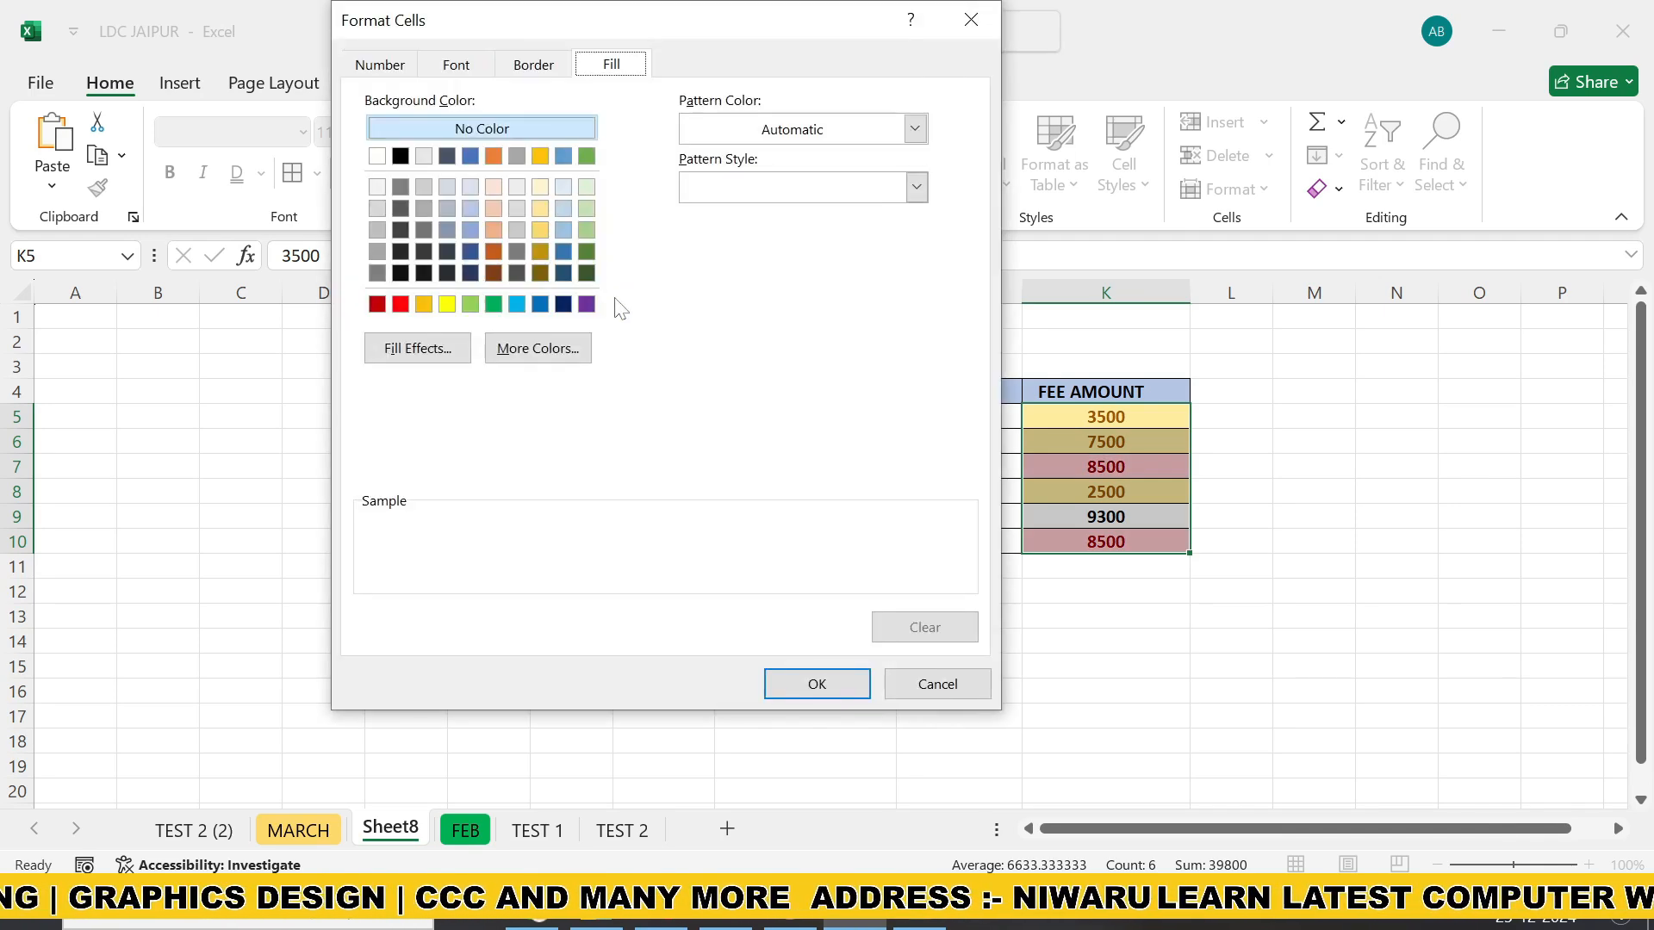
left_click(424, 305)
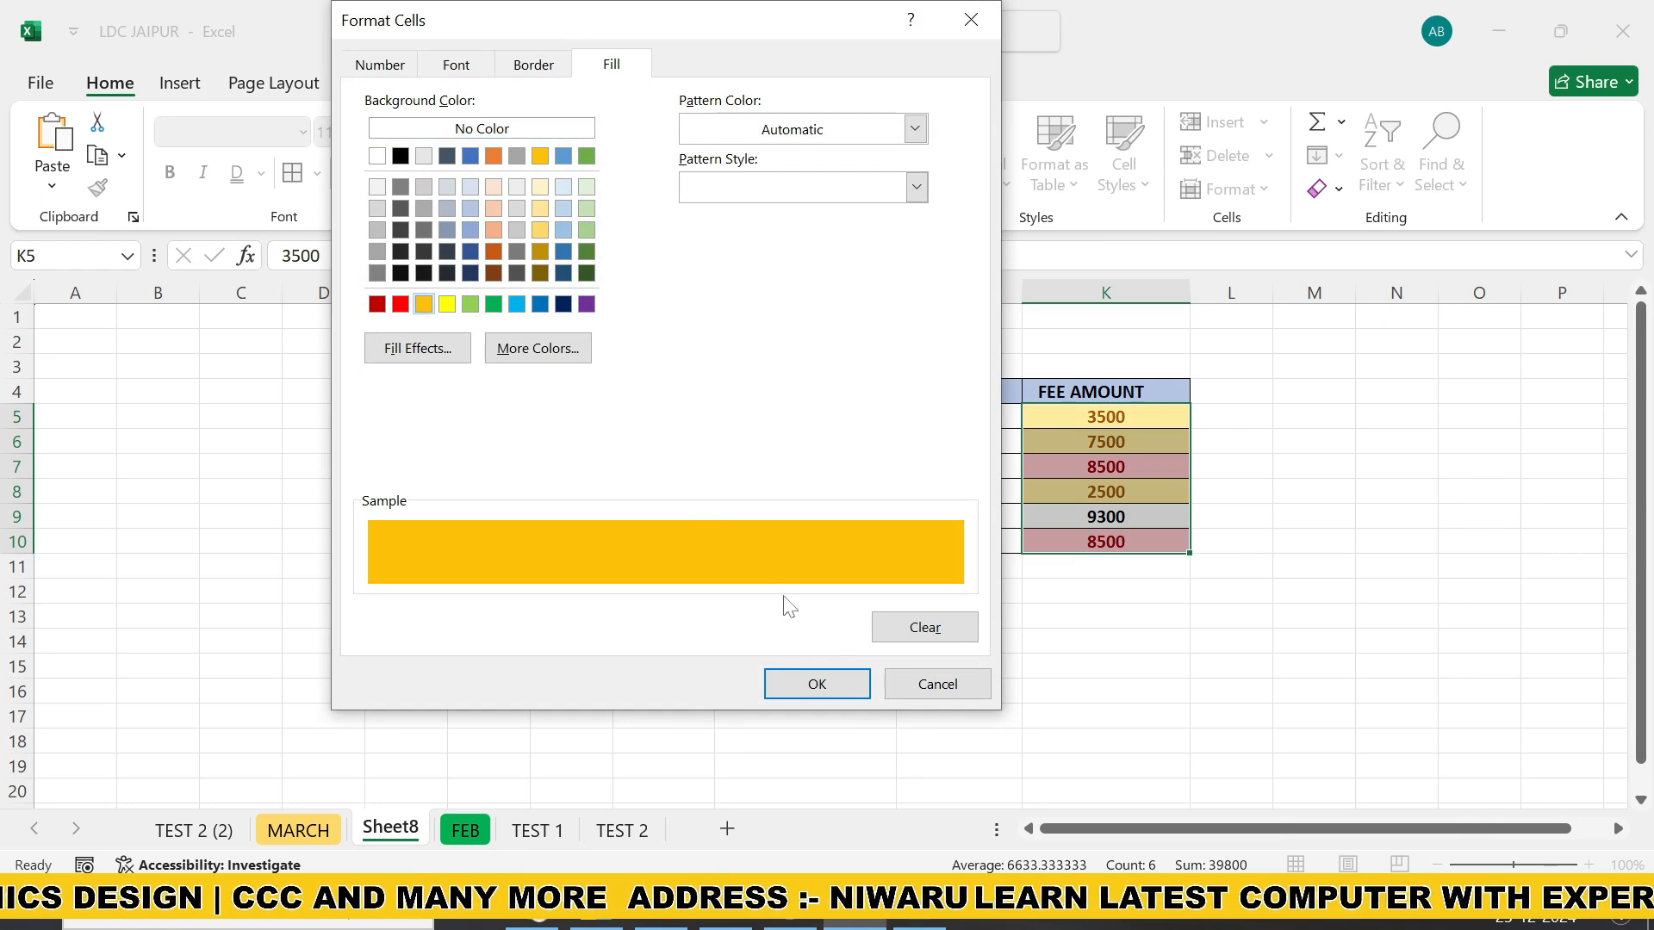
left_click(801, 687)
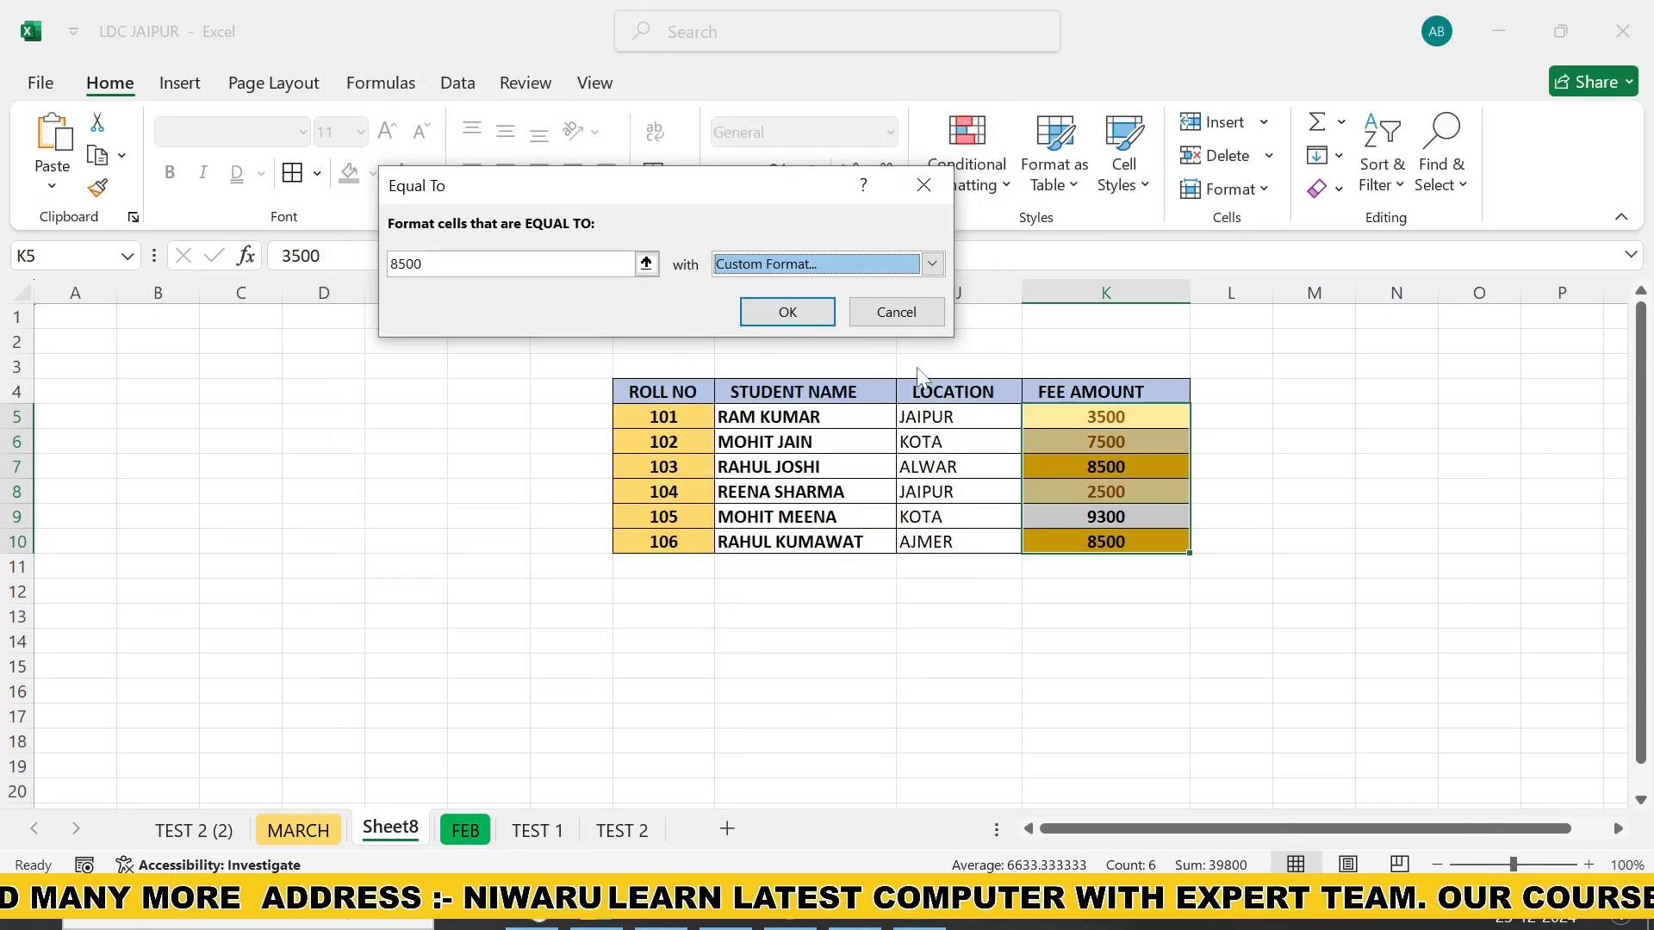
left_click(797, 312)
left_click(1096, 419)
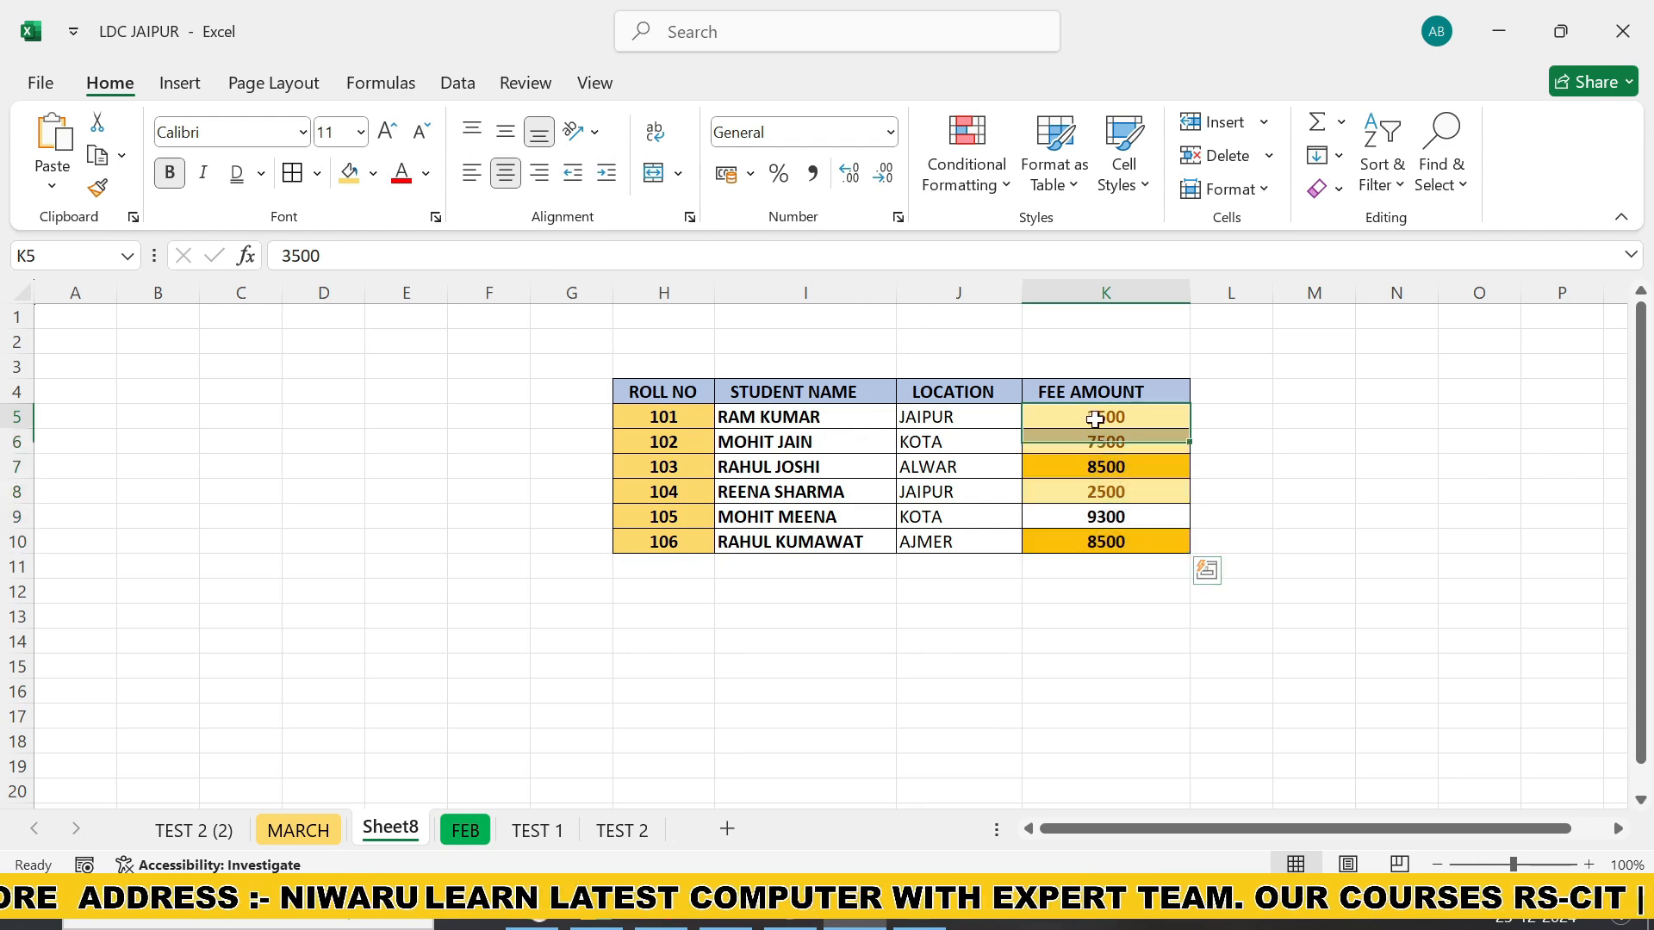
left_click_drag(1096, 419, 1111, 544)
left_click(967, 163)
mouse_move(1114, 234)
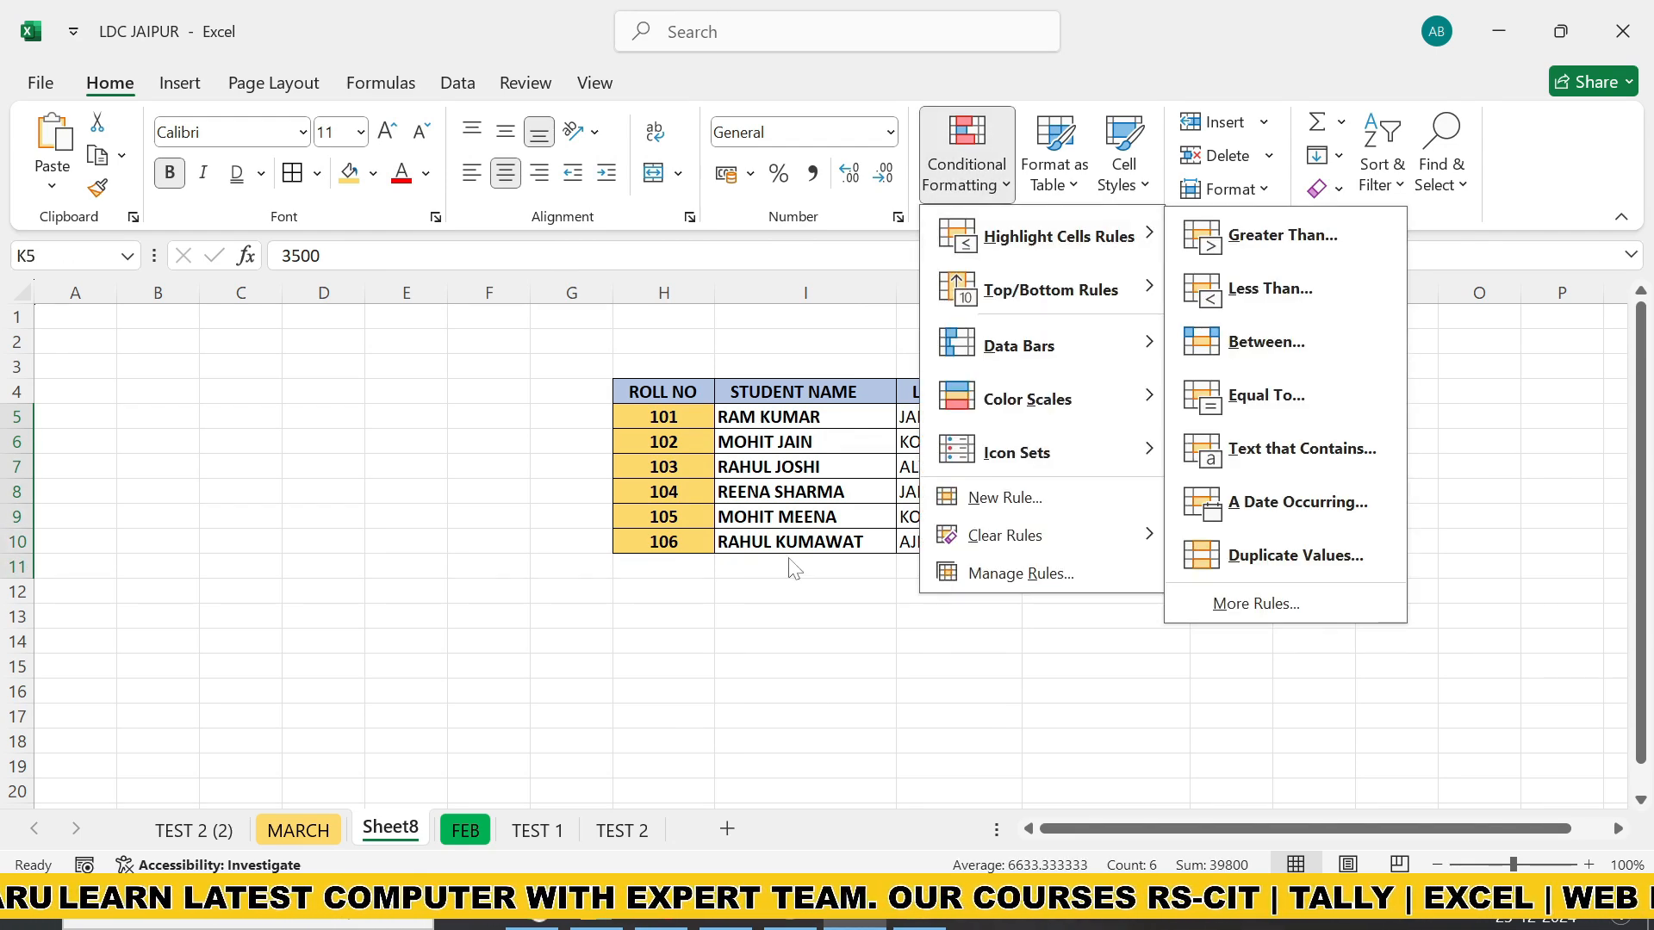
left_click(771, 538)
Set up a Text That Contains highlight rule on I5:K10 matching the full name of the student with roll number 103.
left_click(839, 418)
left_click_drag(838, 418, 1163, 545)
left_click(978, 185)
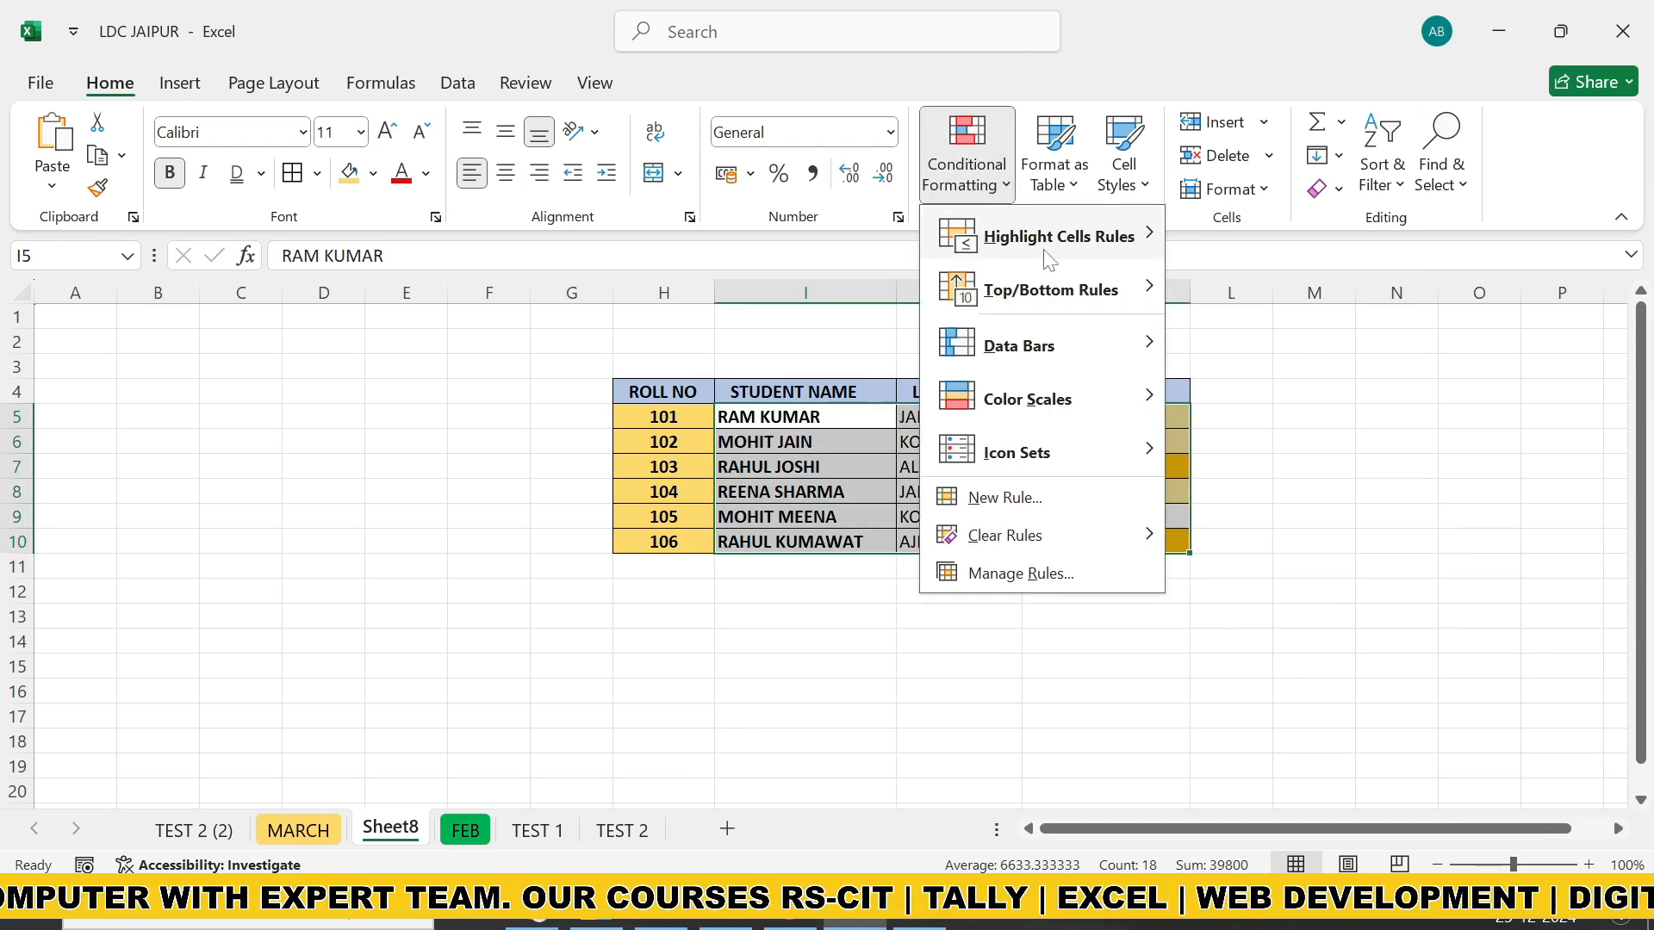
mouse_move(1053, 248)
left_click(1273, 463)
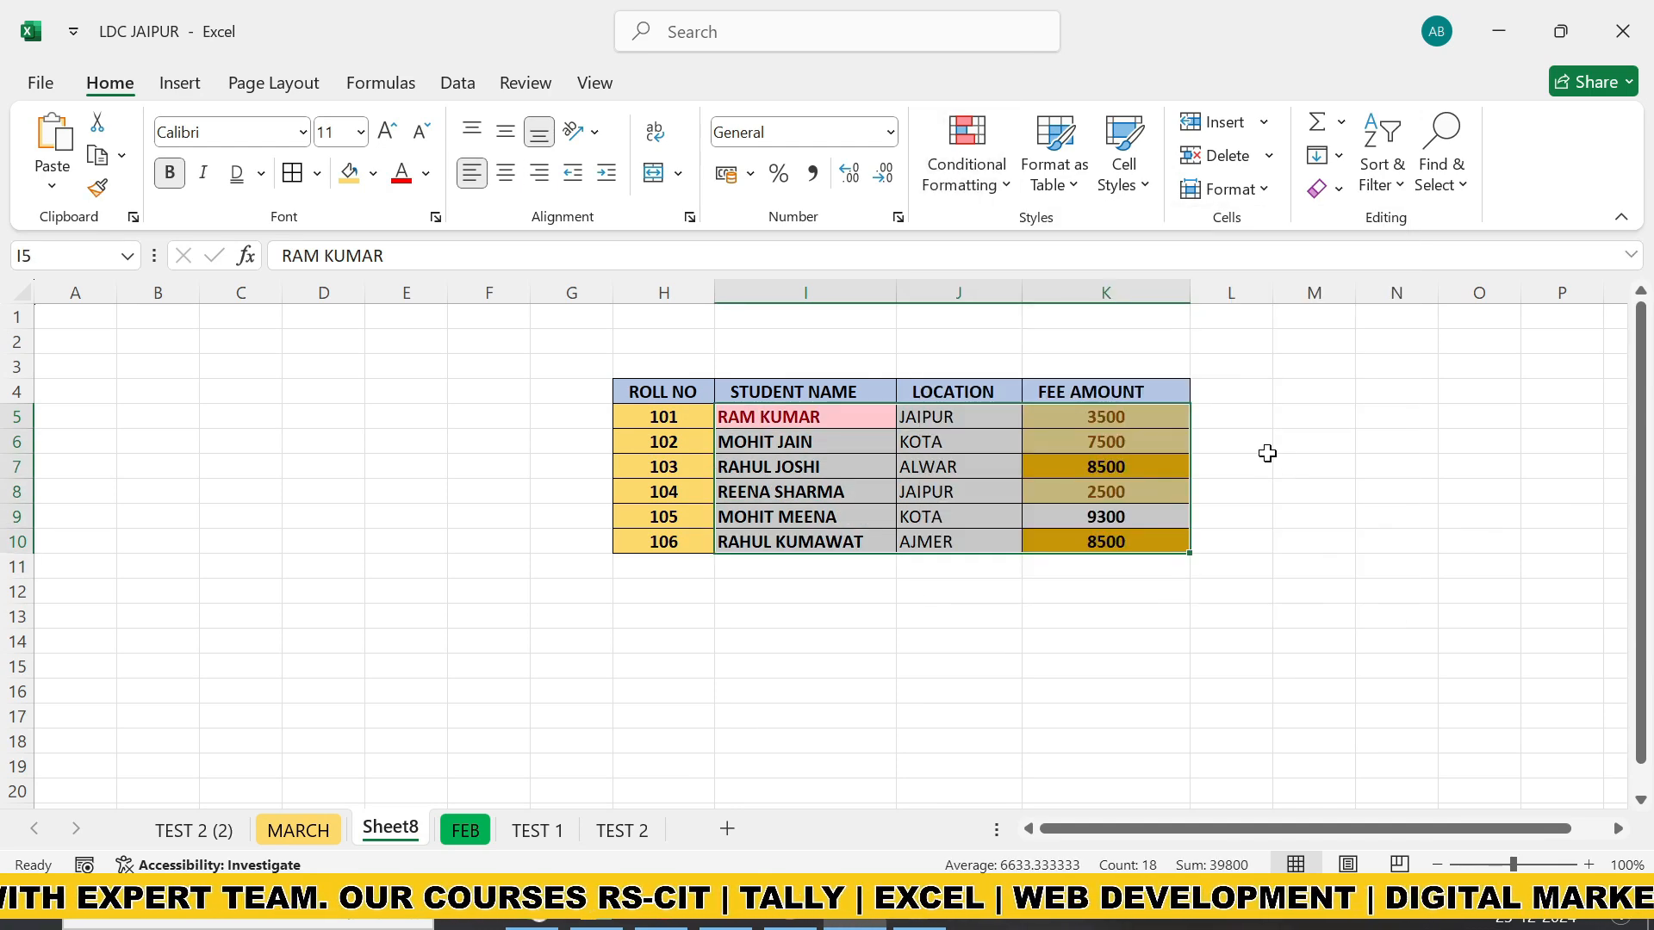
key("BackSpace")
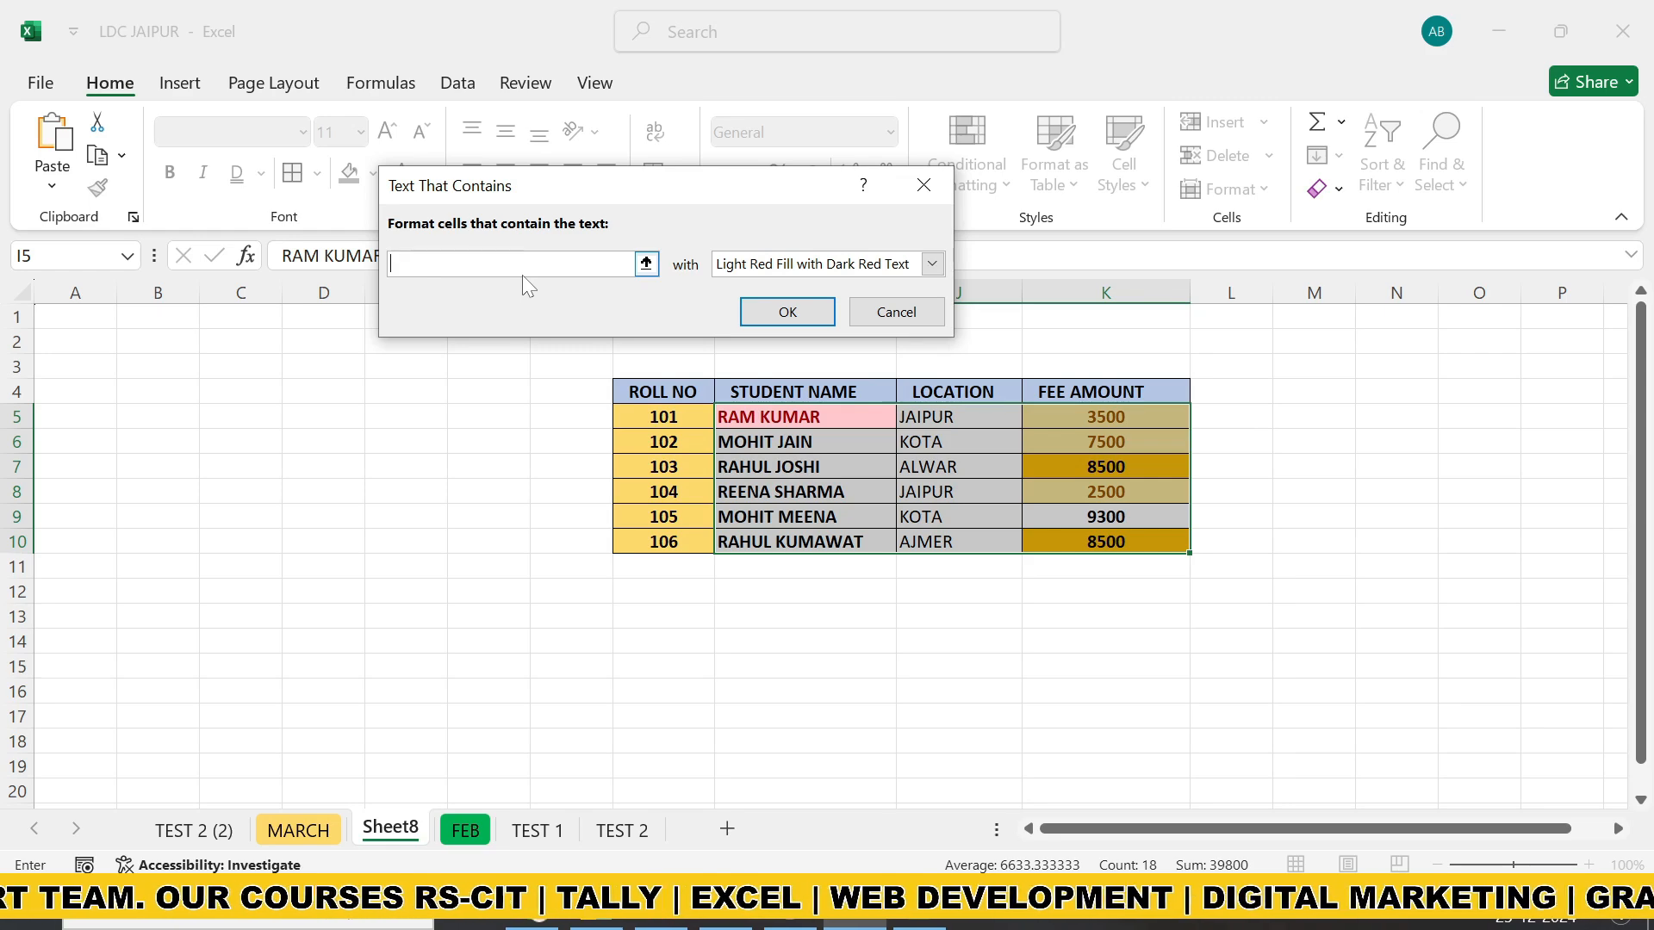
type("RAHUL")
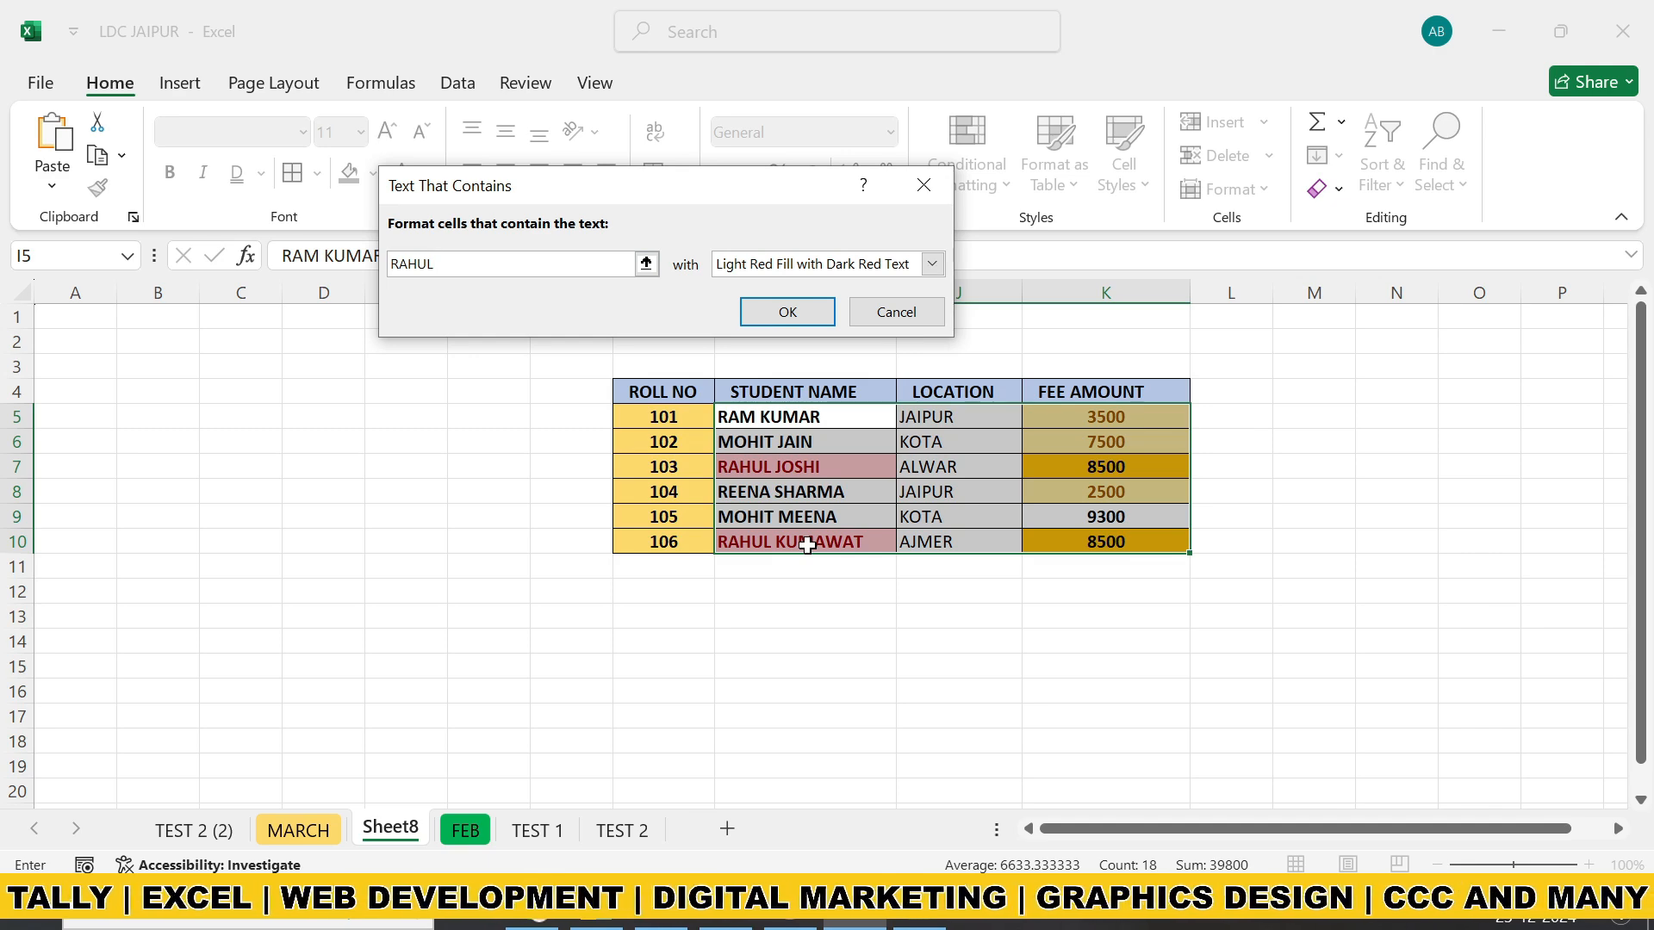
type(" K")
key("BackSpace")
type("JOSHI")
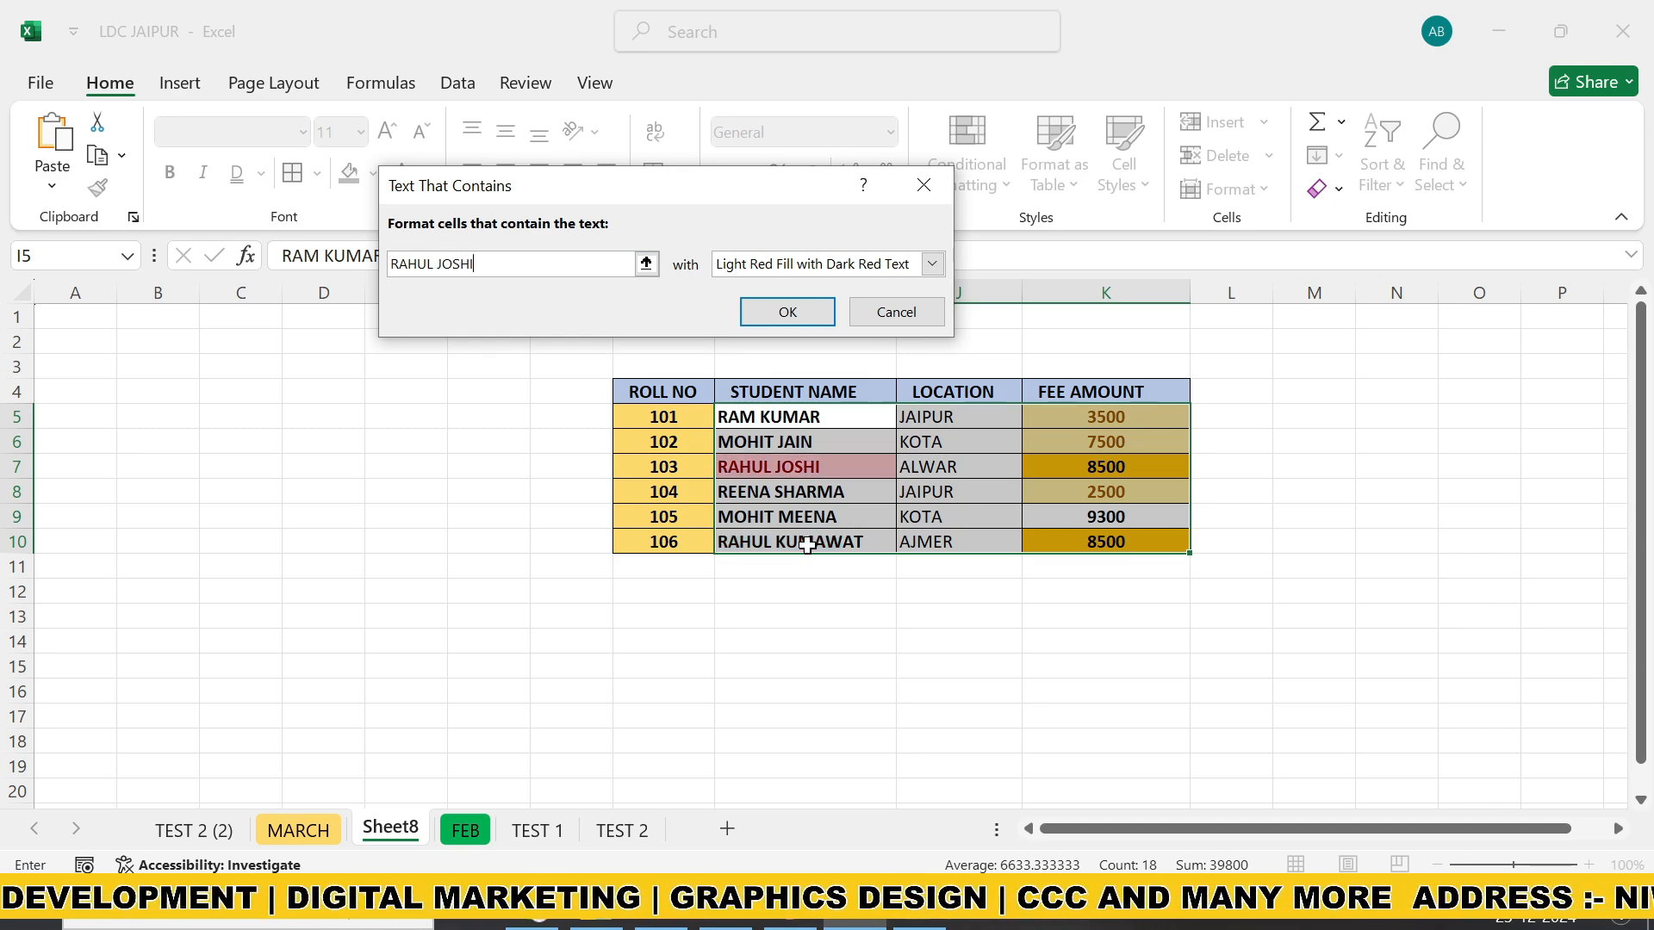
Give the text rule the Red Border format and apply it.
left_click(932, 265)
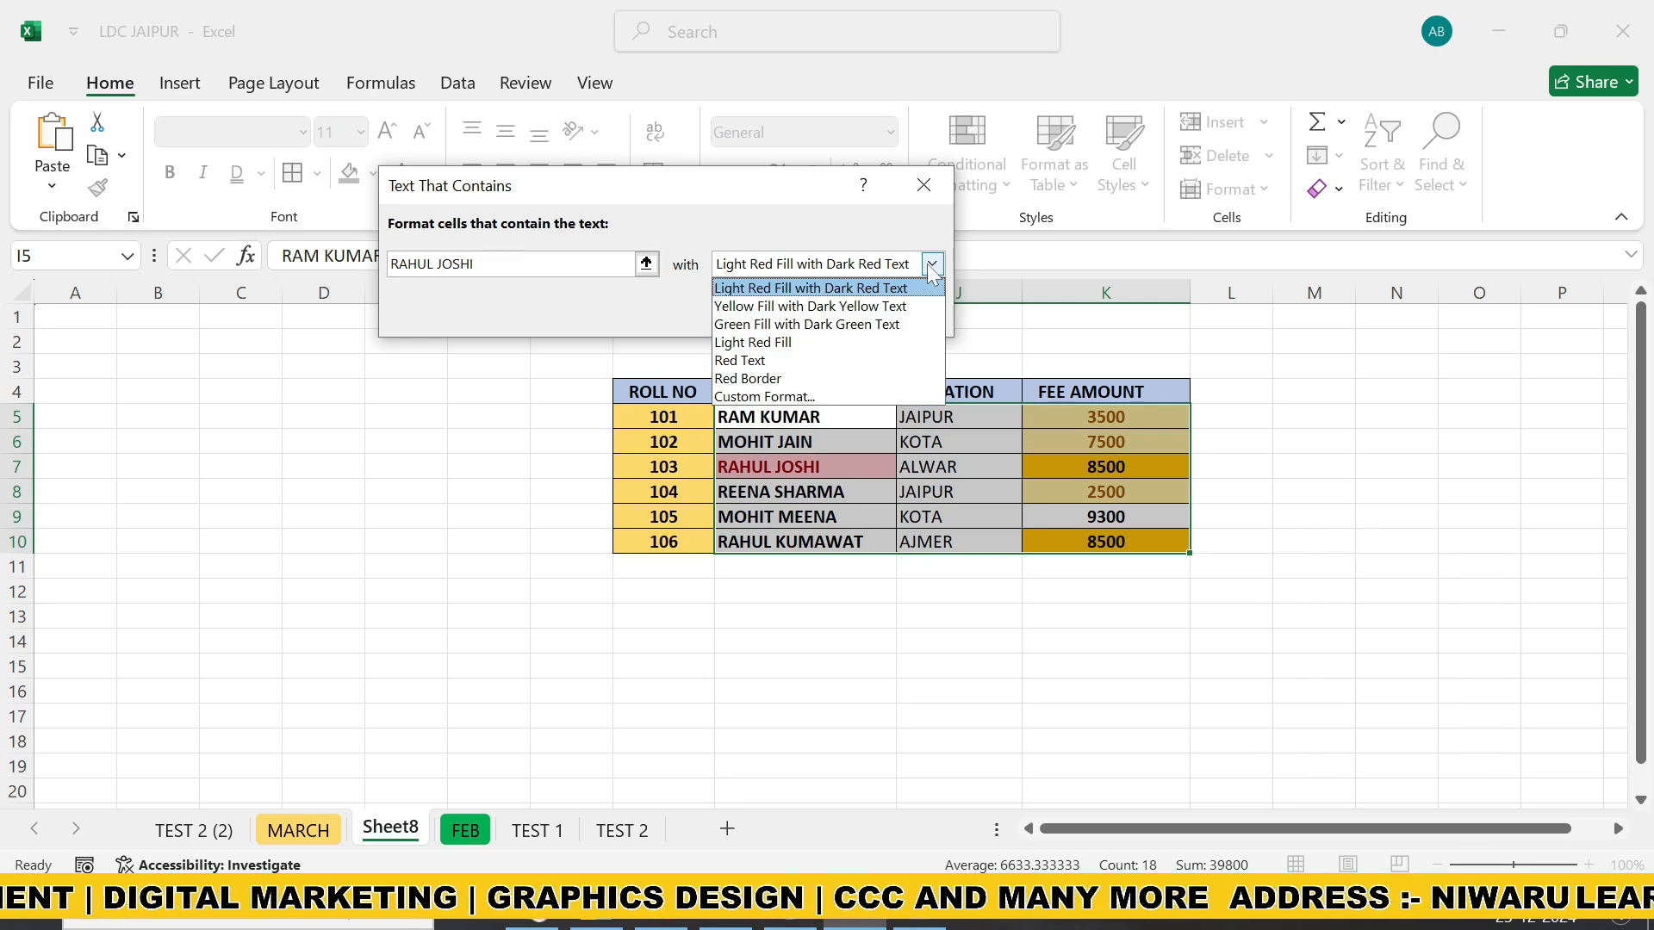
left_click(835, 375)
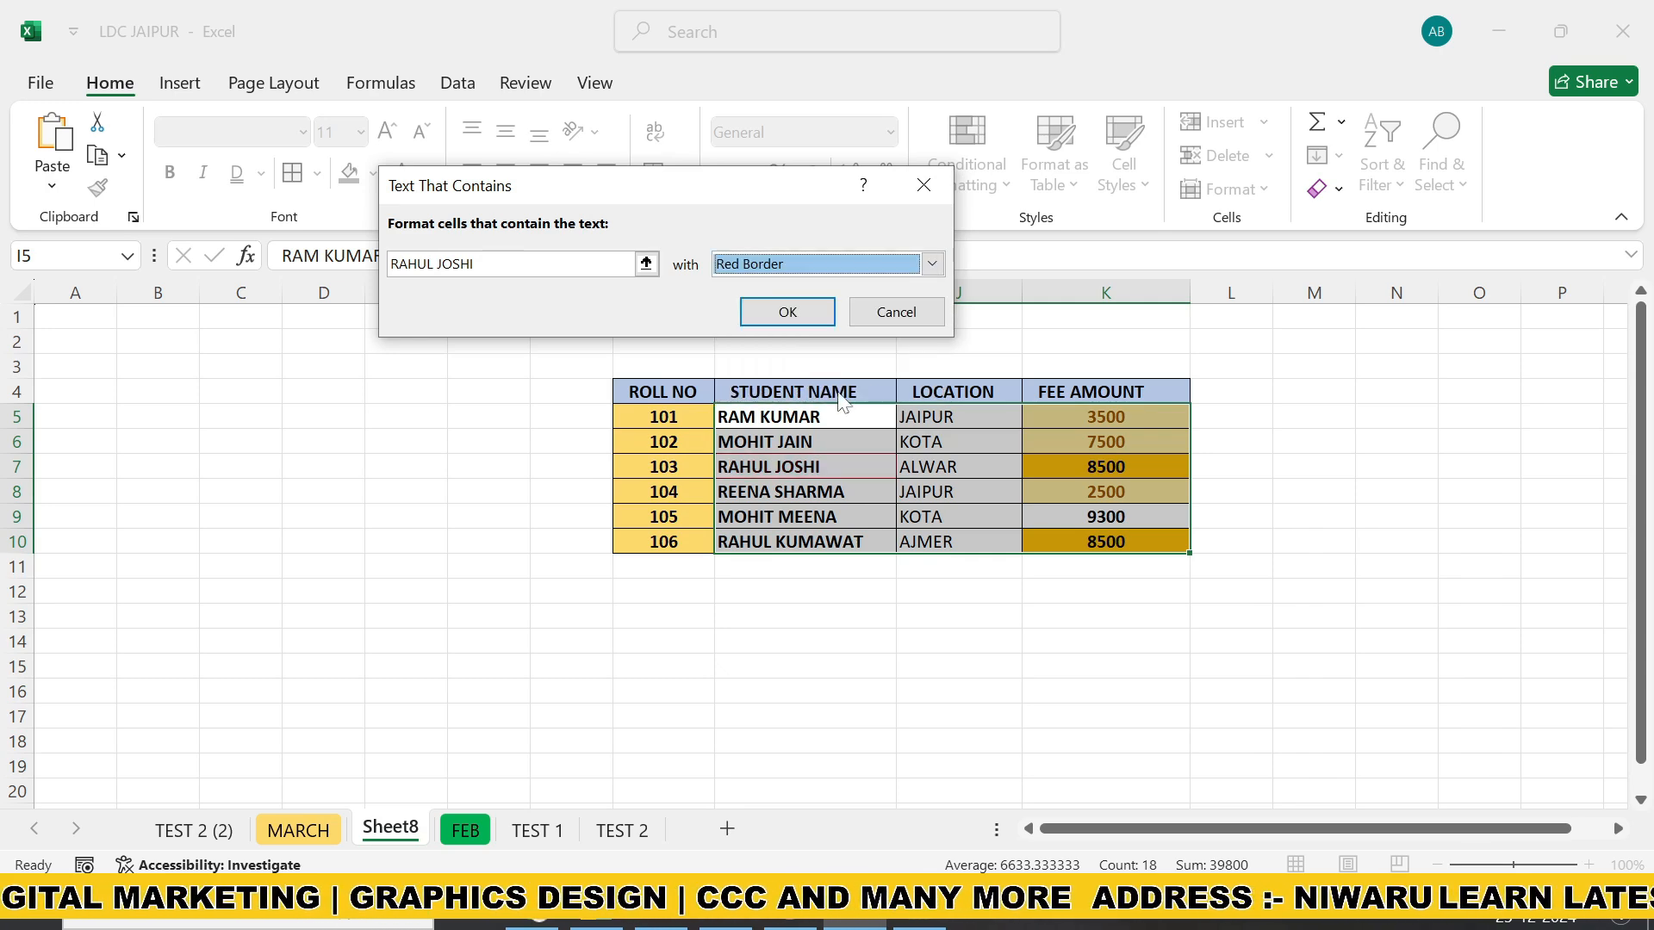
left_click(787, 312)
left_click(798, 637)
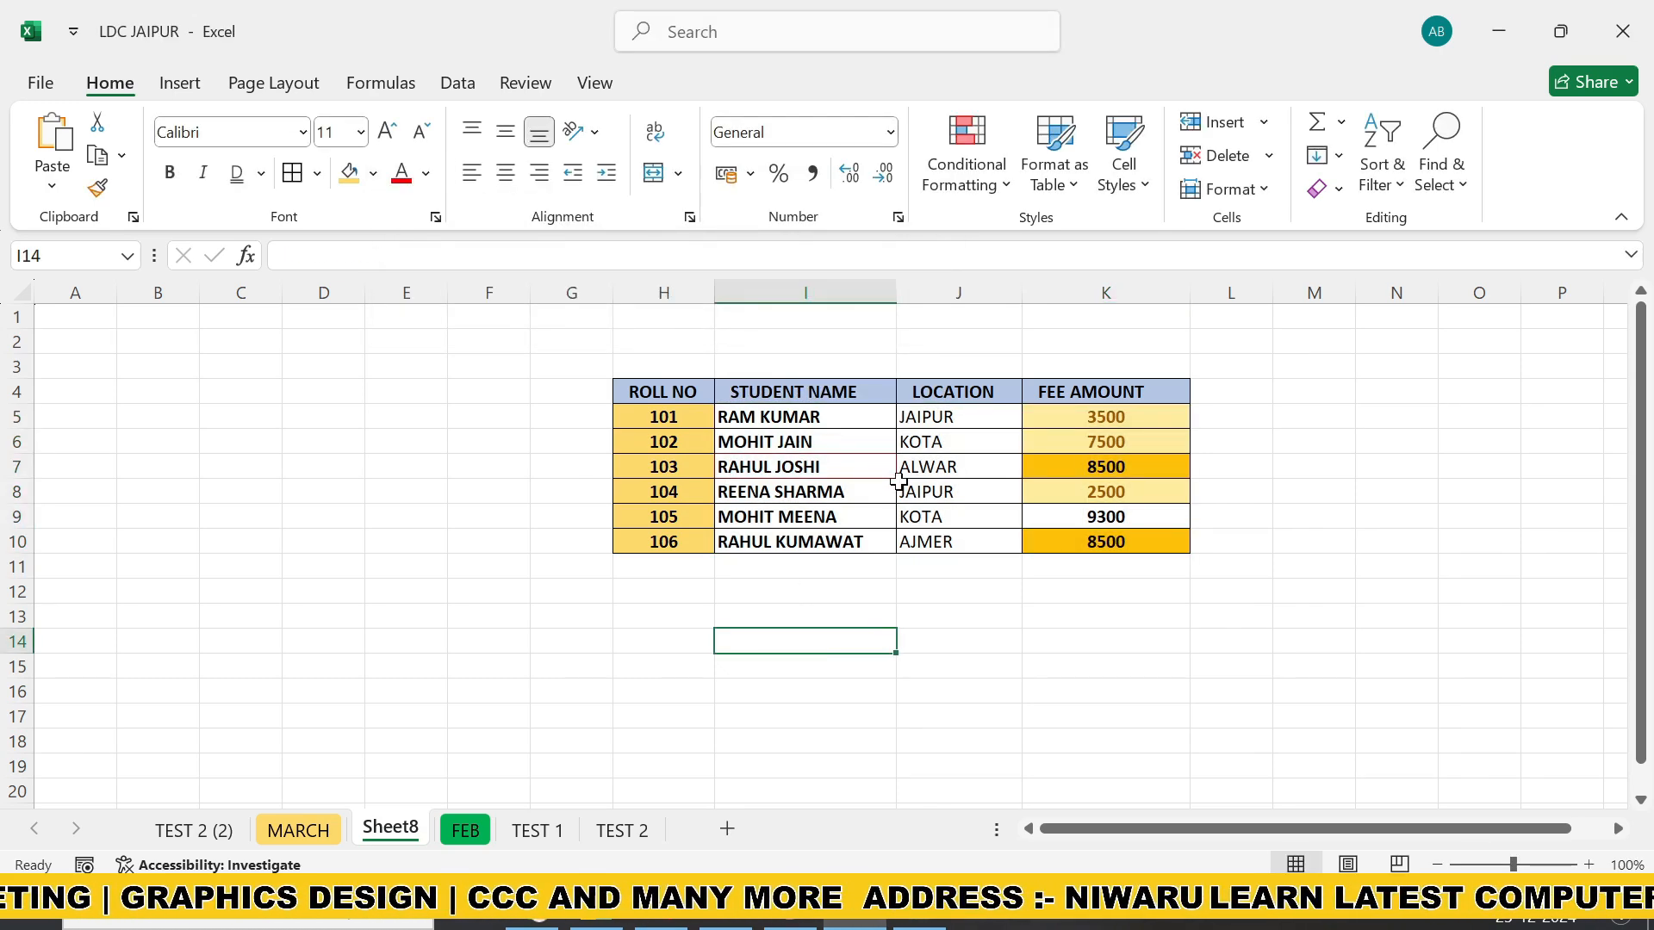
Set up a Duplicate Values highlight rule on the whole table H4:K10 that targets unique values.
scroll(898, 489, "up", 4)
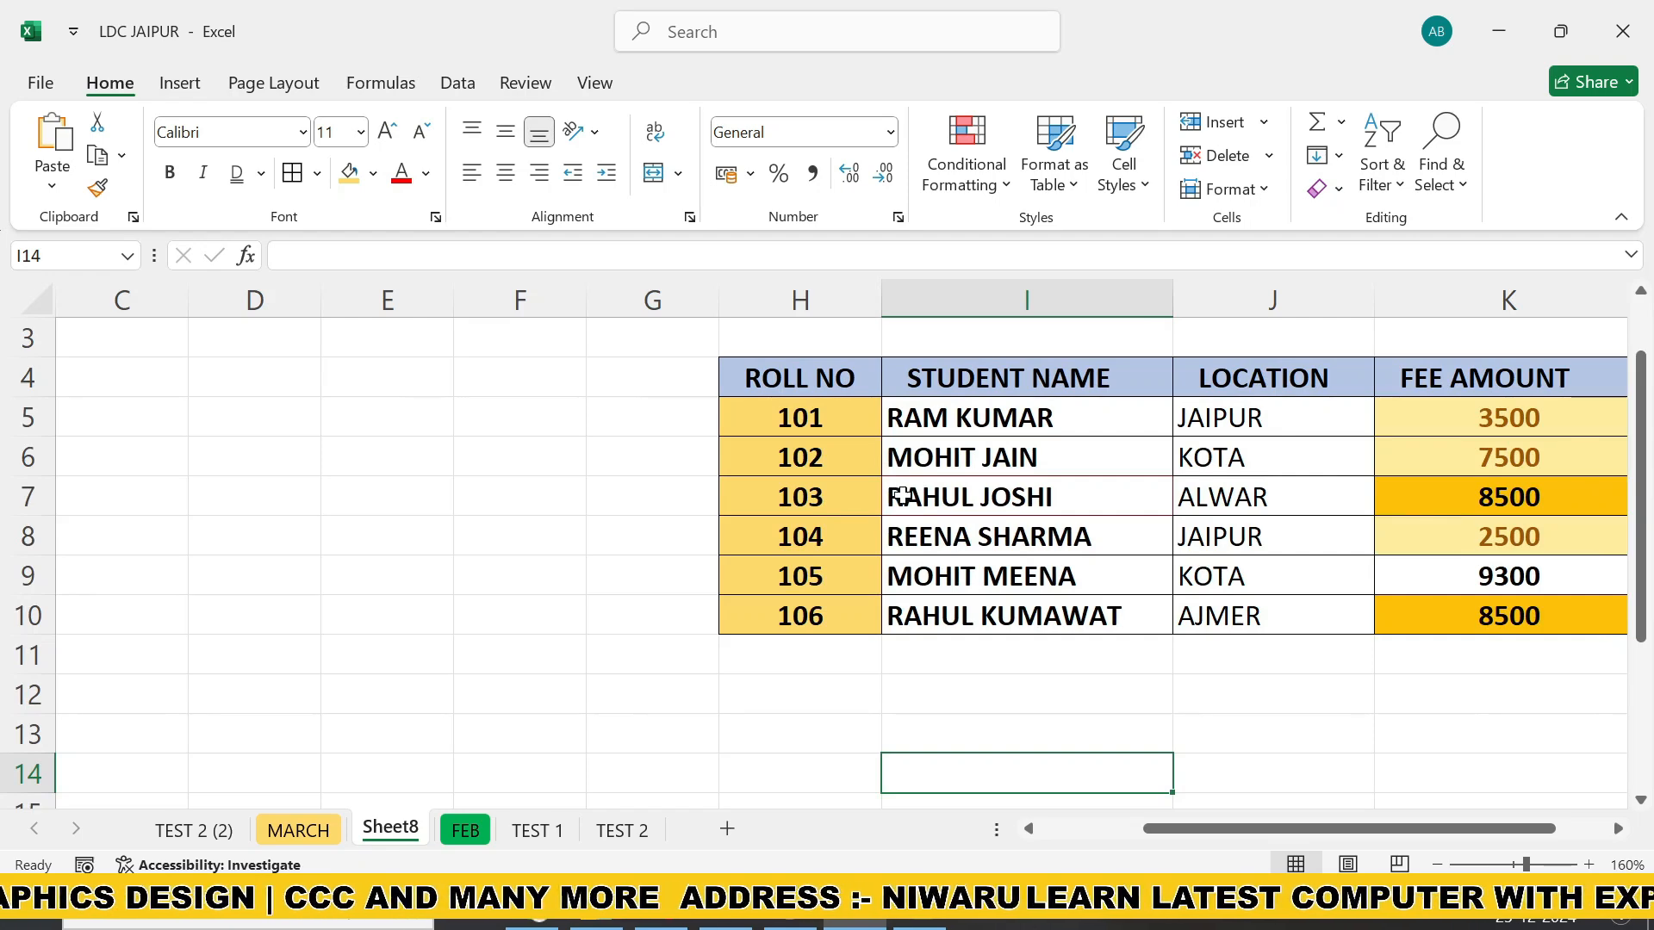
scroll(993, 515, "down", 3)
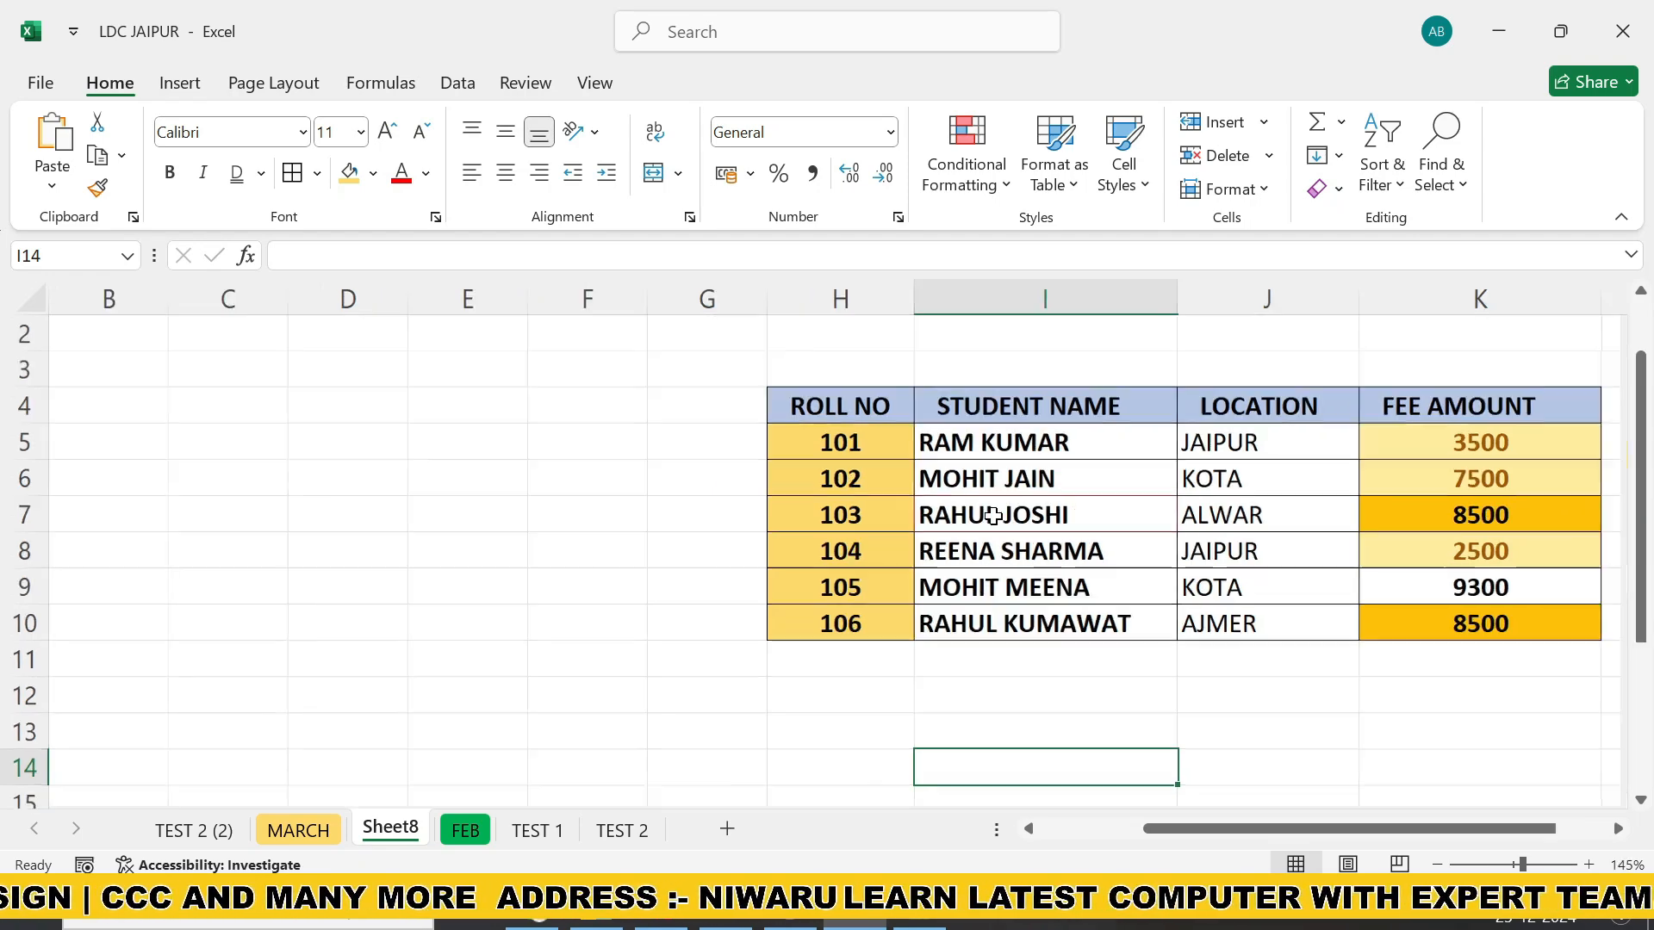
left_click(767, 407)
left_click_drag(767, 407, 1305, 570)
left_click(988, 187)
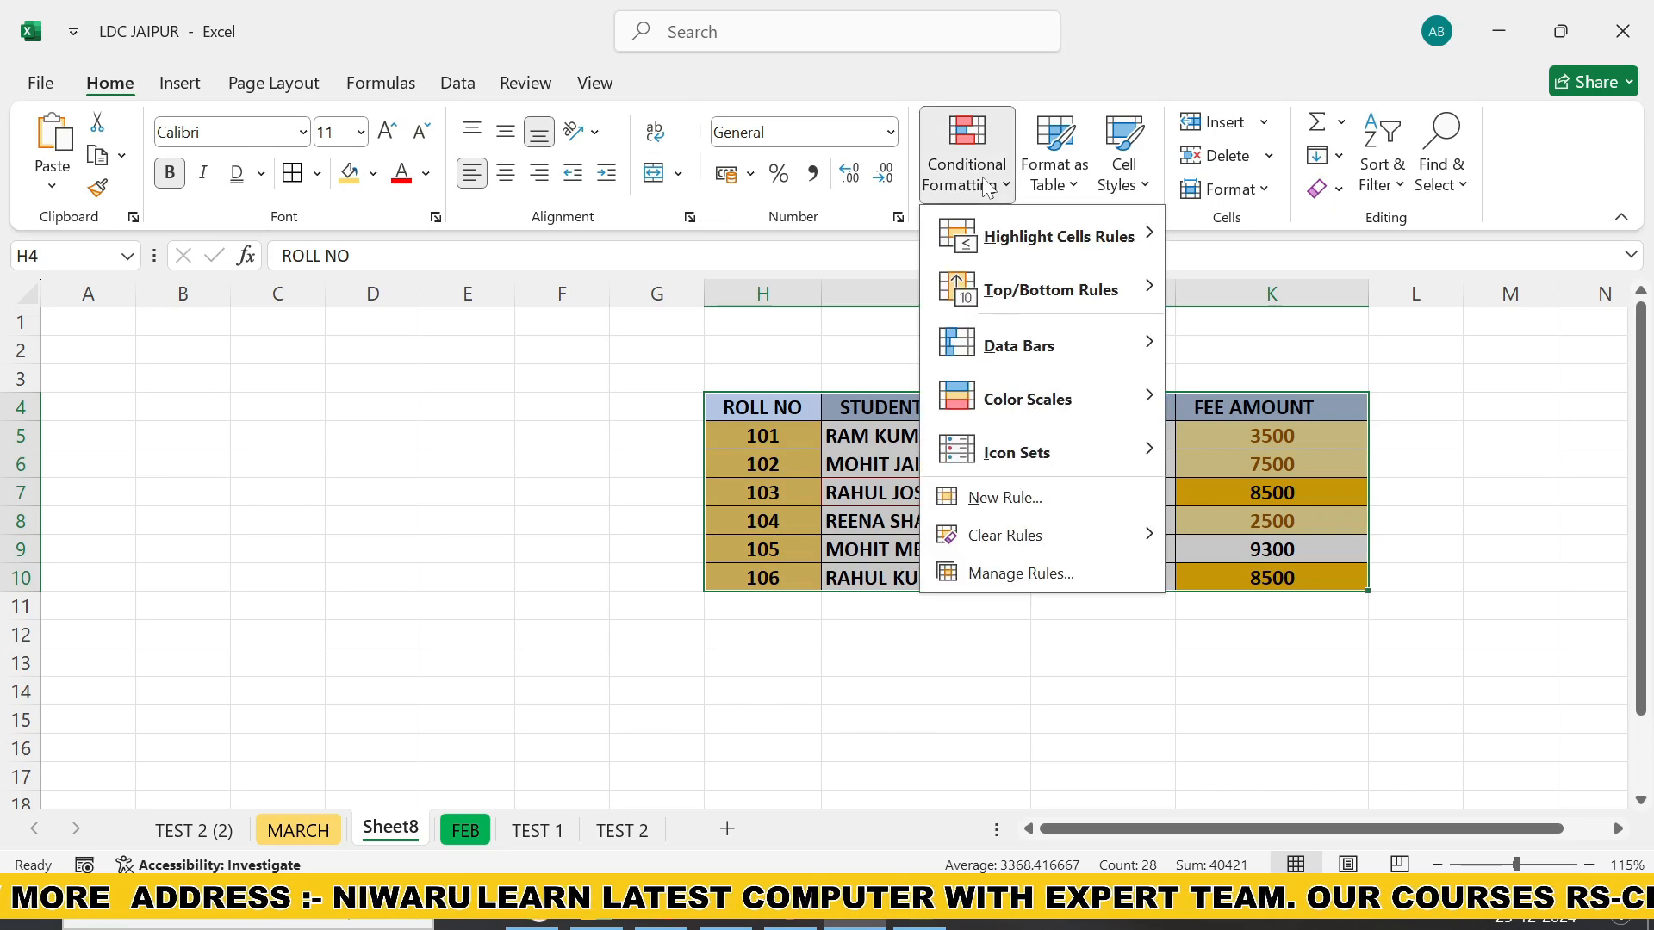
mouse_move(1038, 261)
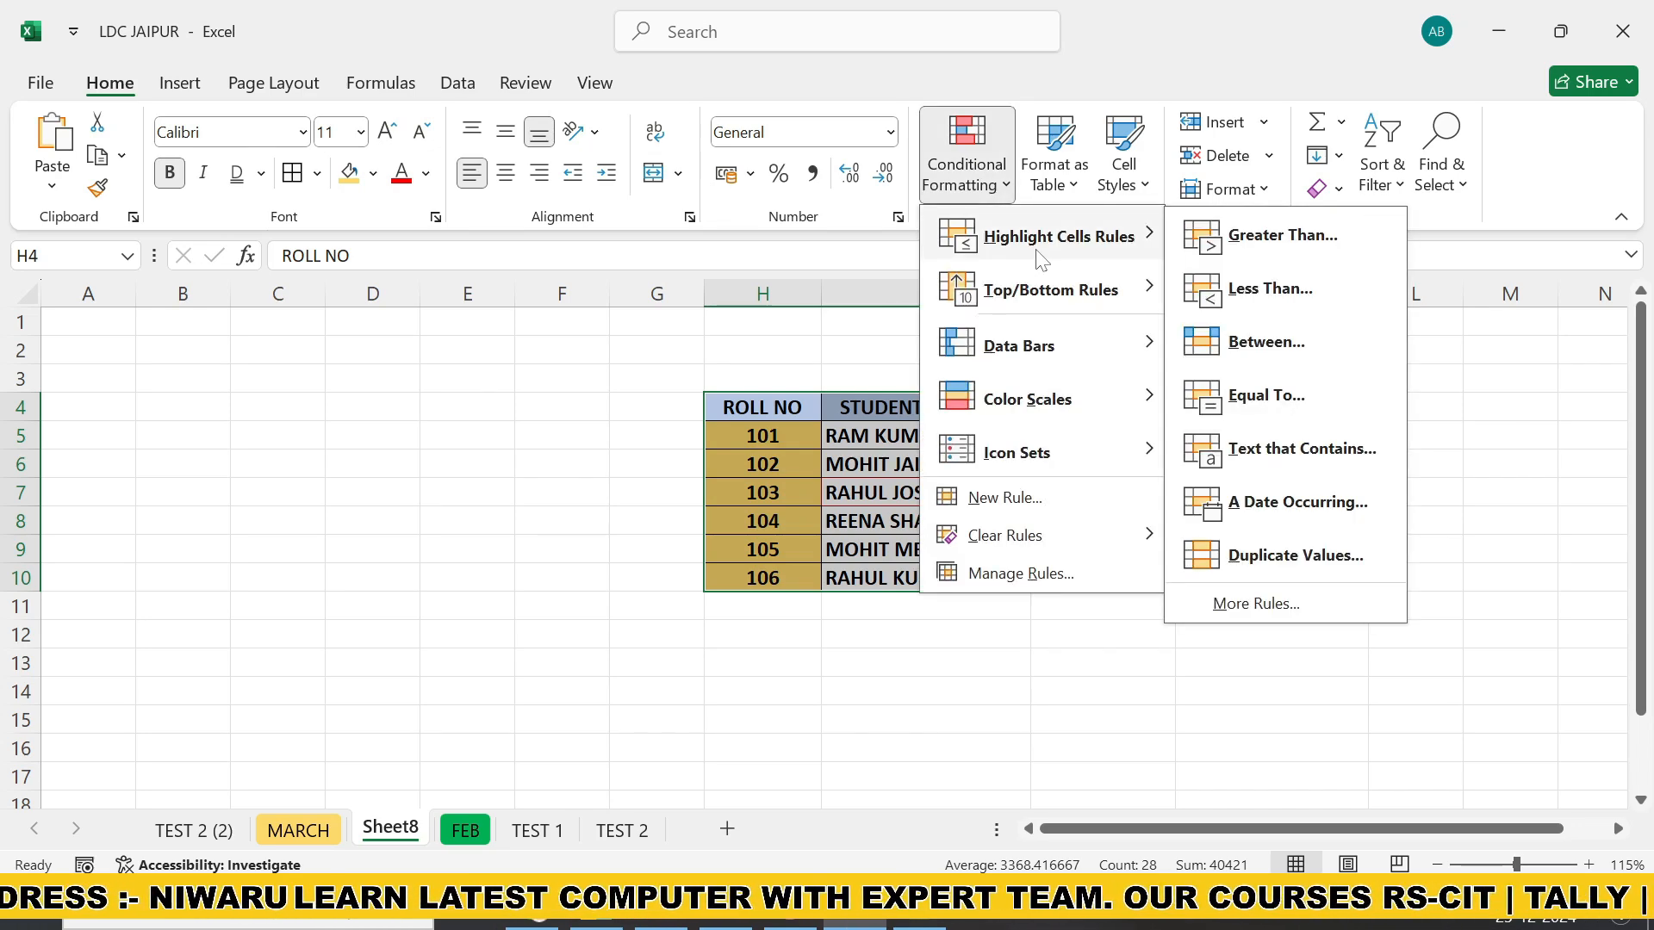
left_click(1264, 558)
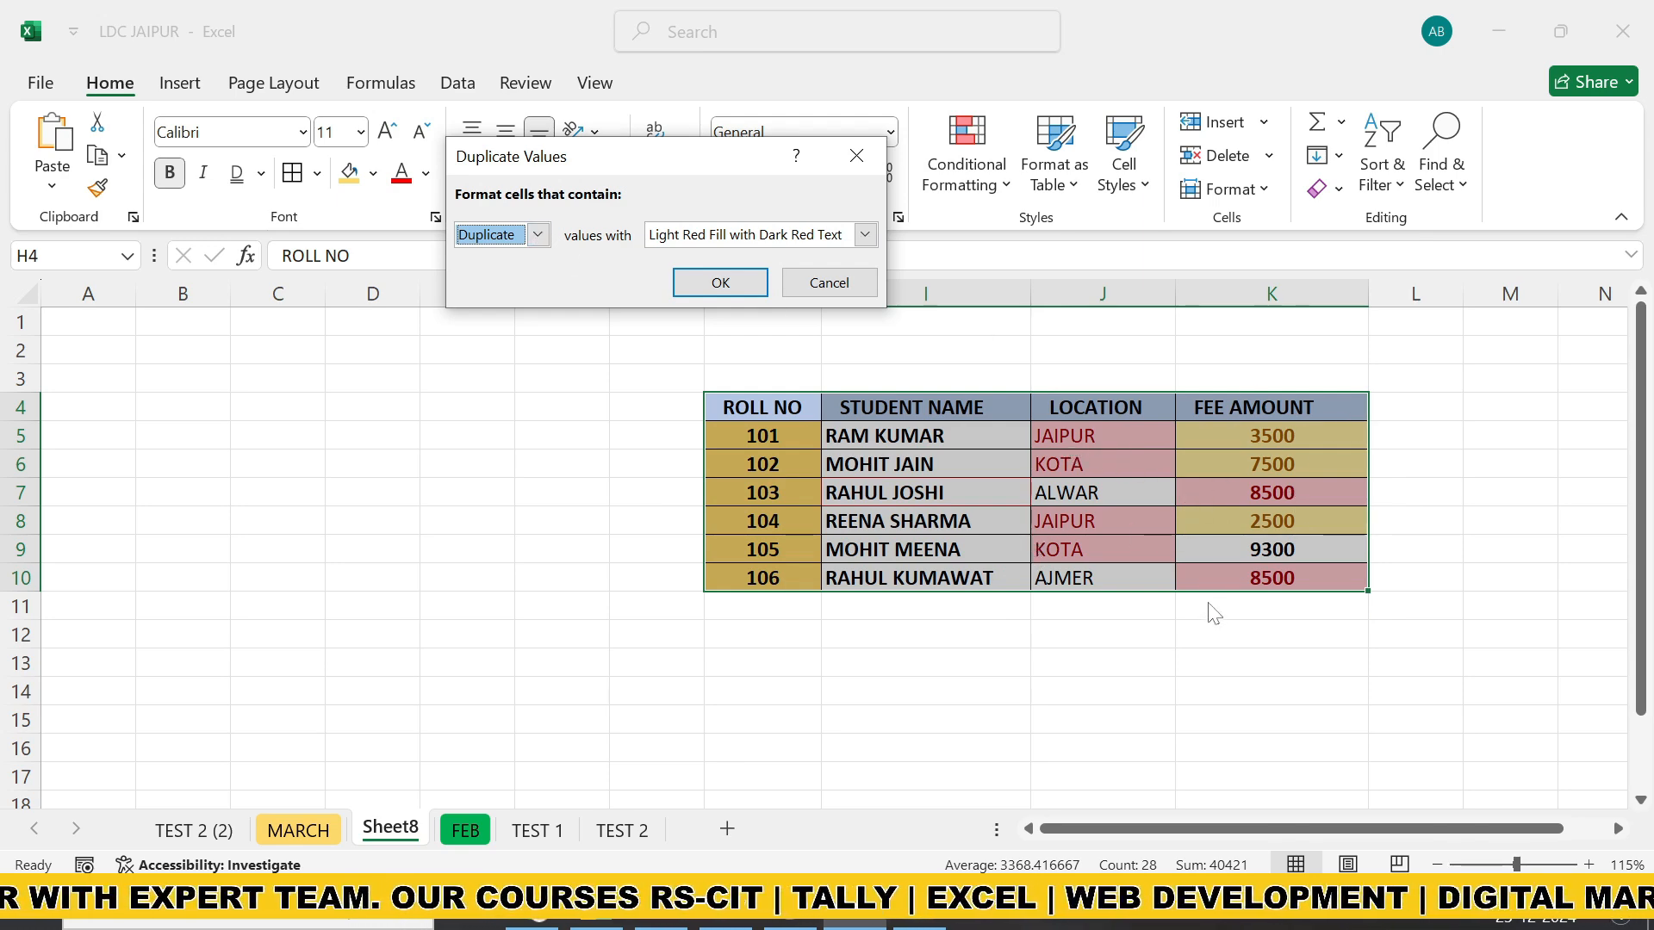
left_click(537, 234)
left_click(517, 270)
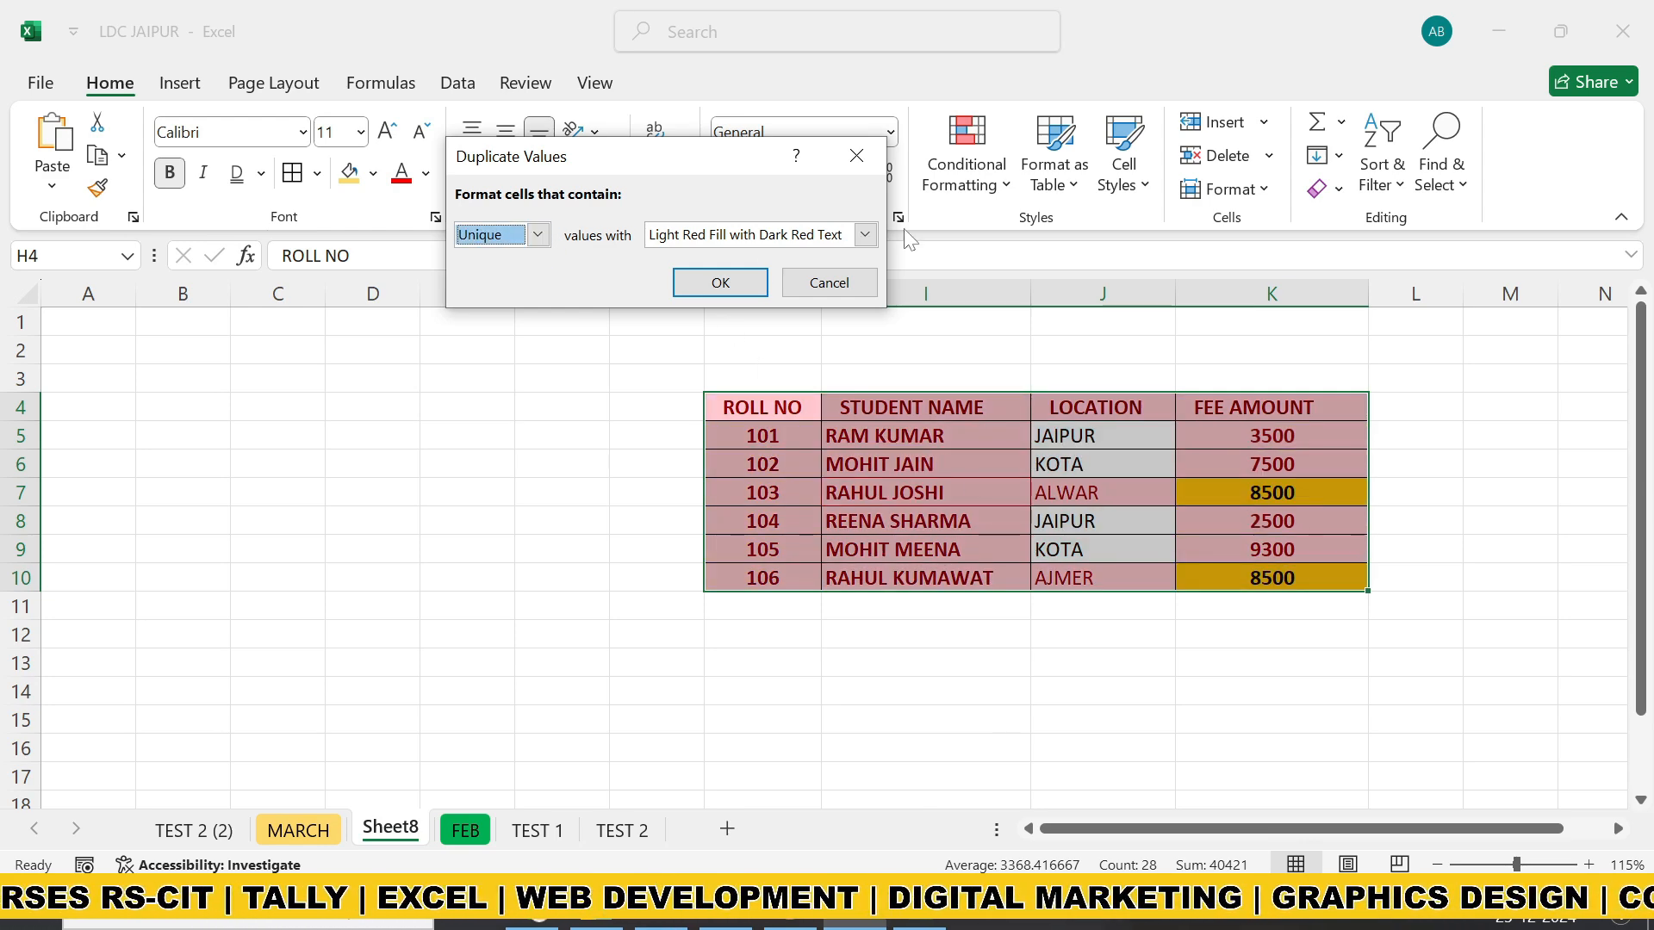
Format the unique values with Green Fill with Dark Green Text and apply the rule.
left_click(865, 235)
left_click(739, 295)
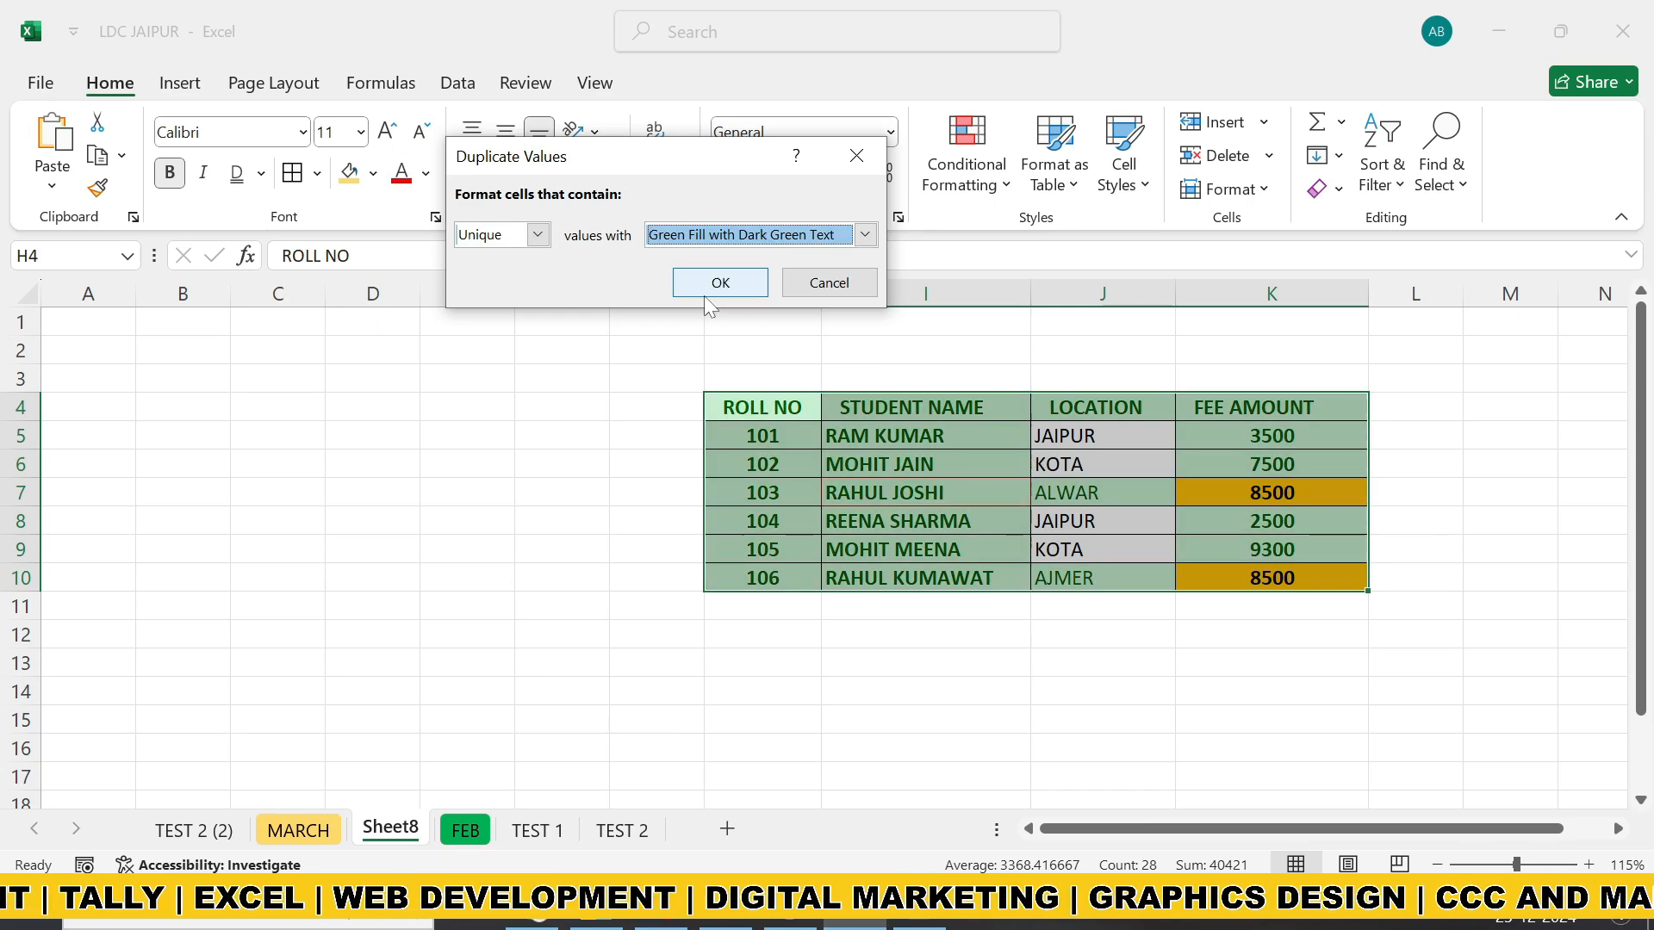
left_click(721, 282)
left_click(934, 635)
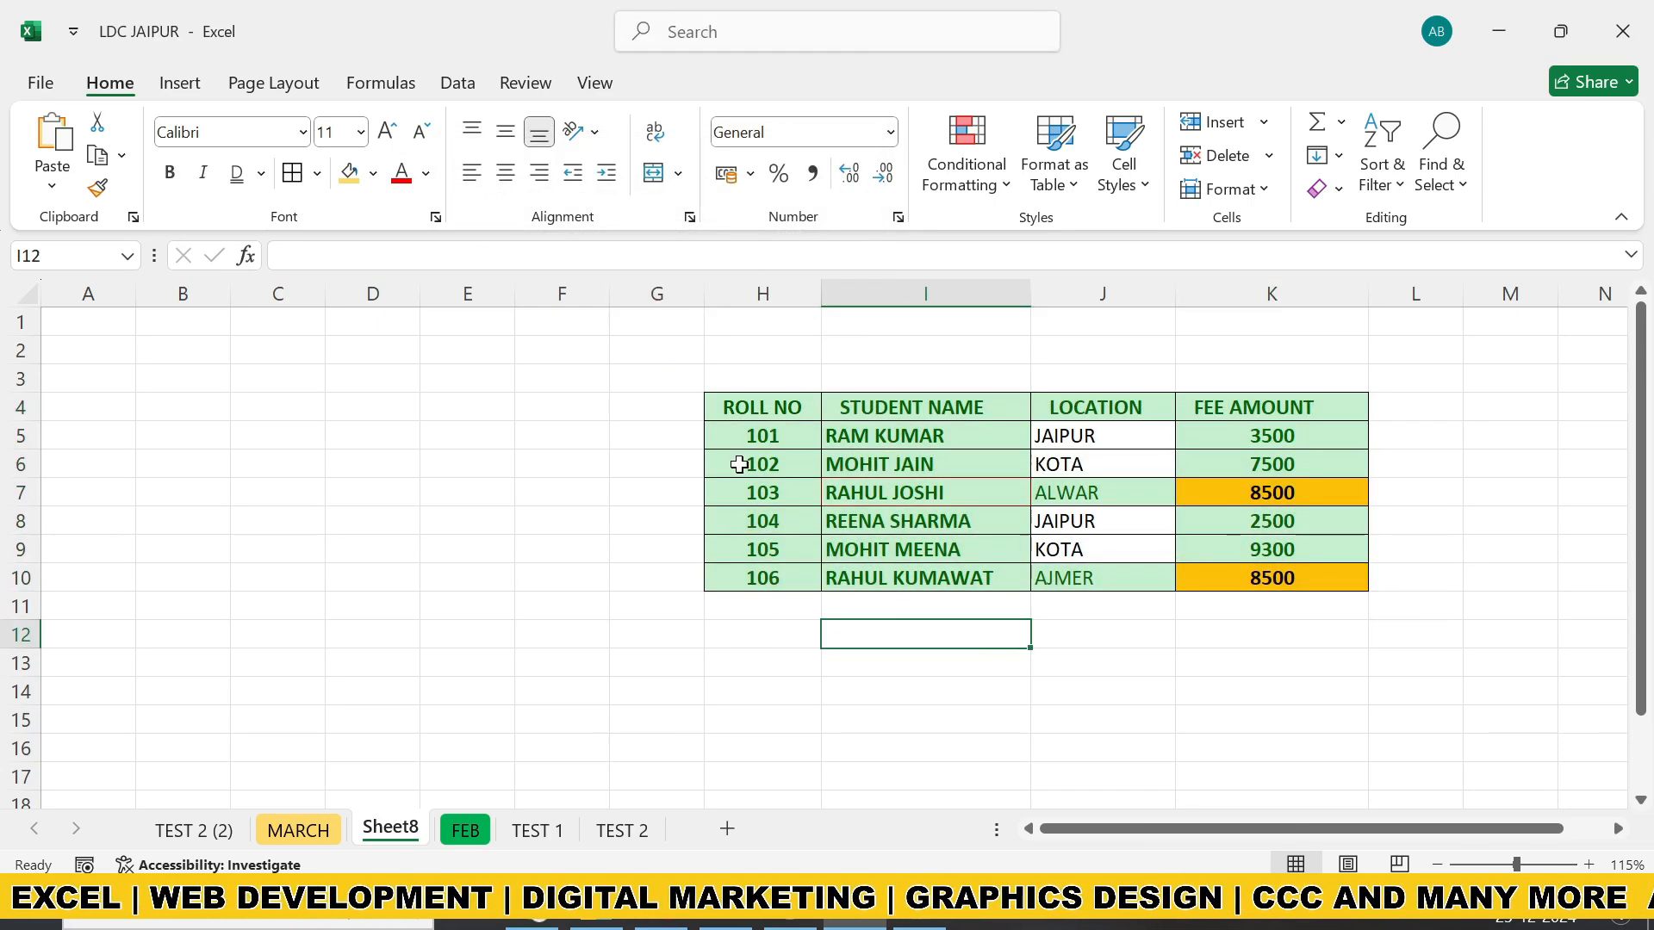
Select the table H4:K10 and review the available conditional formatting types, including highlight rules, data bars and icon sets.
left_click_drag(728, 409, 1302, 564)
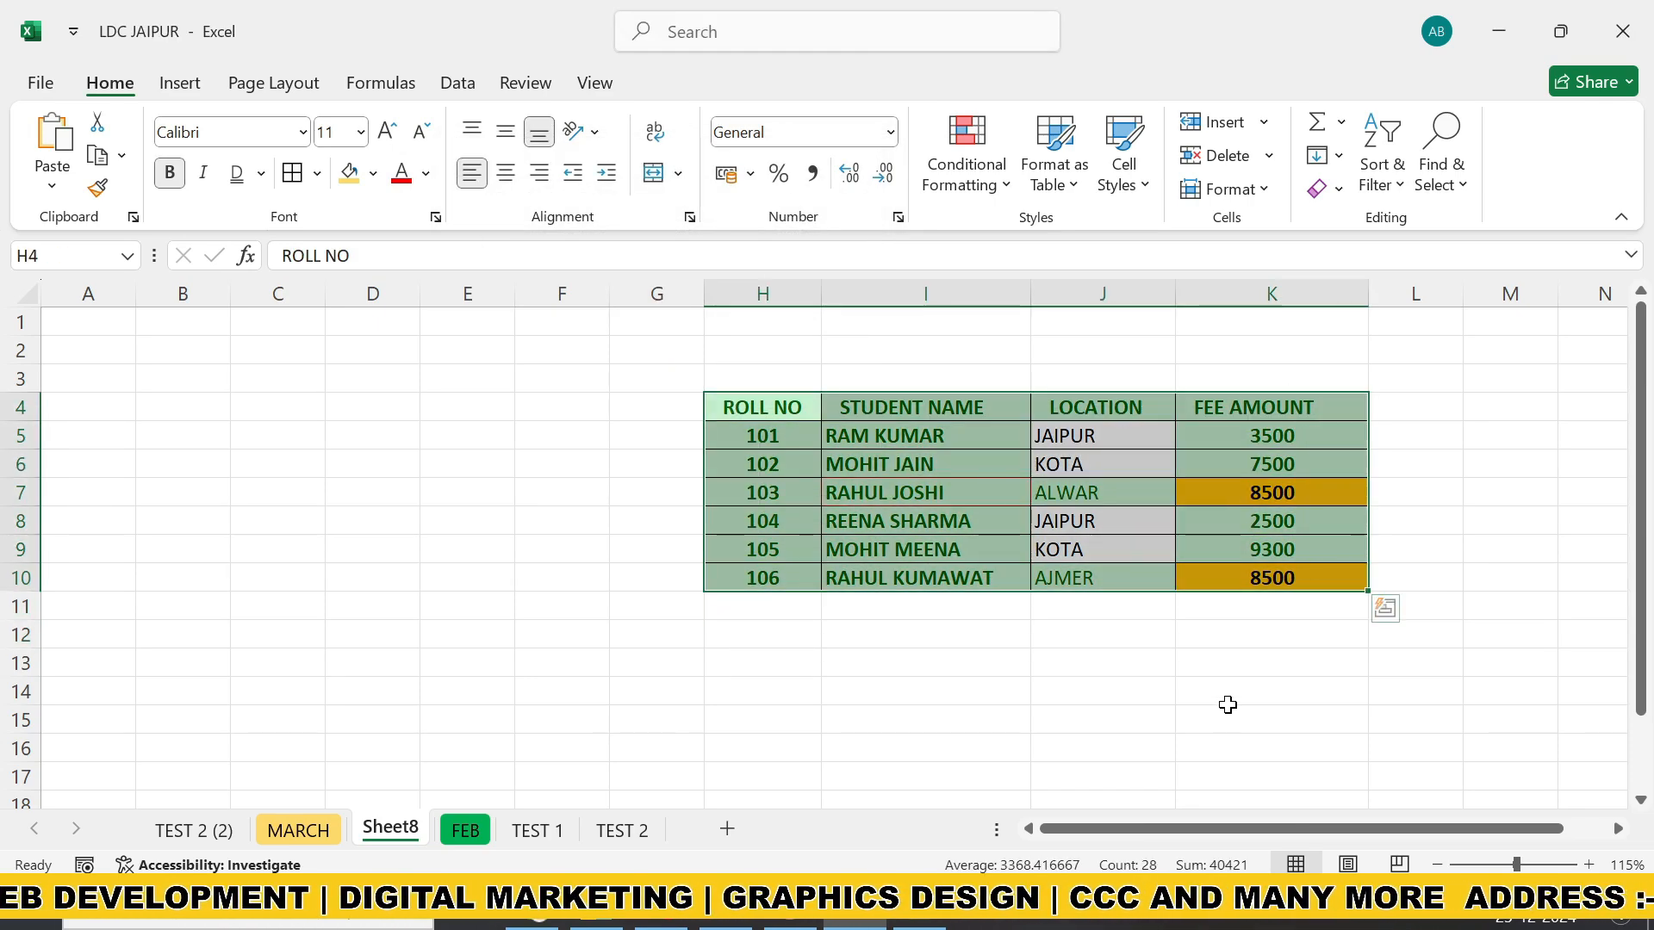
left_click(1004, 193)
mouse_move(1060, 236)
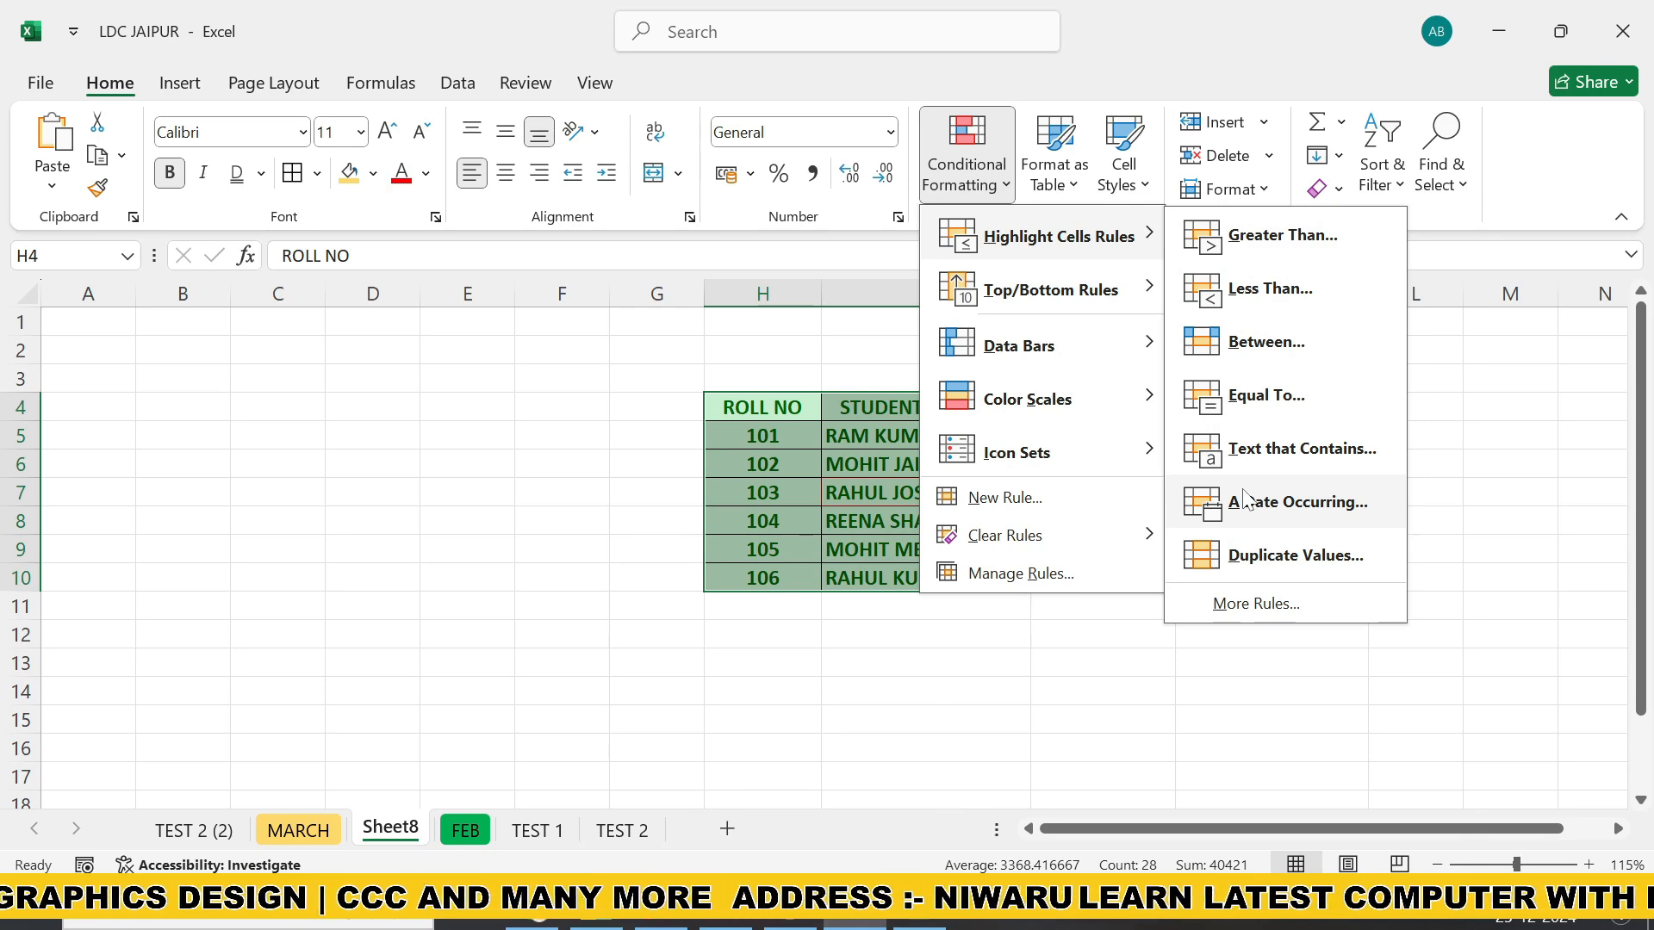
left_click(926, 650)
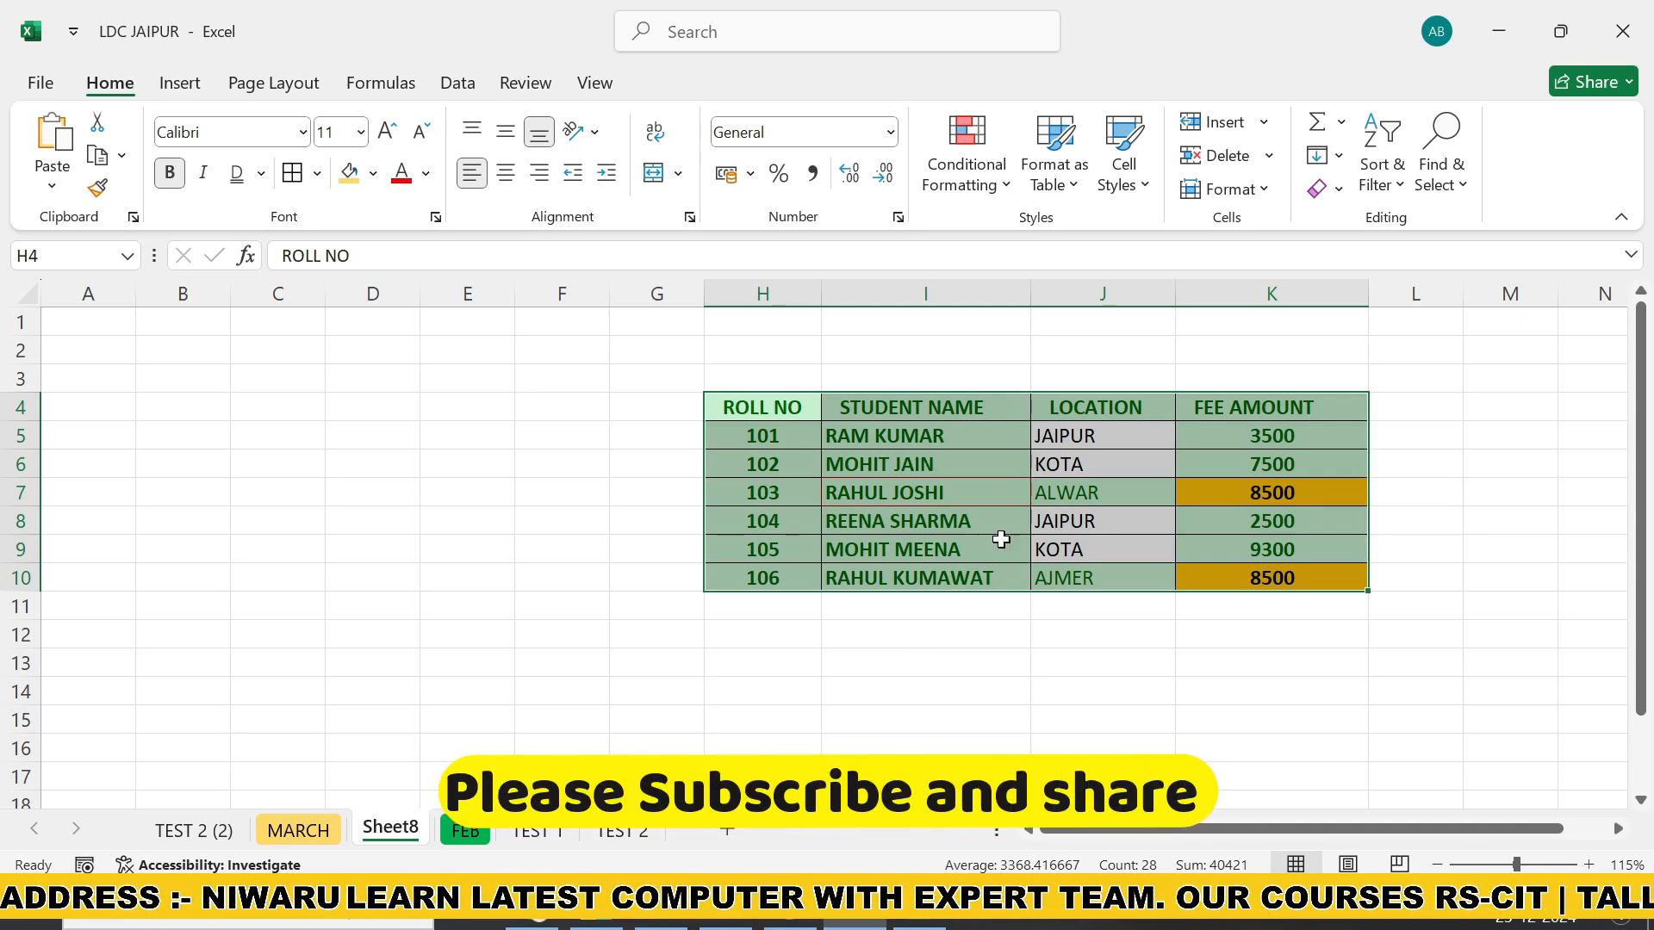
left_click(1006, 178)
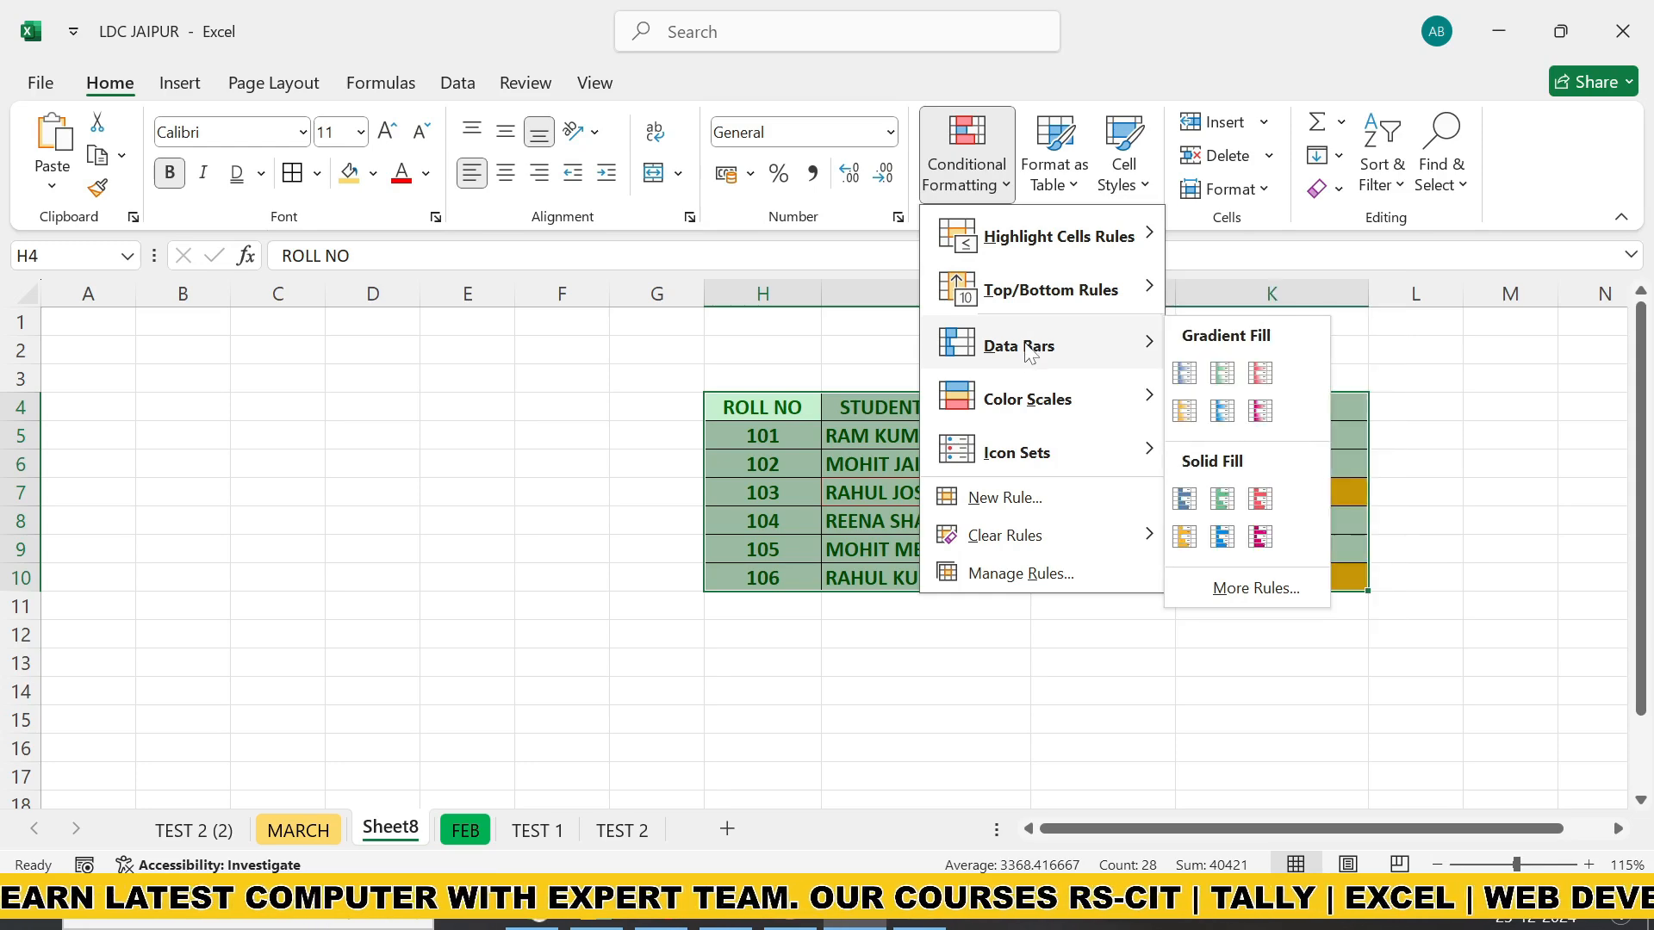
mouse_move(1013, 459)
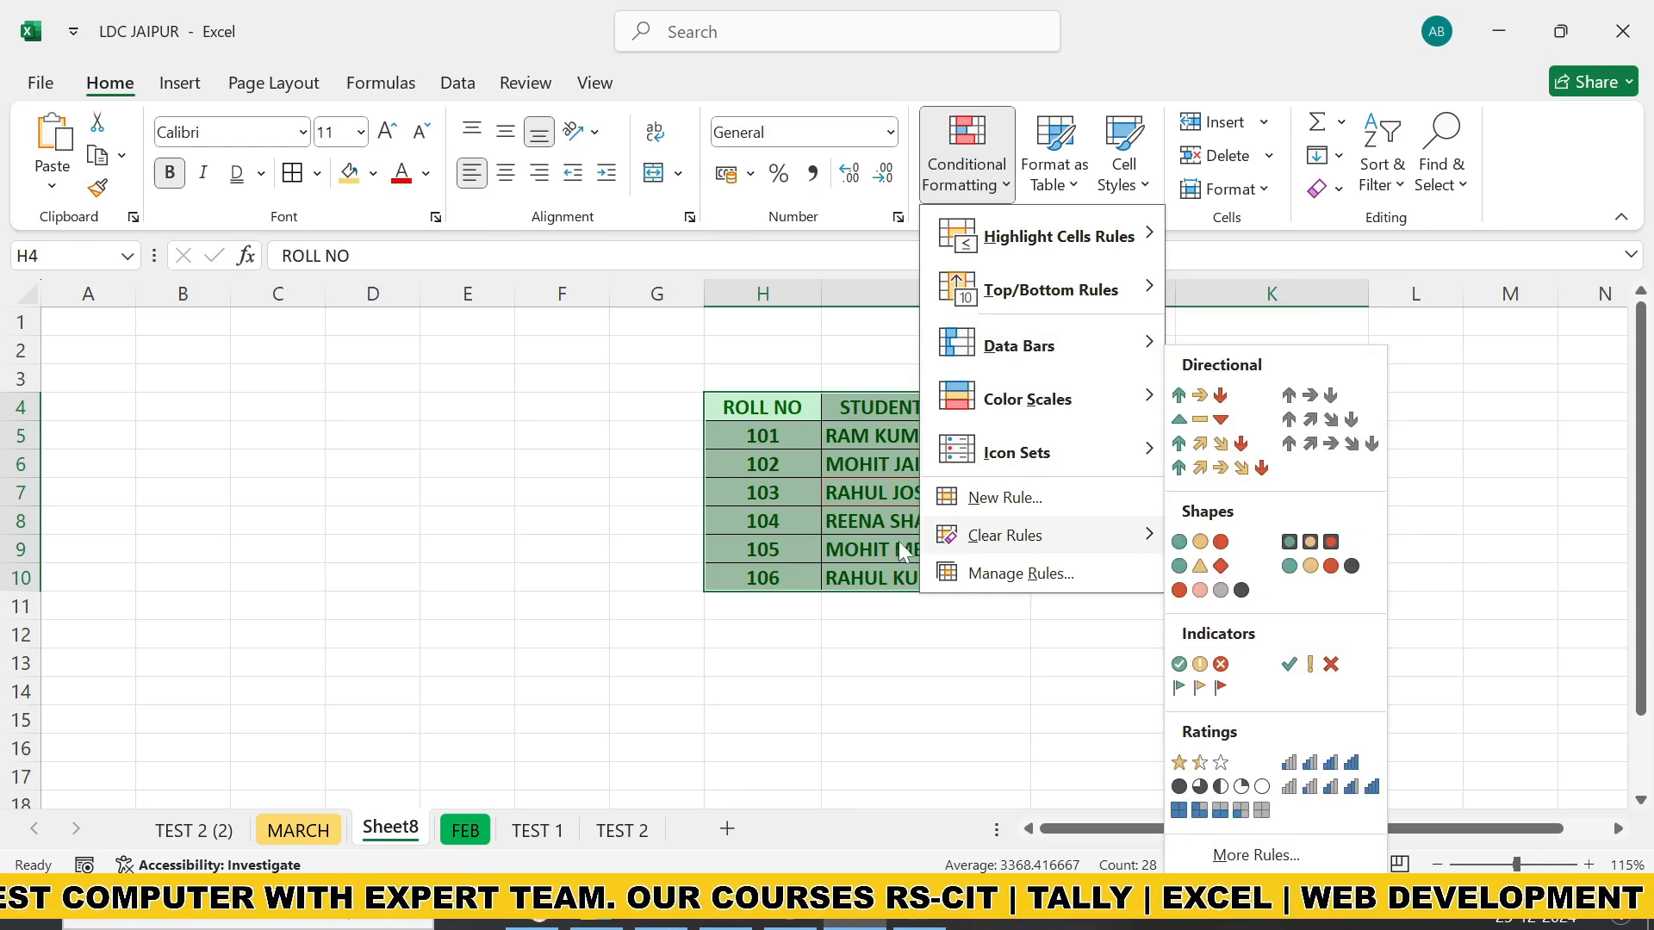
left_click(510, 519)
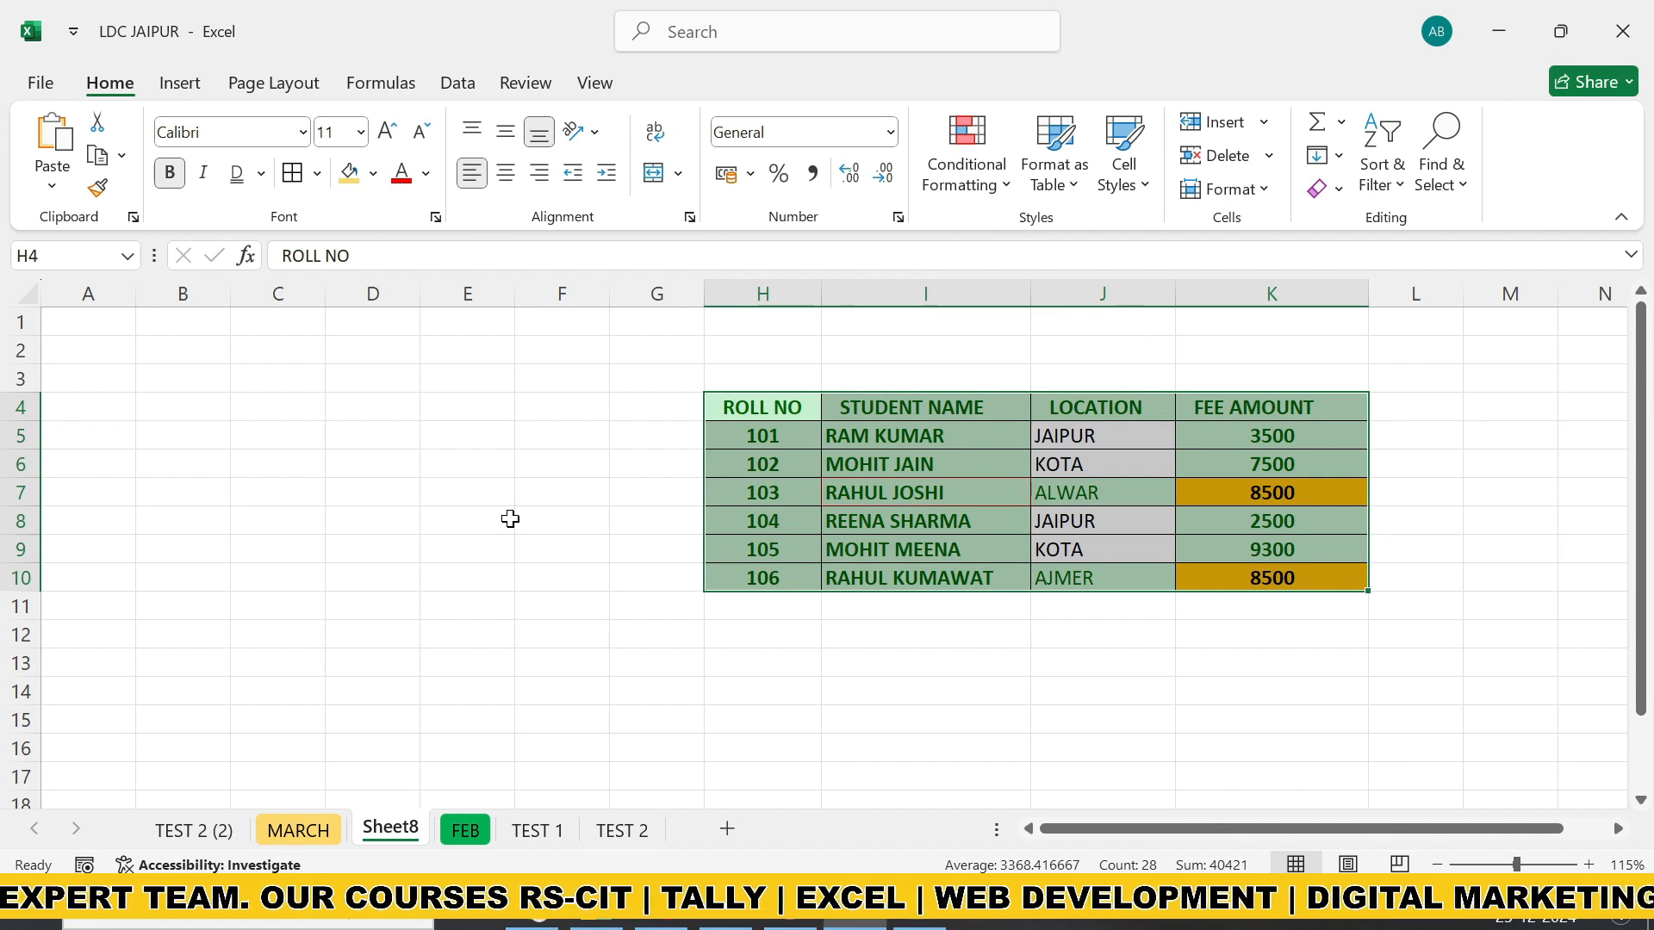
left_click(968, 176)
mouse_move(1007, 254)
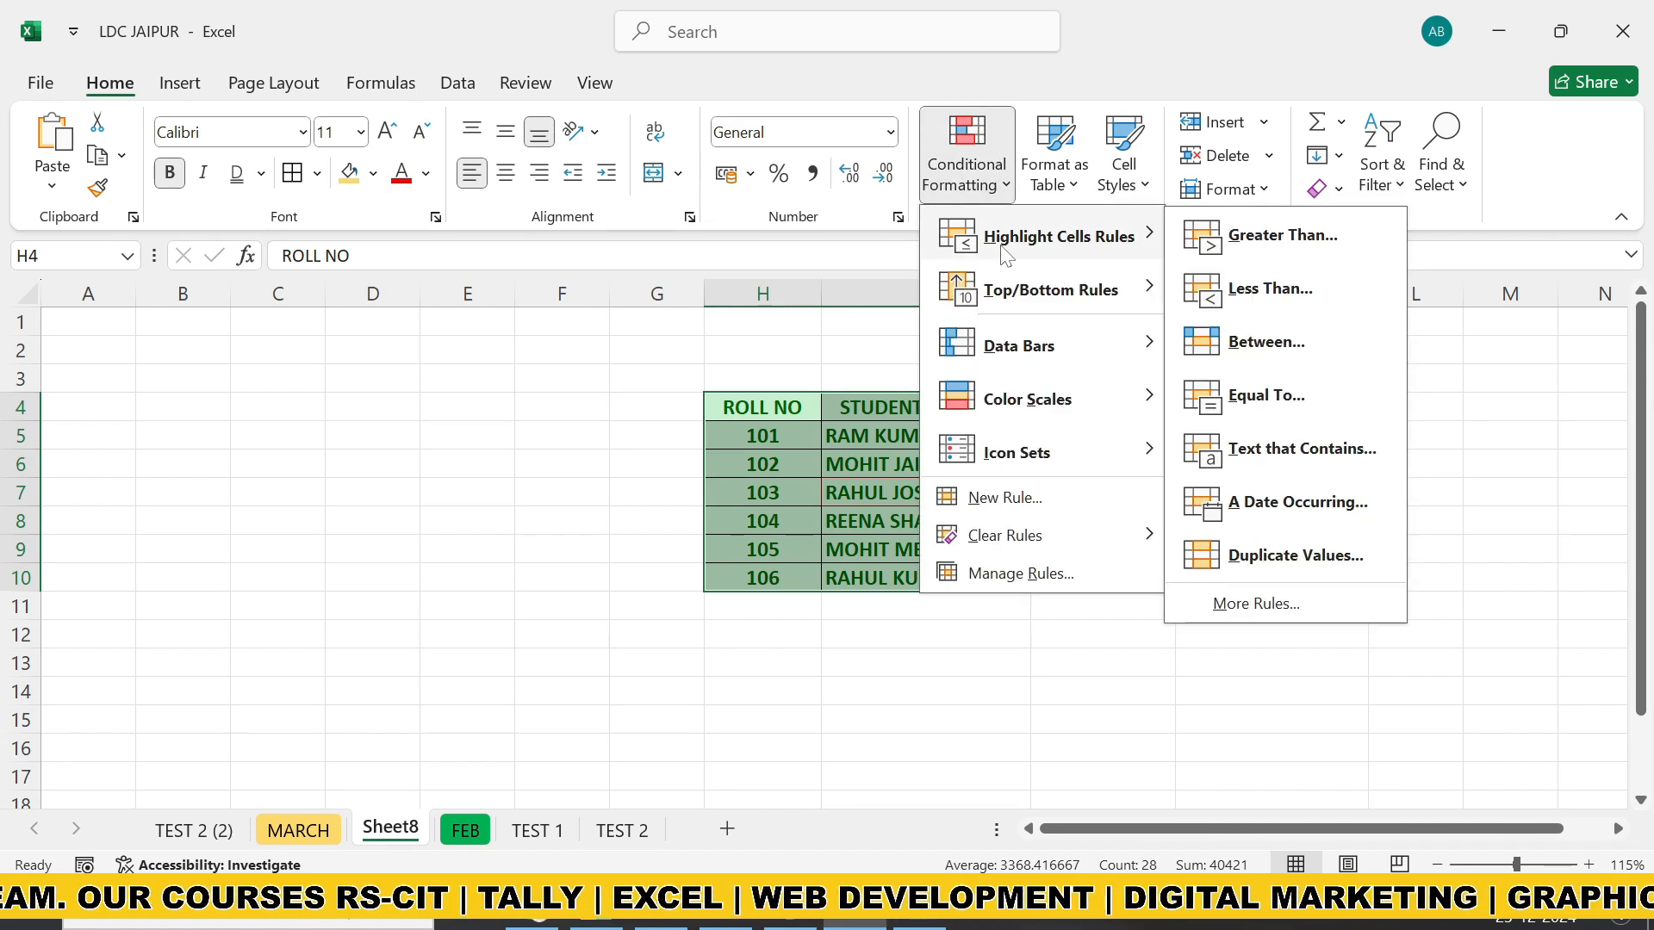
left_click(620, 457)
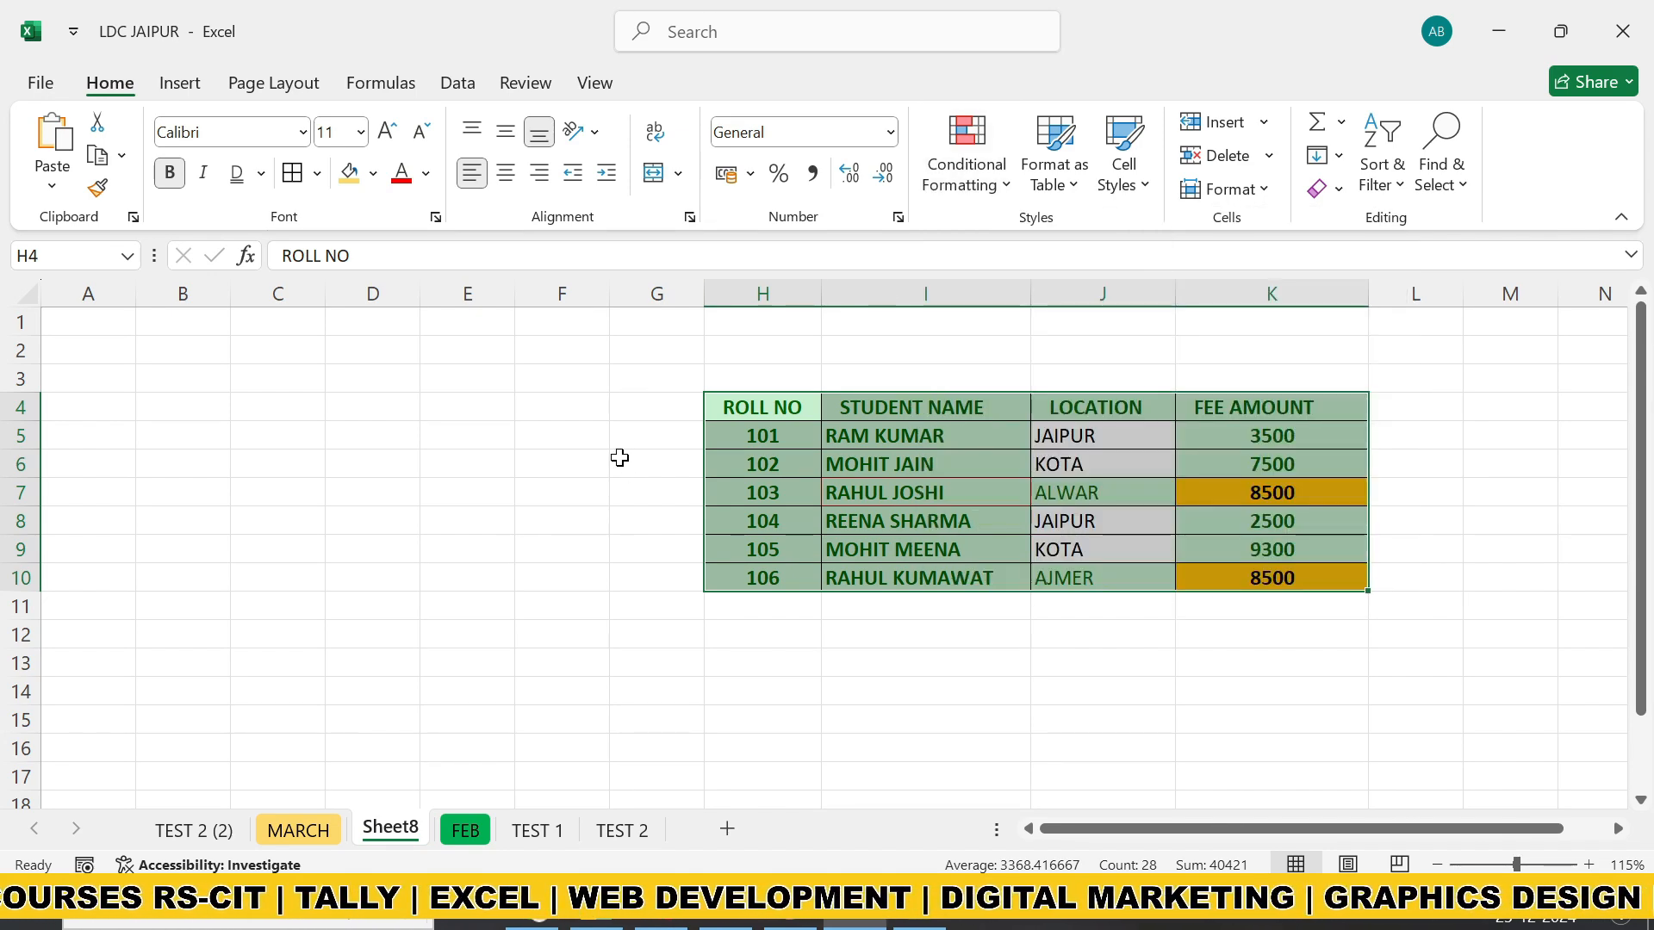